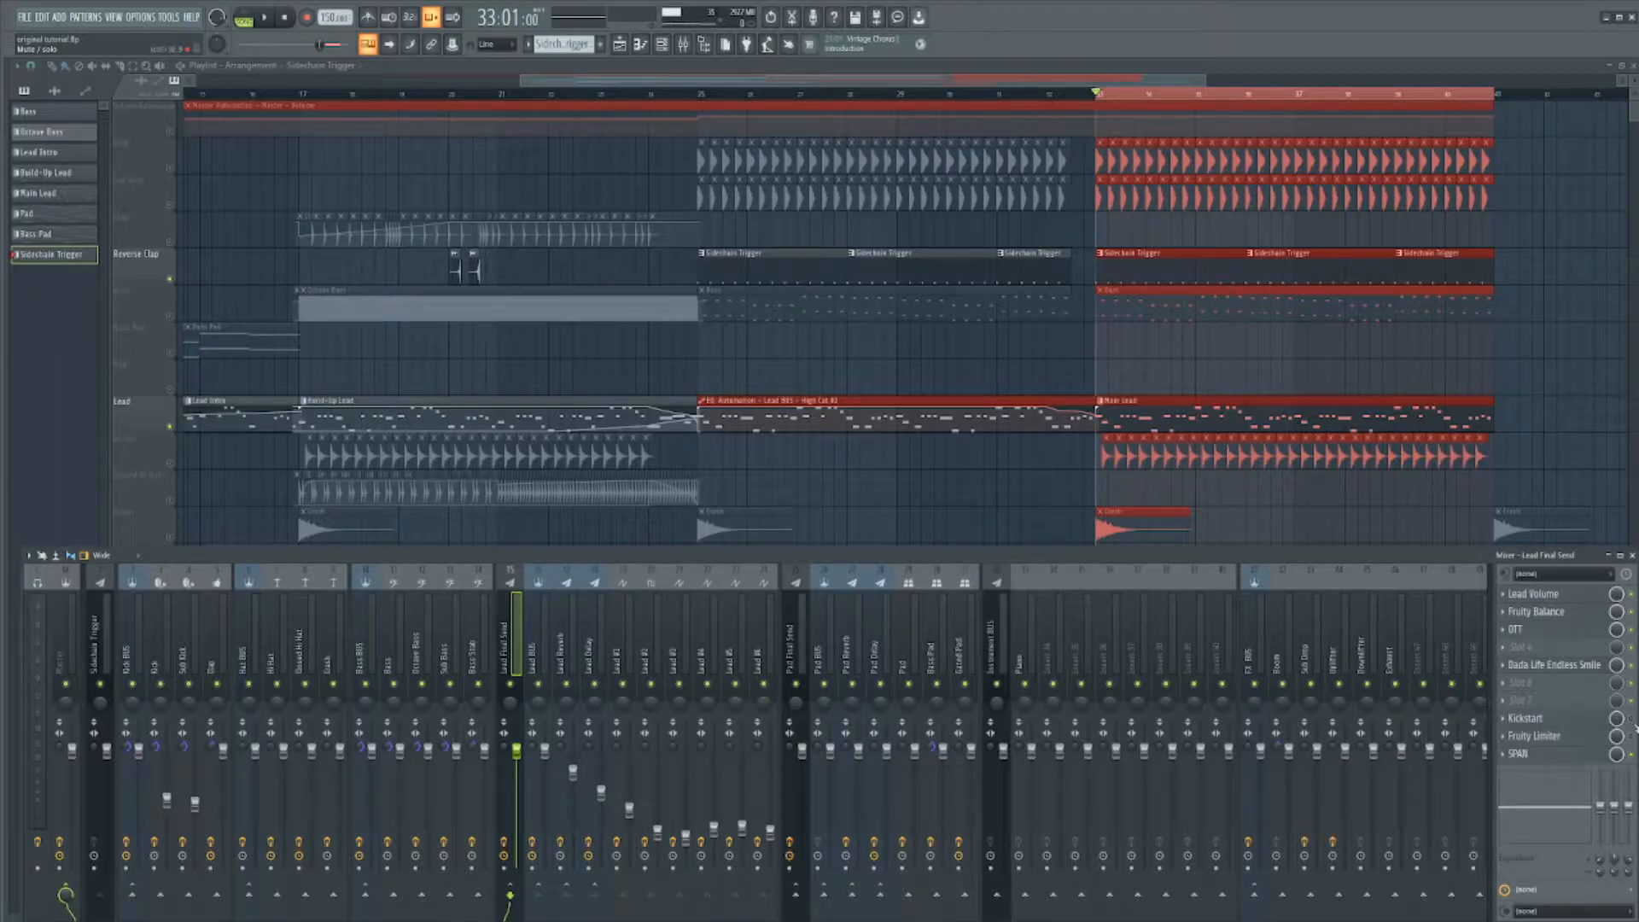
# Inspect Kickstart and Fruity Limiter on the Lead Final Send track, viewing the limiter's LIMIT and COMP modes
pyautogui.click(1580, 719)
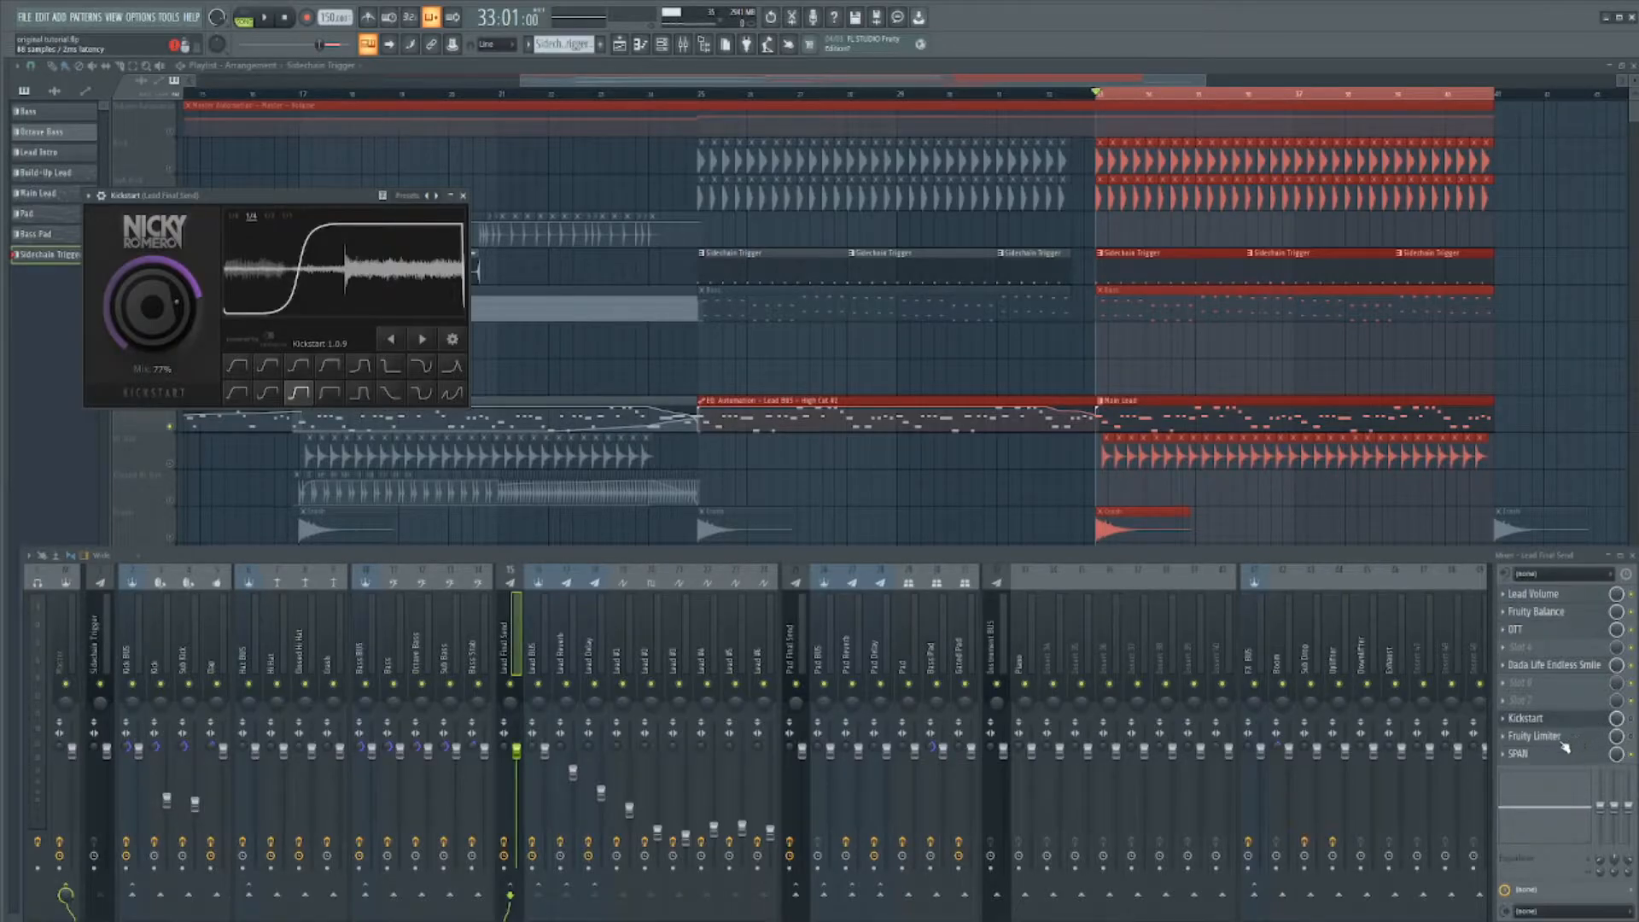
pyautogui.click(1533, 736)
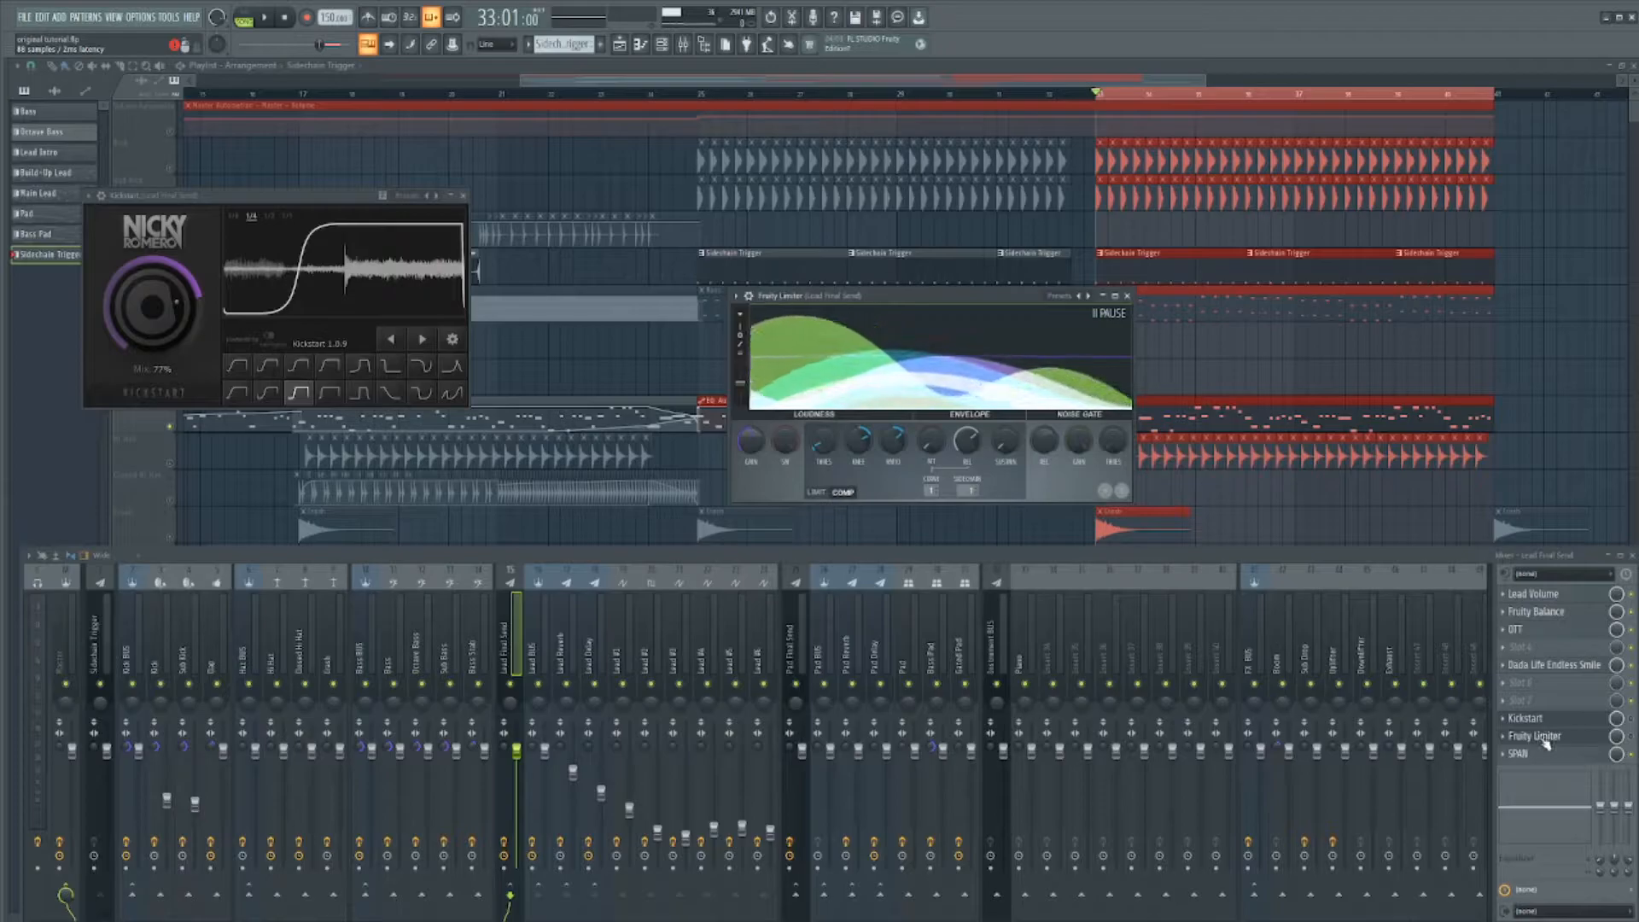
pyautogui.click(817, 492)
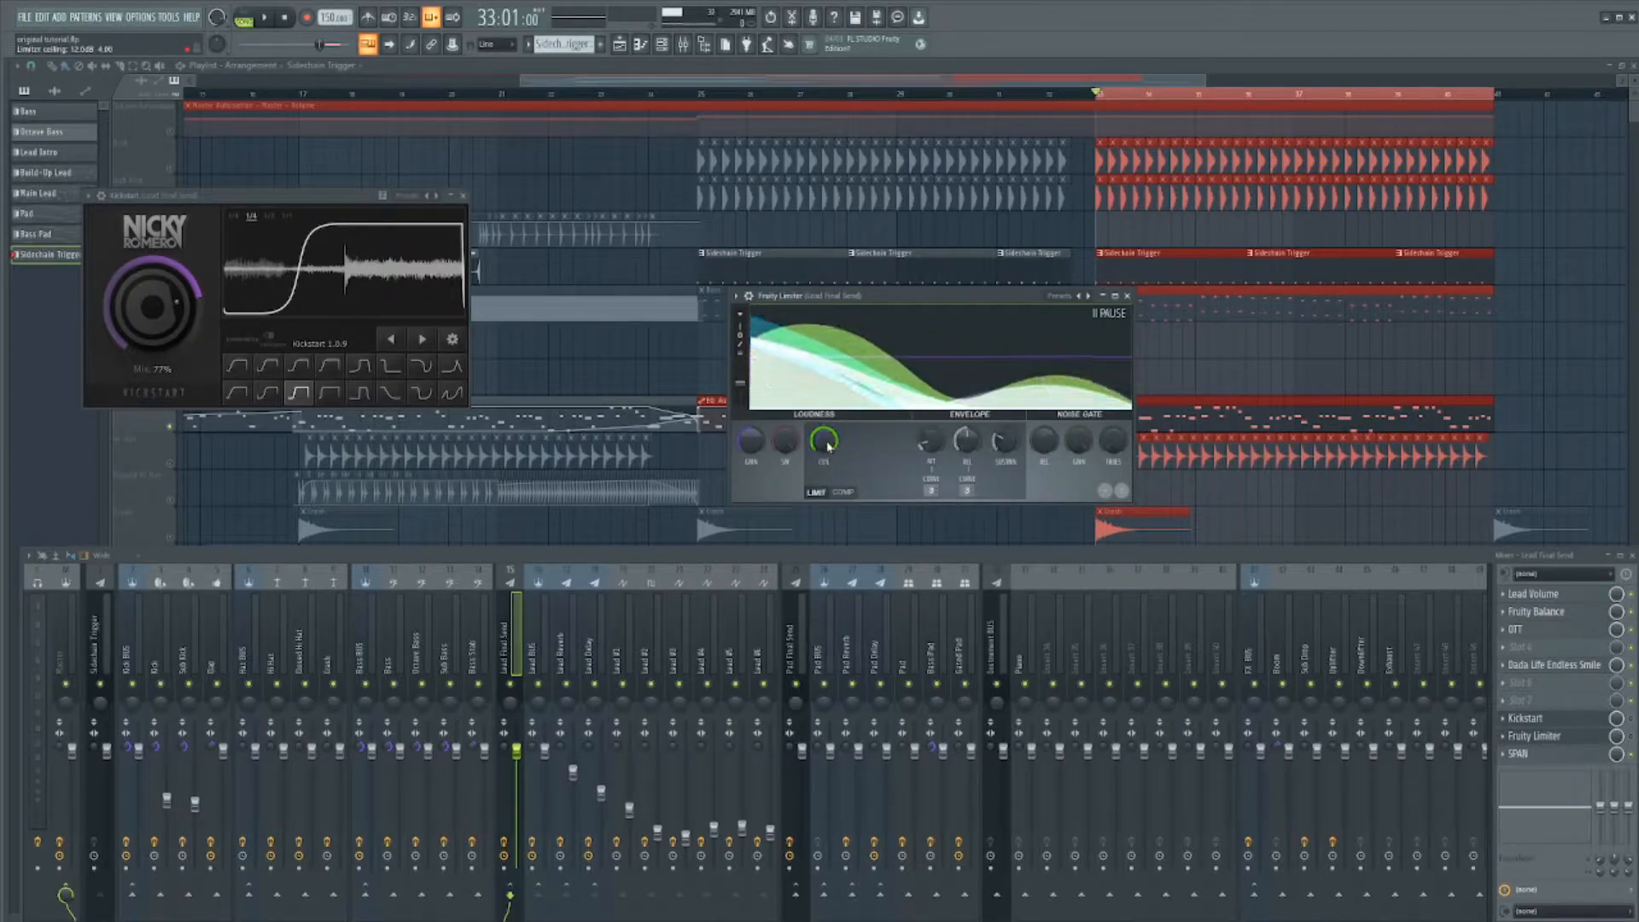
pyautogui.click(852, 494)
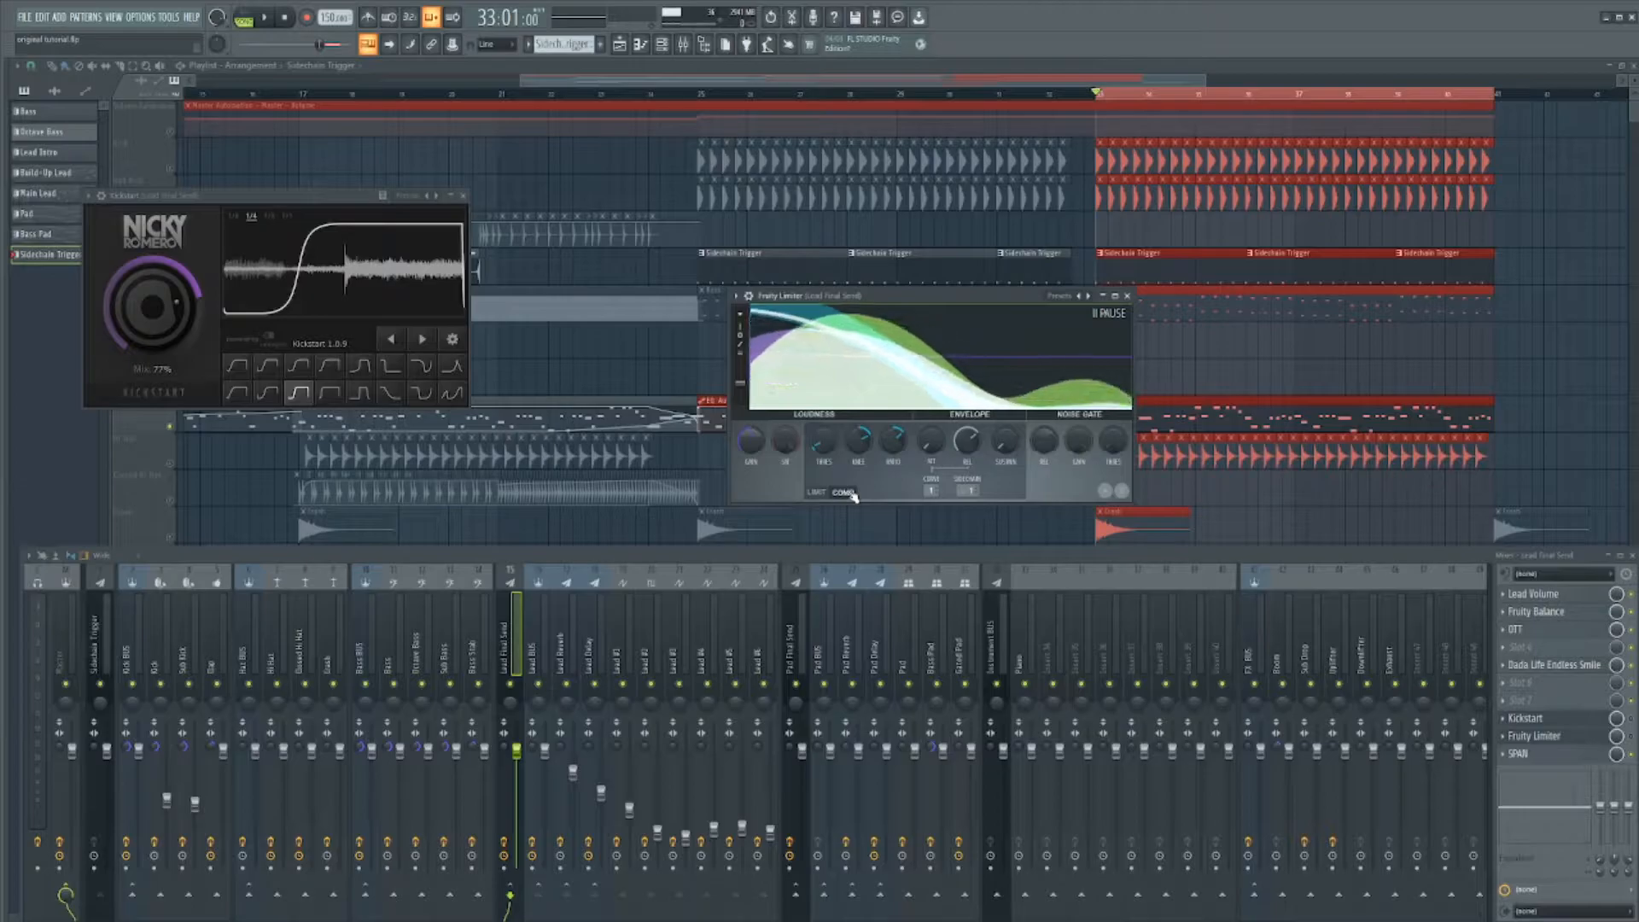
pyautogui.click(1537, 738)
pyautogui.click(1549, 721)
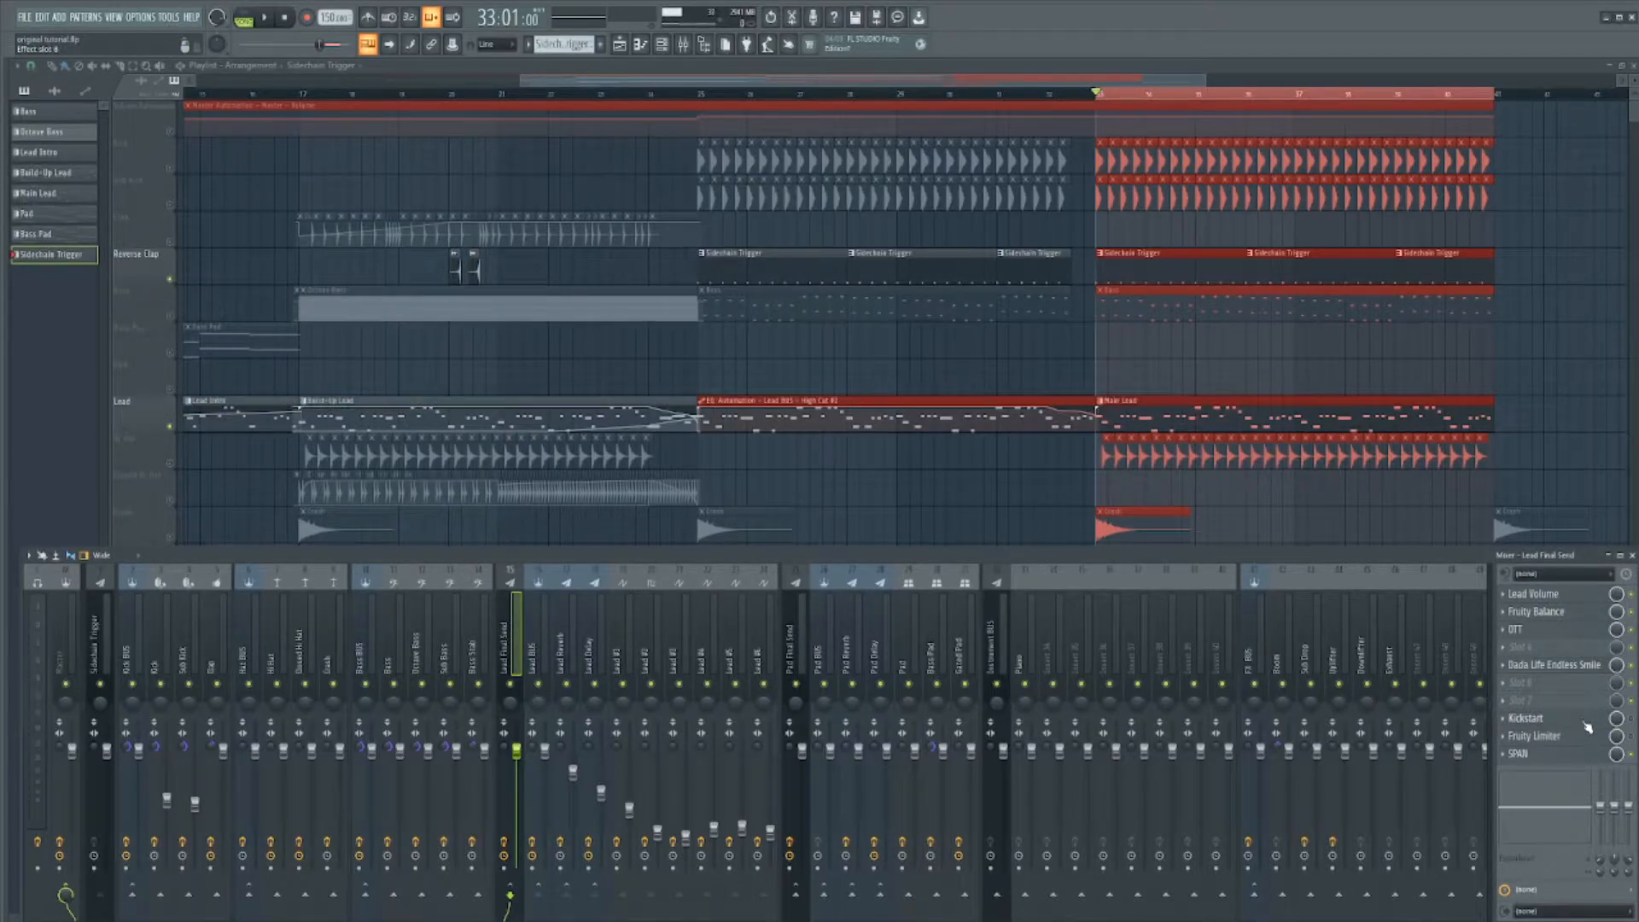
# Play the drop from bar 33 and review Kickstart and Fruity Limiter on the Lead Final Send track
pyautogui.press('space')
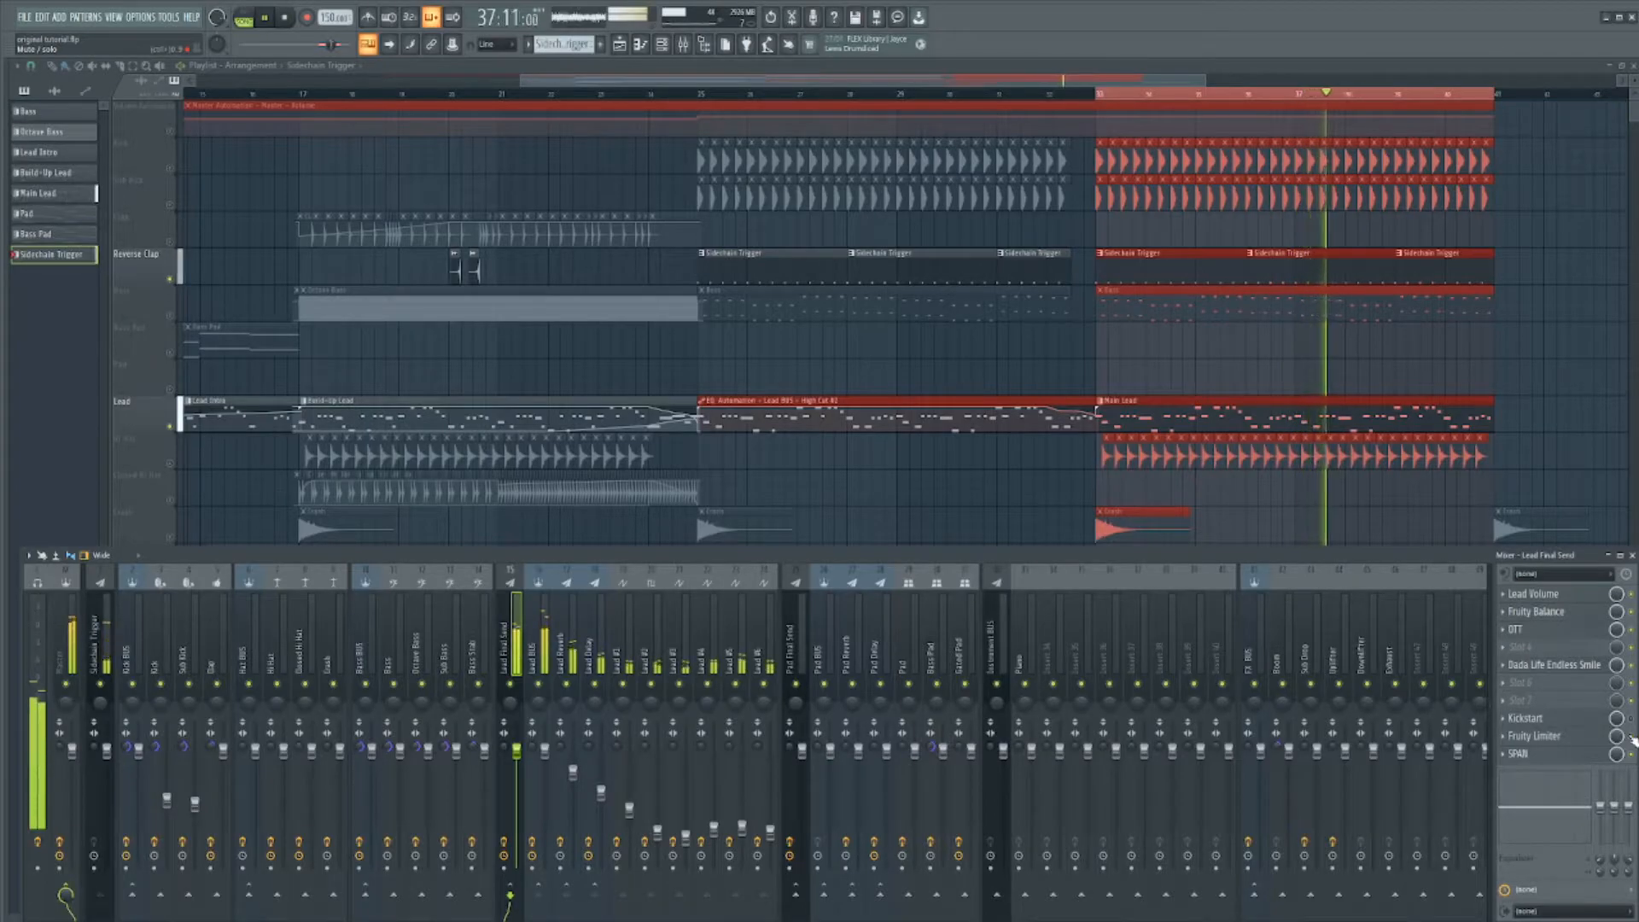
pyautogui.press('space')
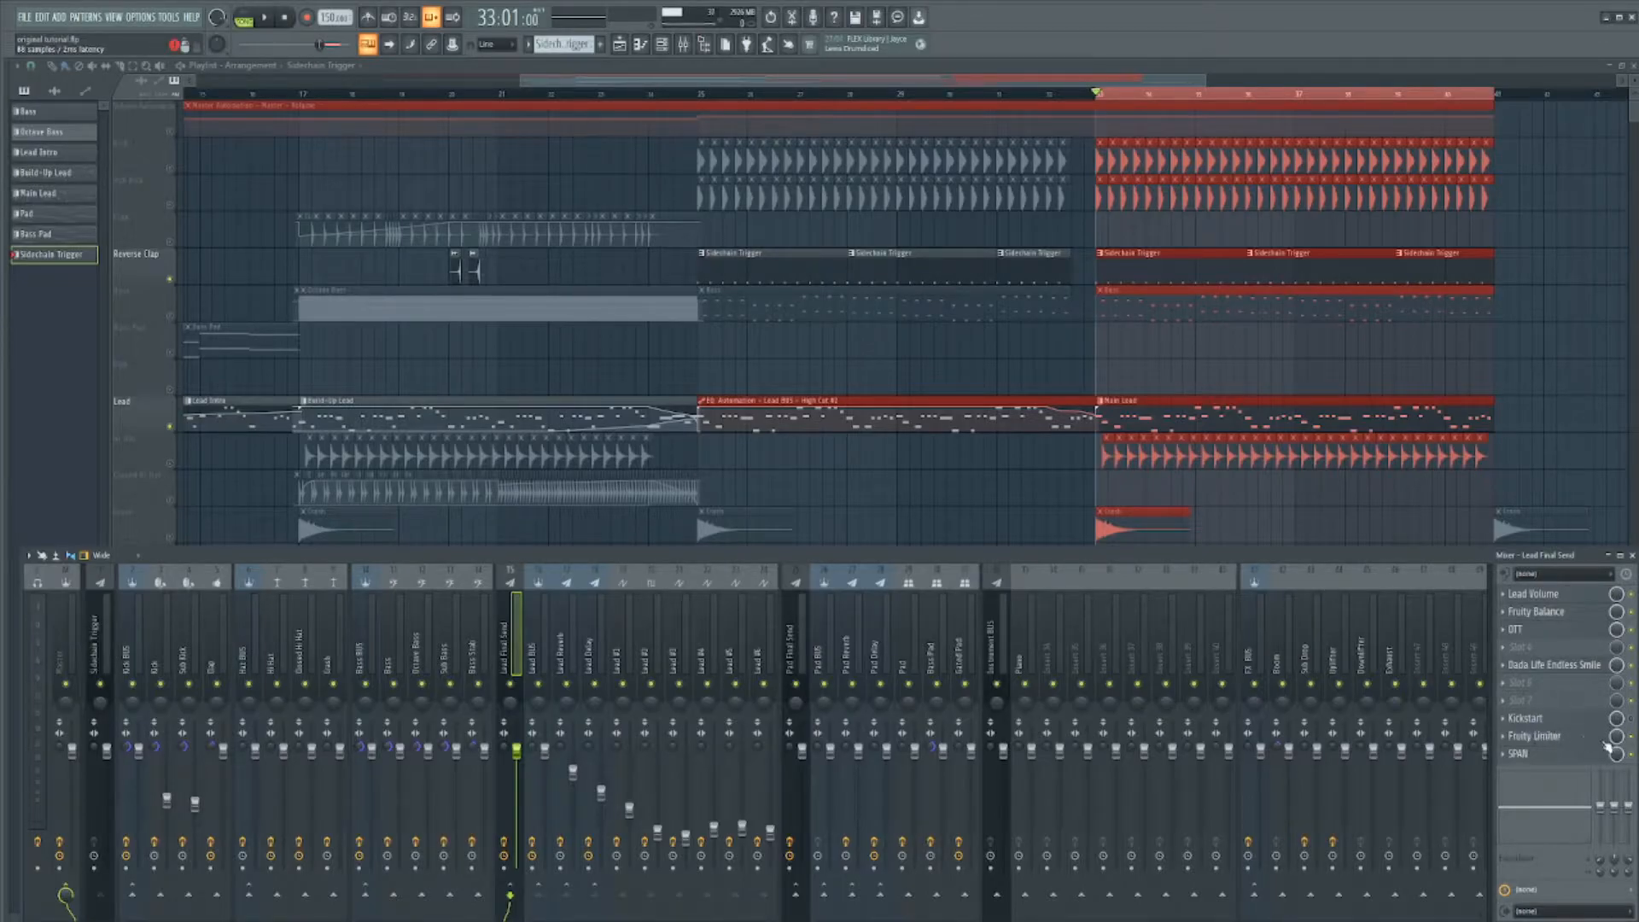
pyautogui.click(1537, 719)
pyautogui.click(1542, 721)
pyautogui.click(1535, 738)
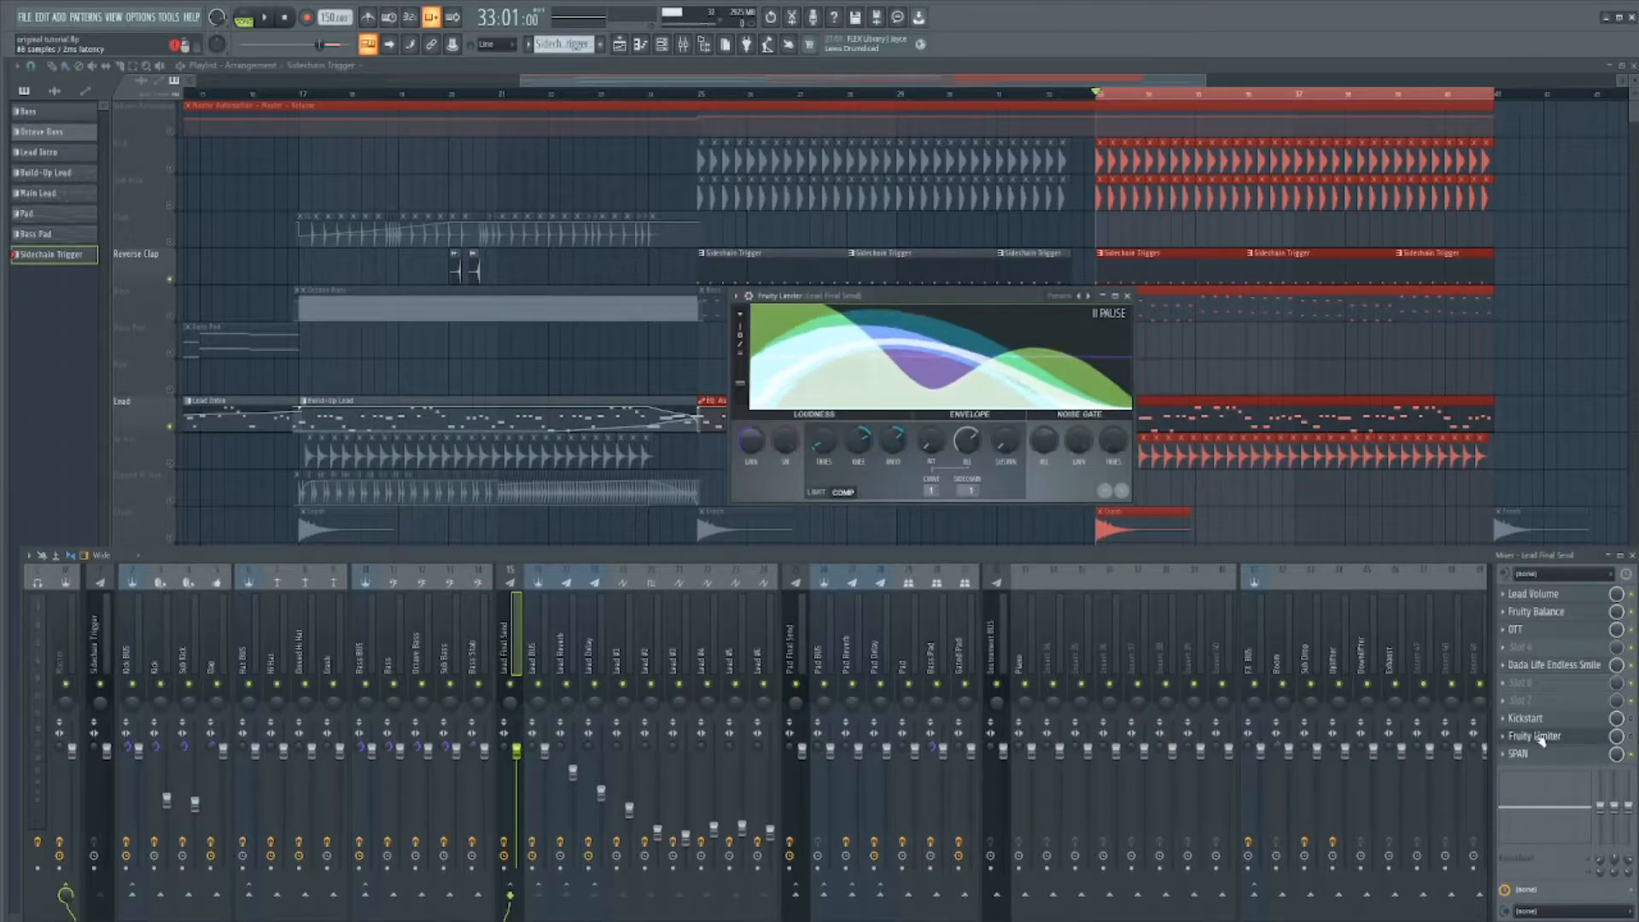
pyautogui.click(1535, 738)
# Play the build-up lead from bar 17 with the mixer shown, and stop playback
pyautogui.press('F9')
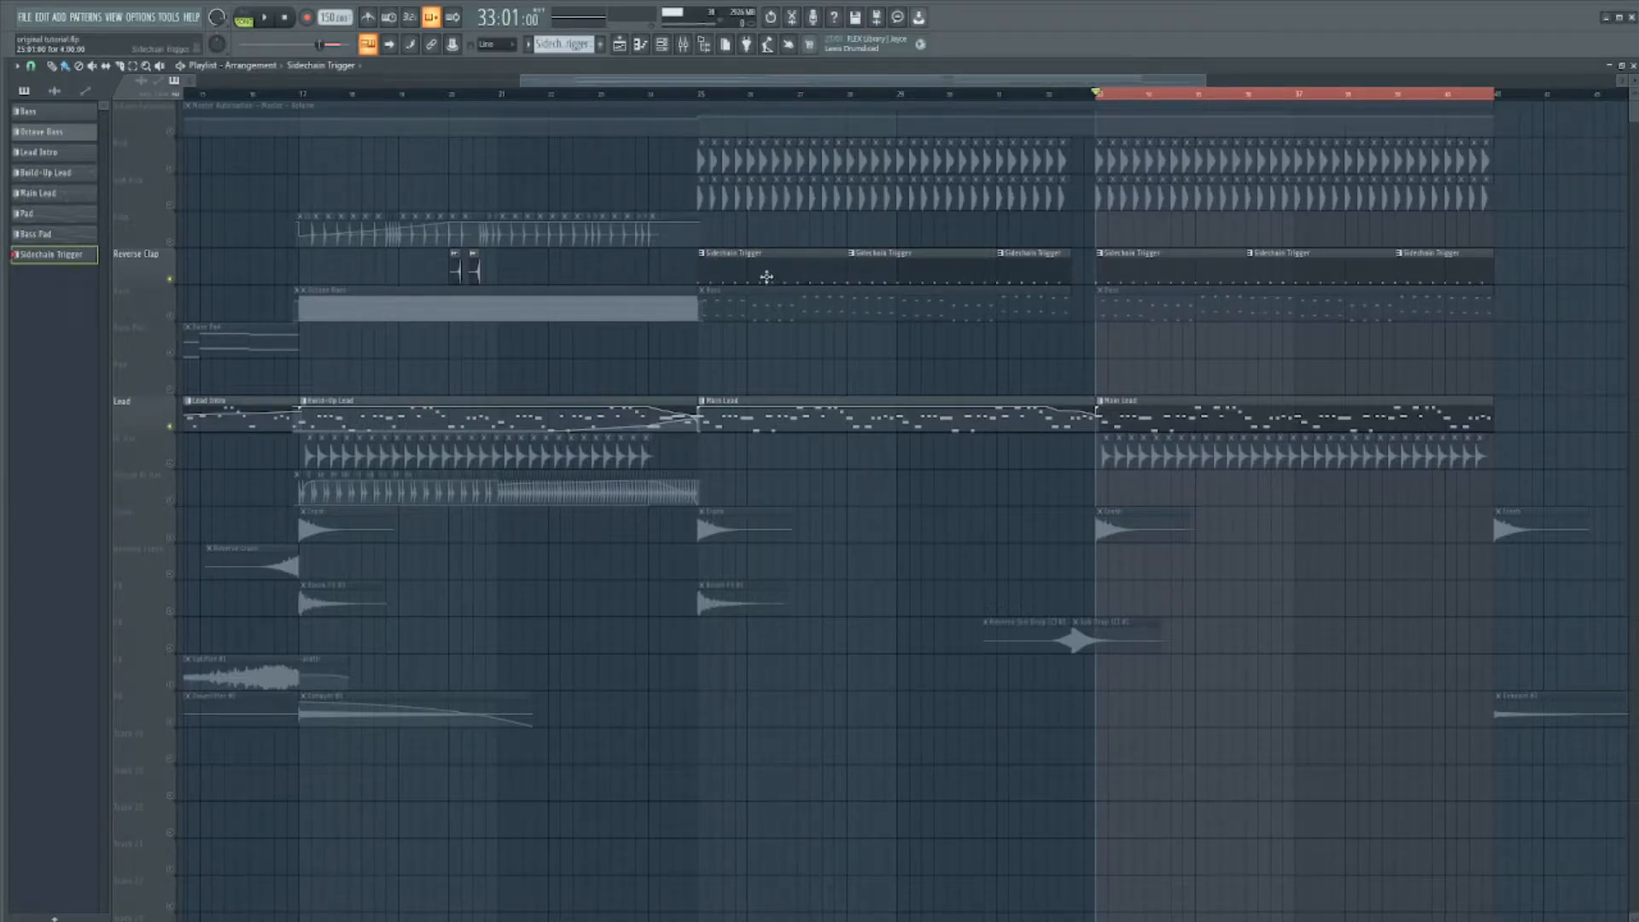
pyautogui.click(304, 93)
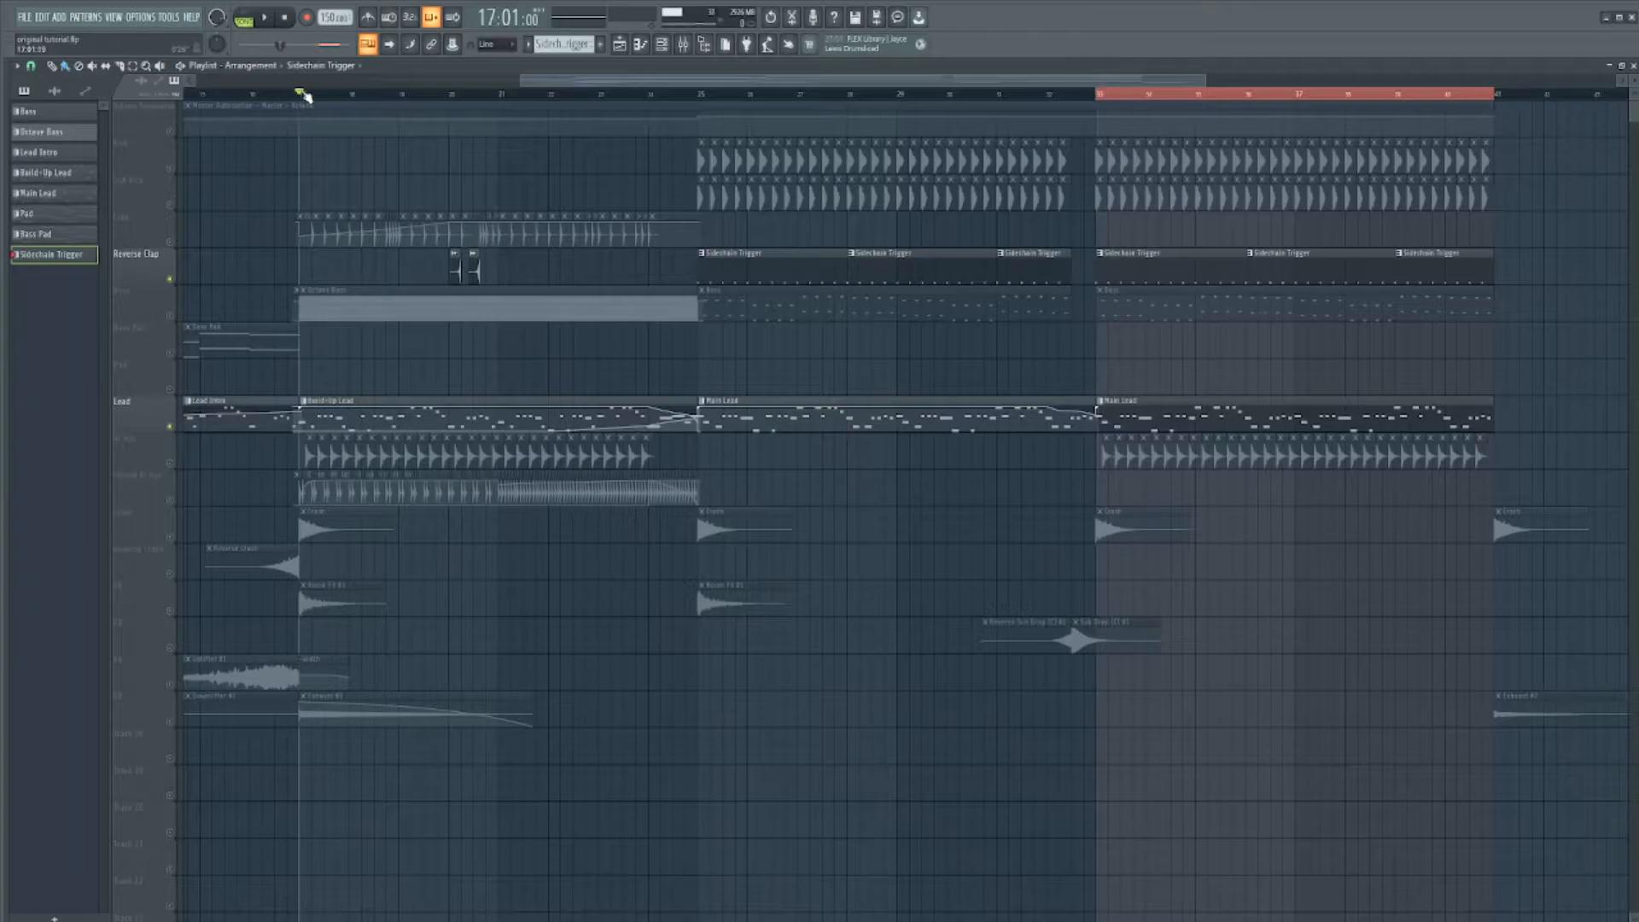
pyautogui.click(683, 43)
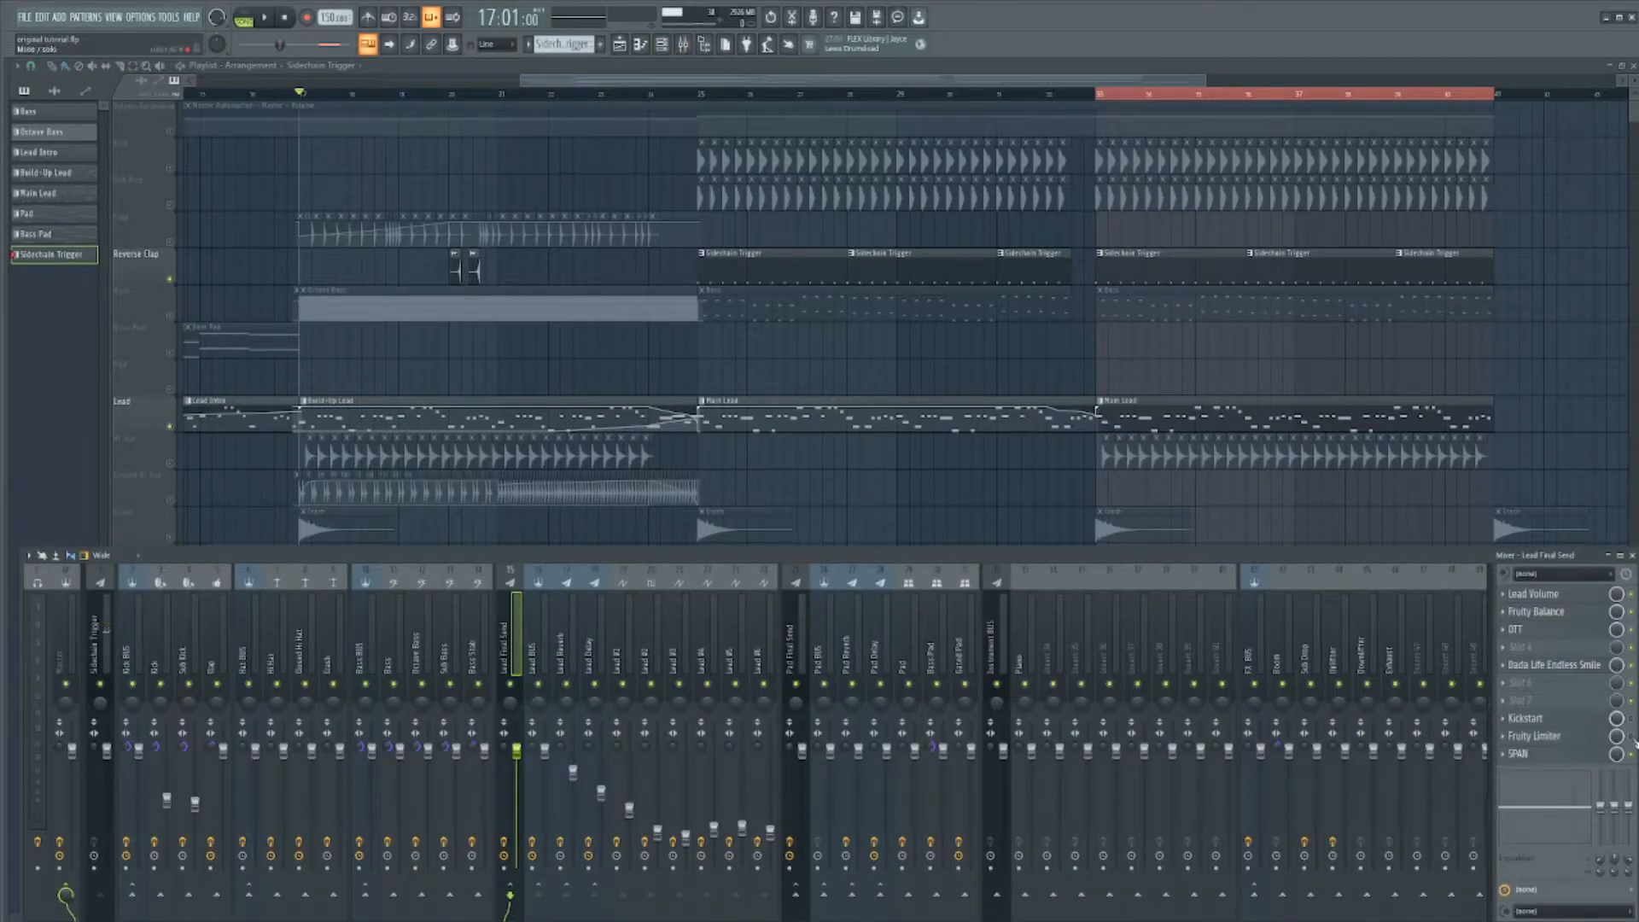
pyautogui.press('space')
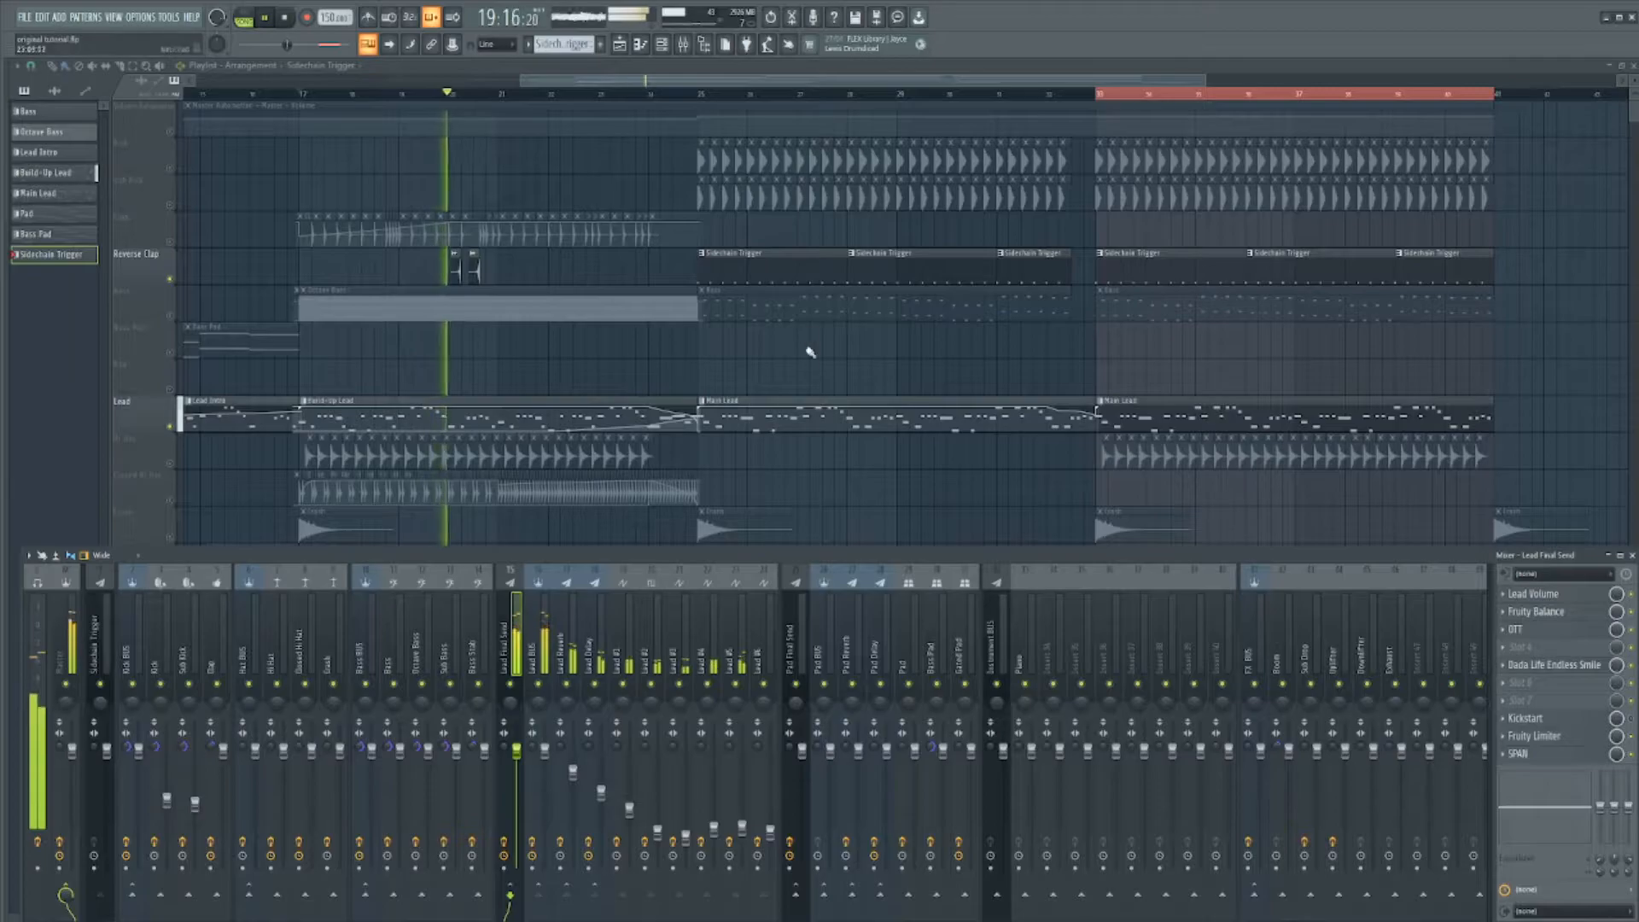
pyautogui.press('space')
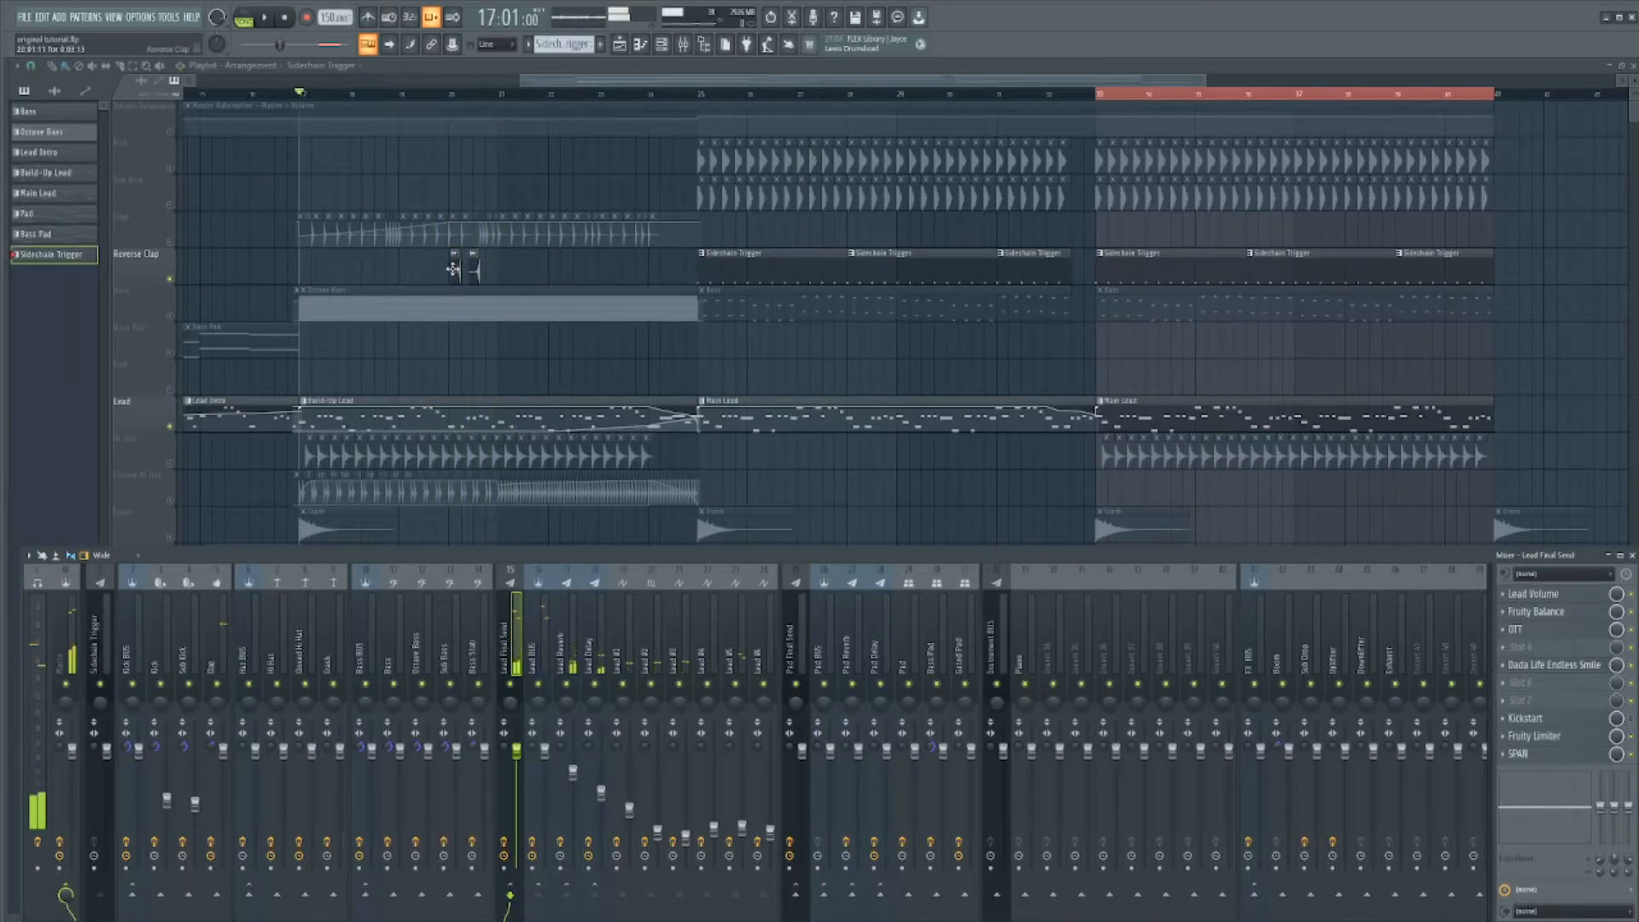
pyautogui.click(285, 18)
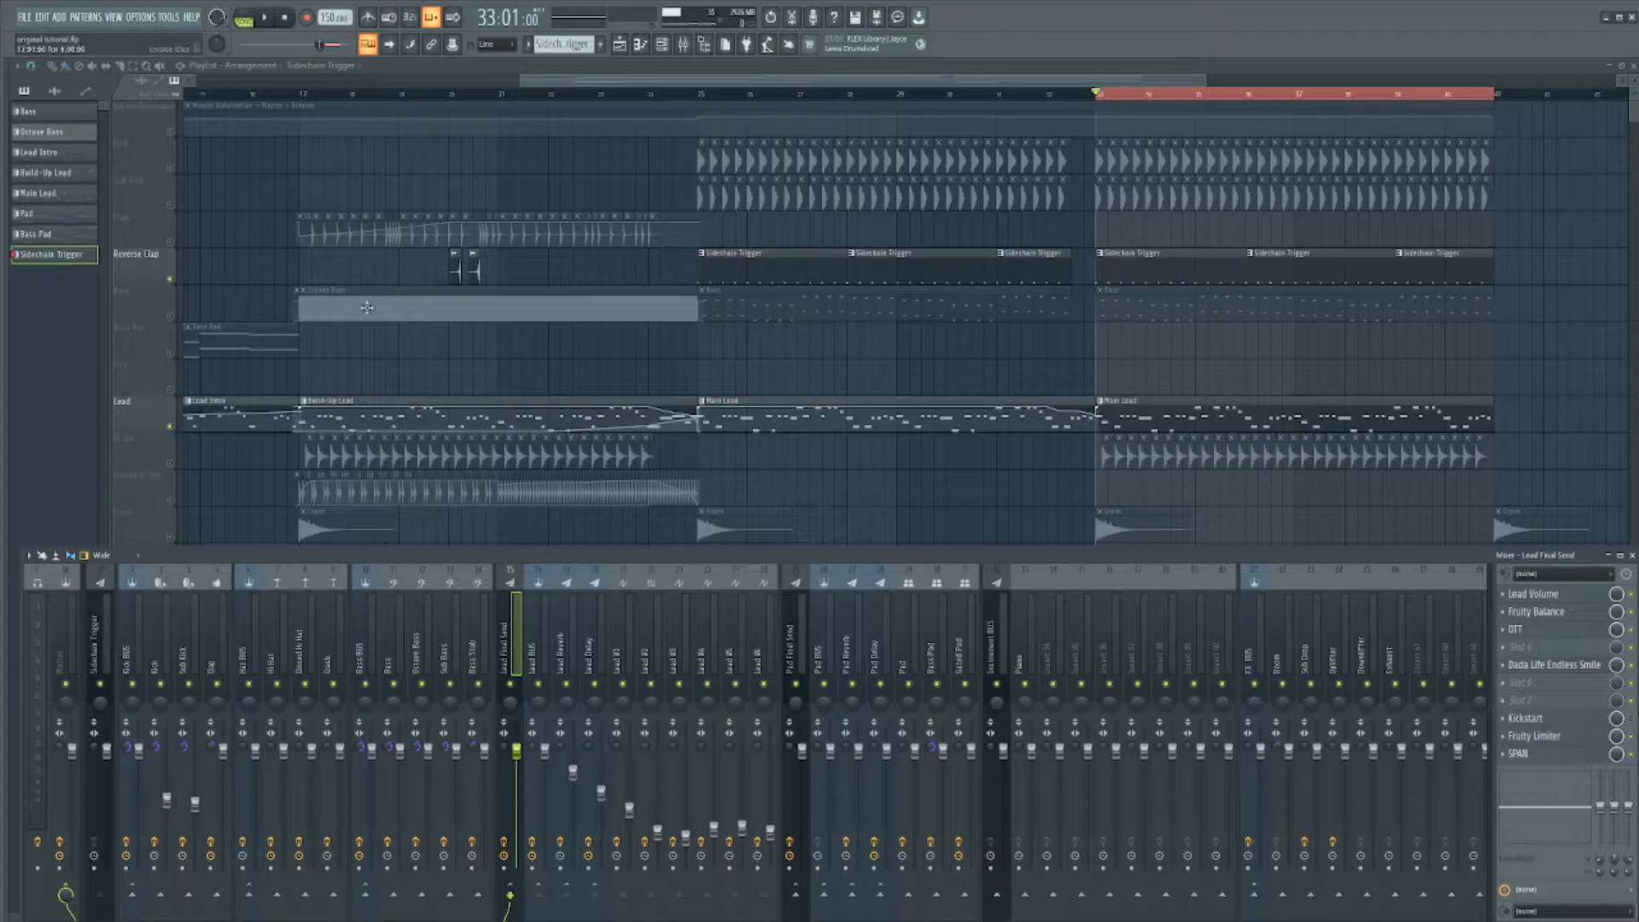
# Place the playhead at bar 25 and back at bar 33 in the full playlist, and bring back the mixer
pyautogui.click(705, 97)
pyautogui.press('F9')
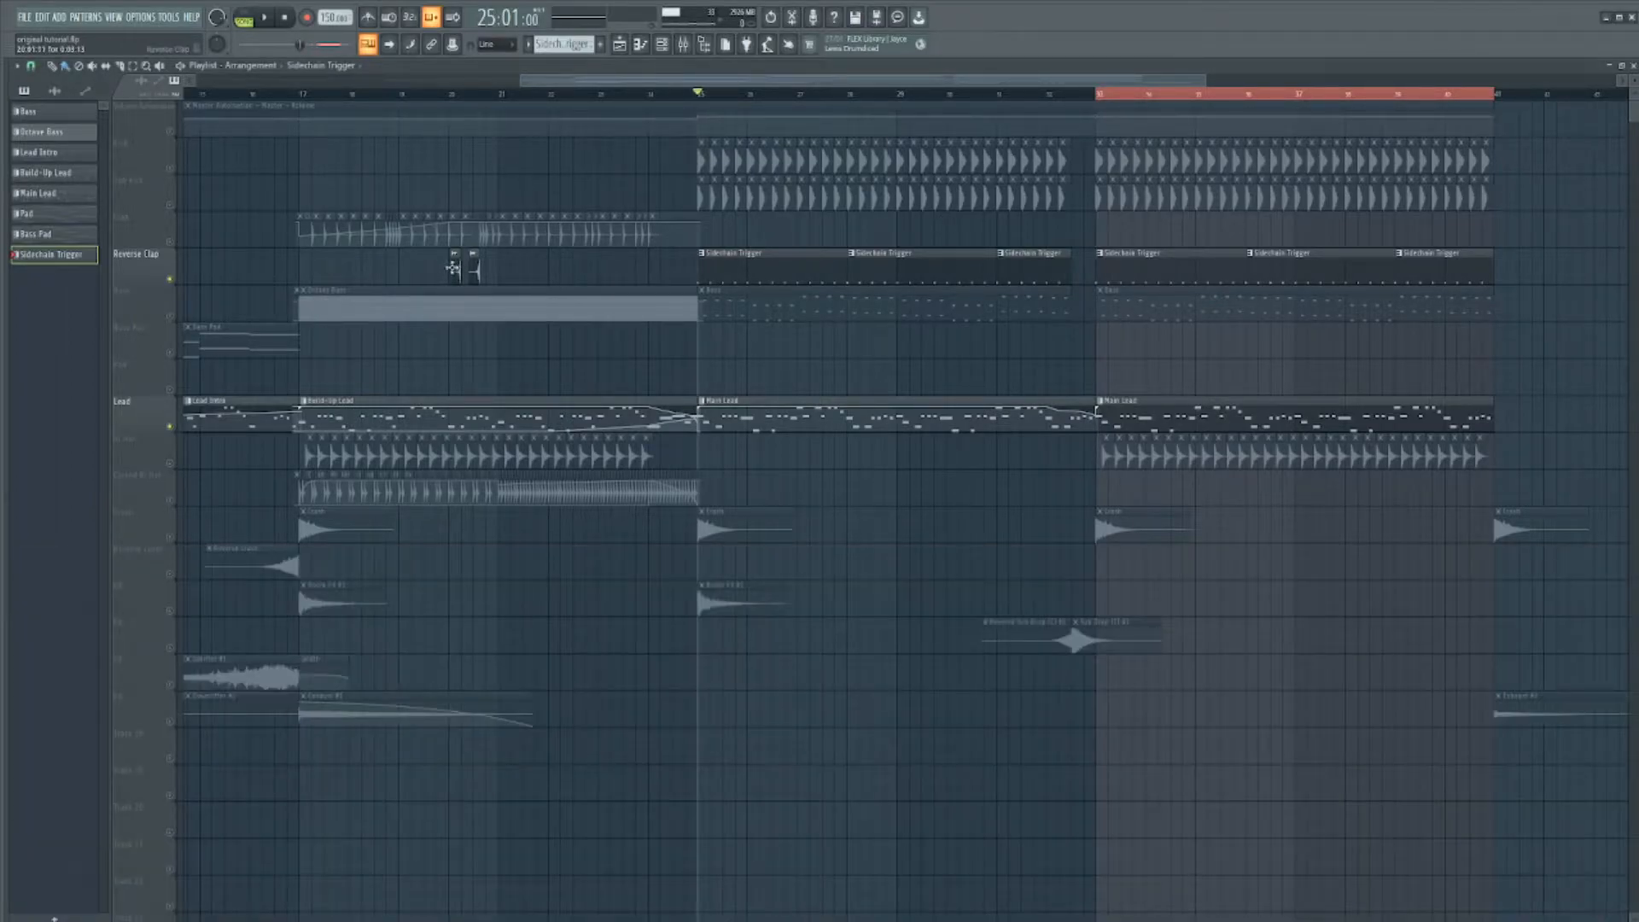
pyautogui.click(1101, 96)
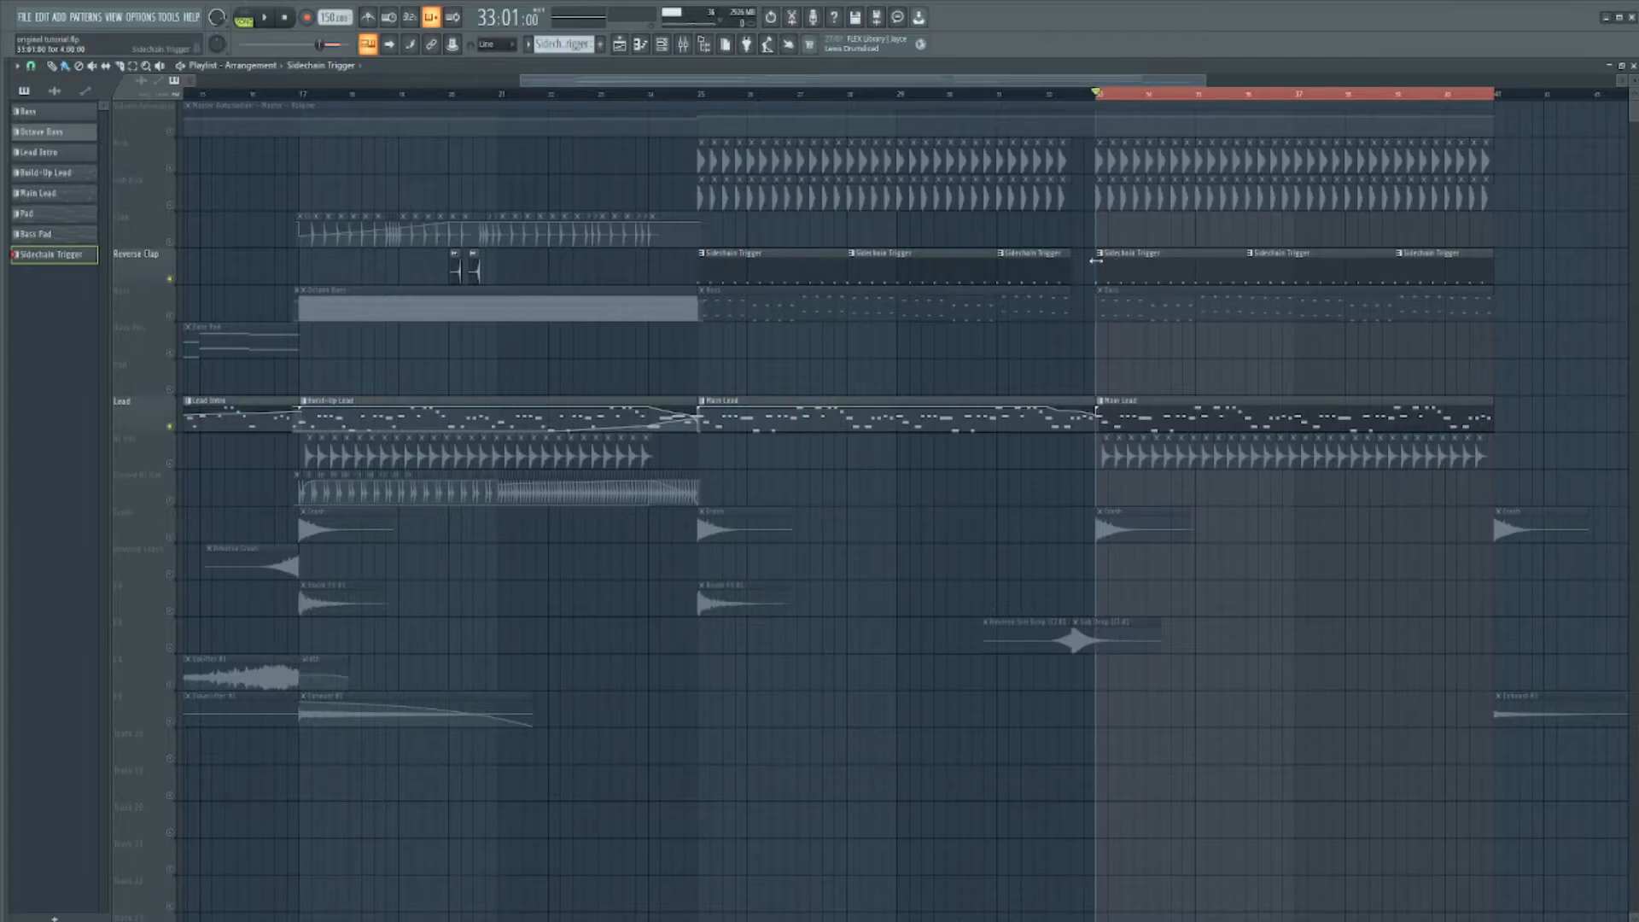
pyautogui.click(683, 44)
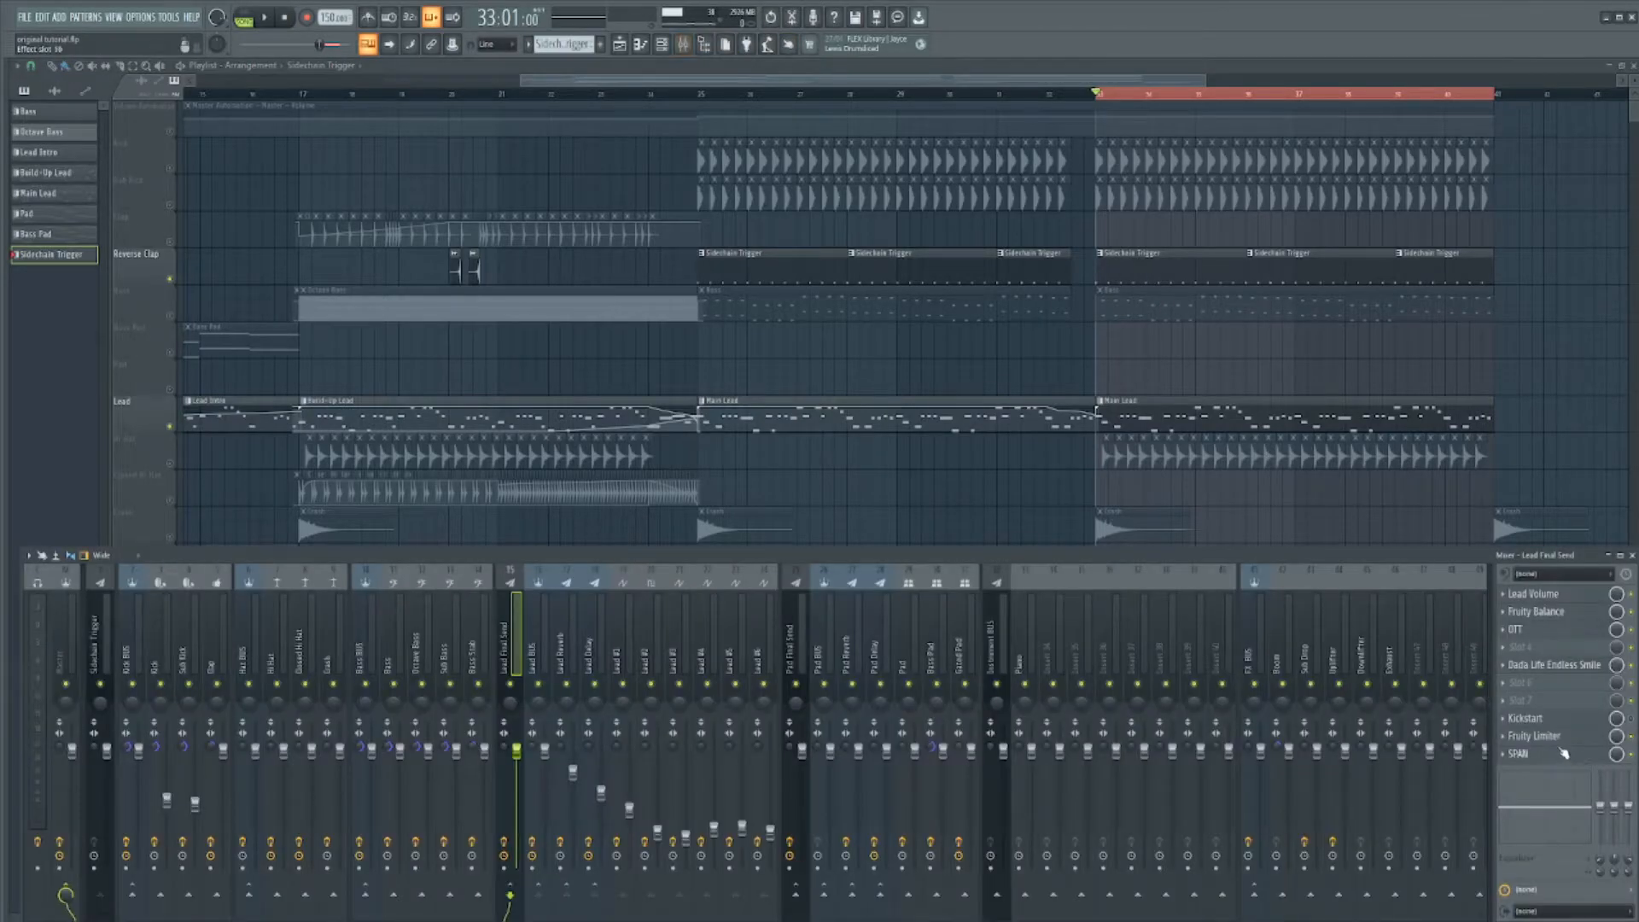
# Move Kickstart to effect slot 7 and Fruity Limiter to slot 8 on the Lead Final Send track
pyautogui.click(1537, 737)
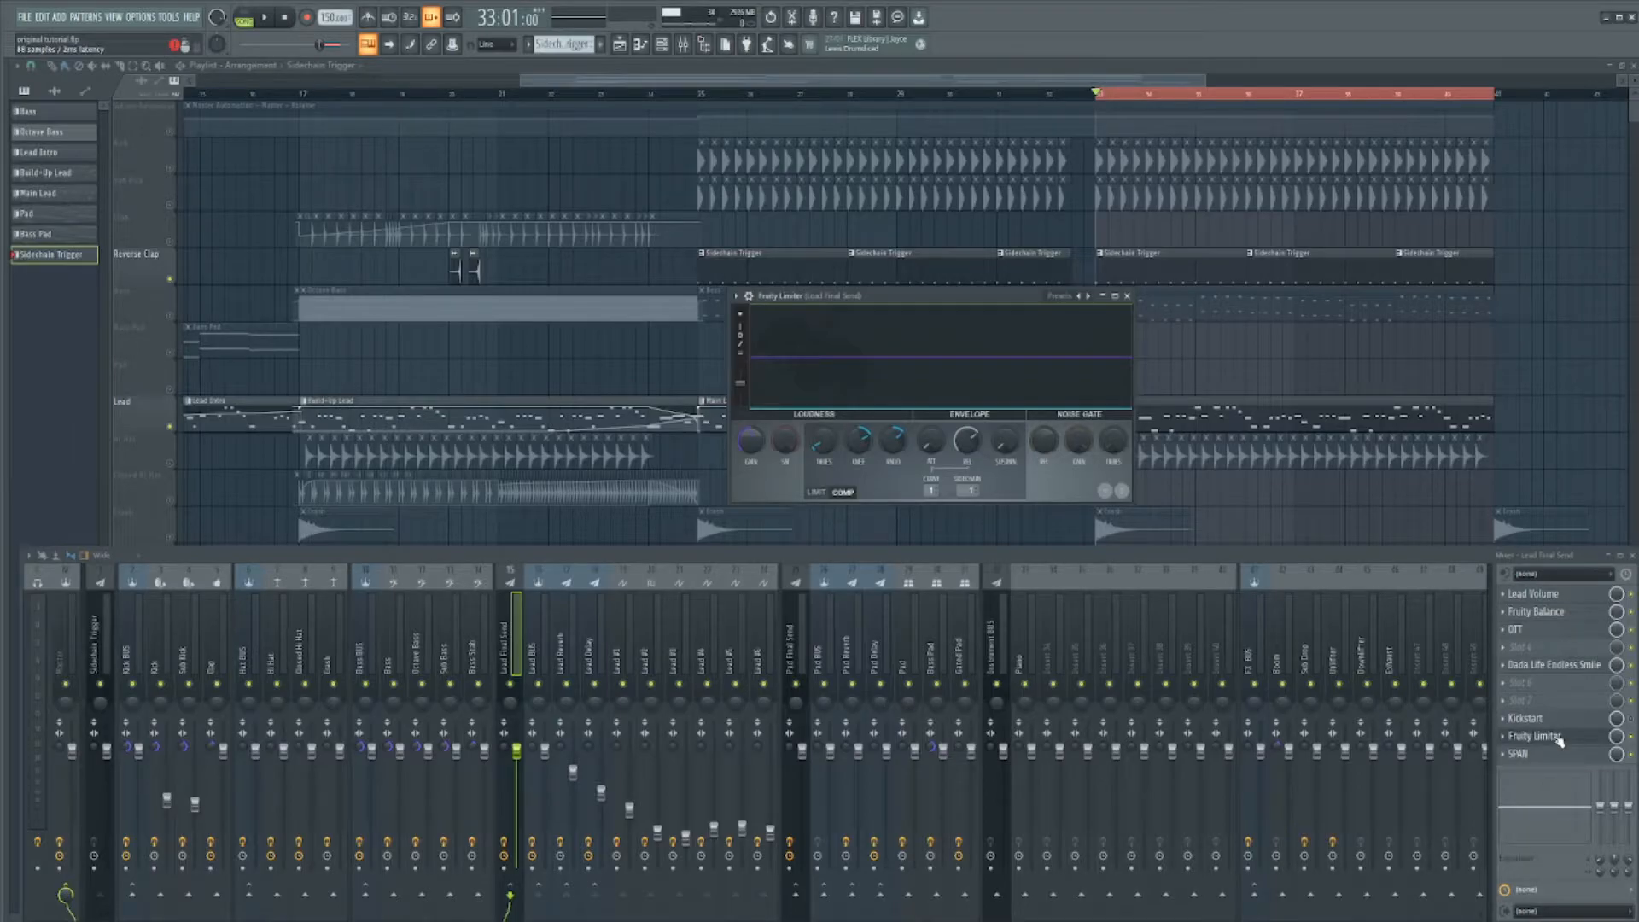
pyautogui.scroll(1, 1556, 724)
pyautogui.scroll(1, 1561, 735)
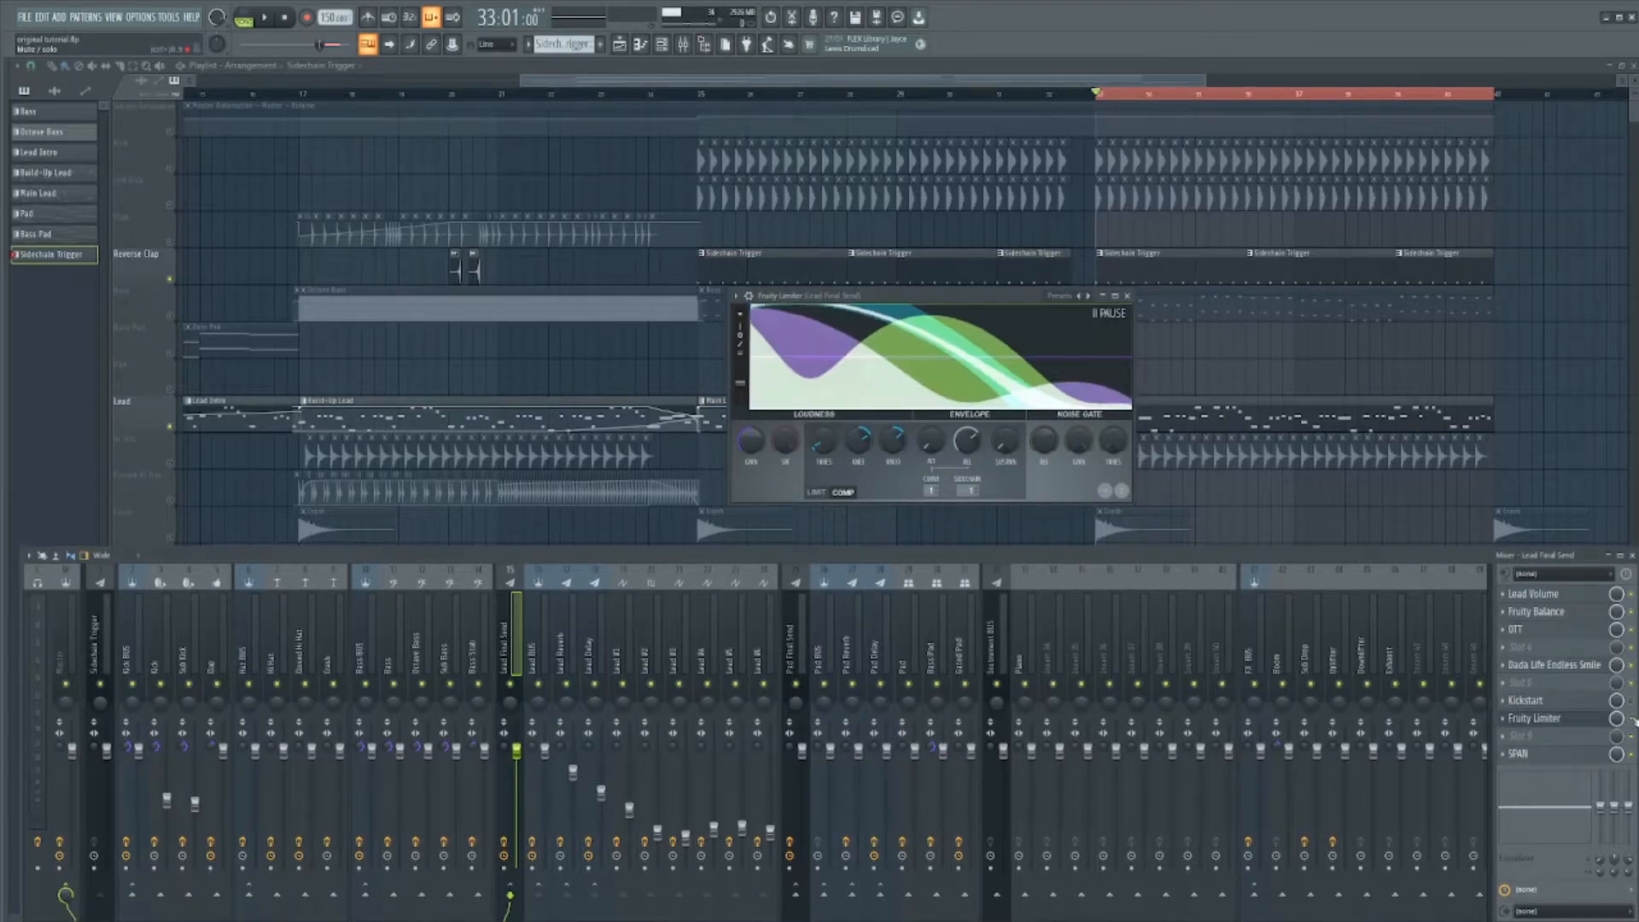
pyautogui.click(1571, 718)
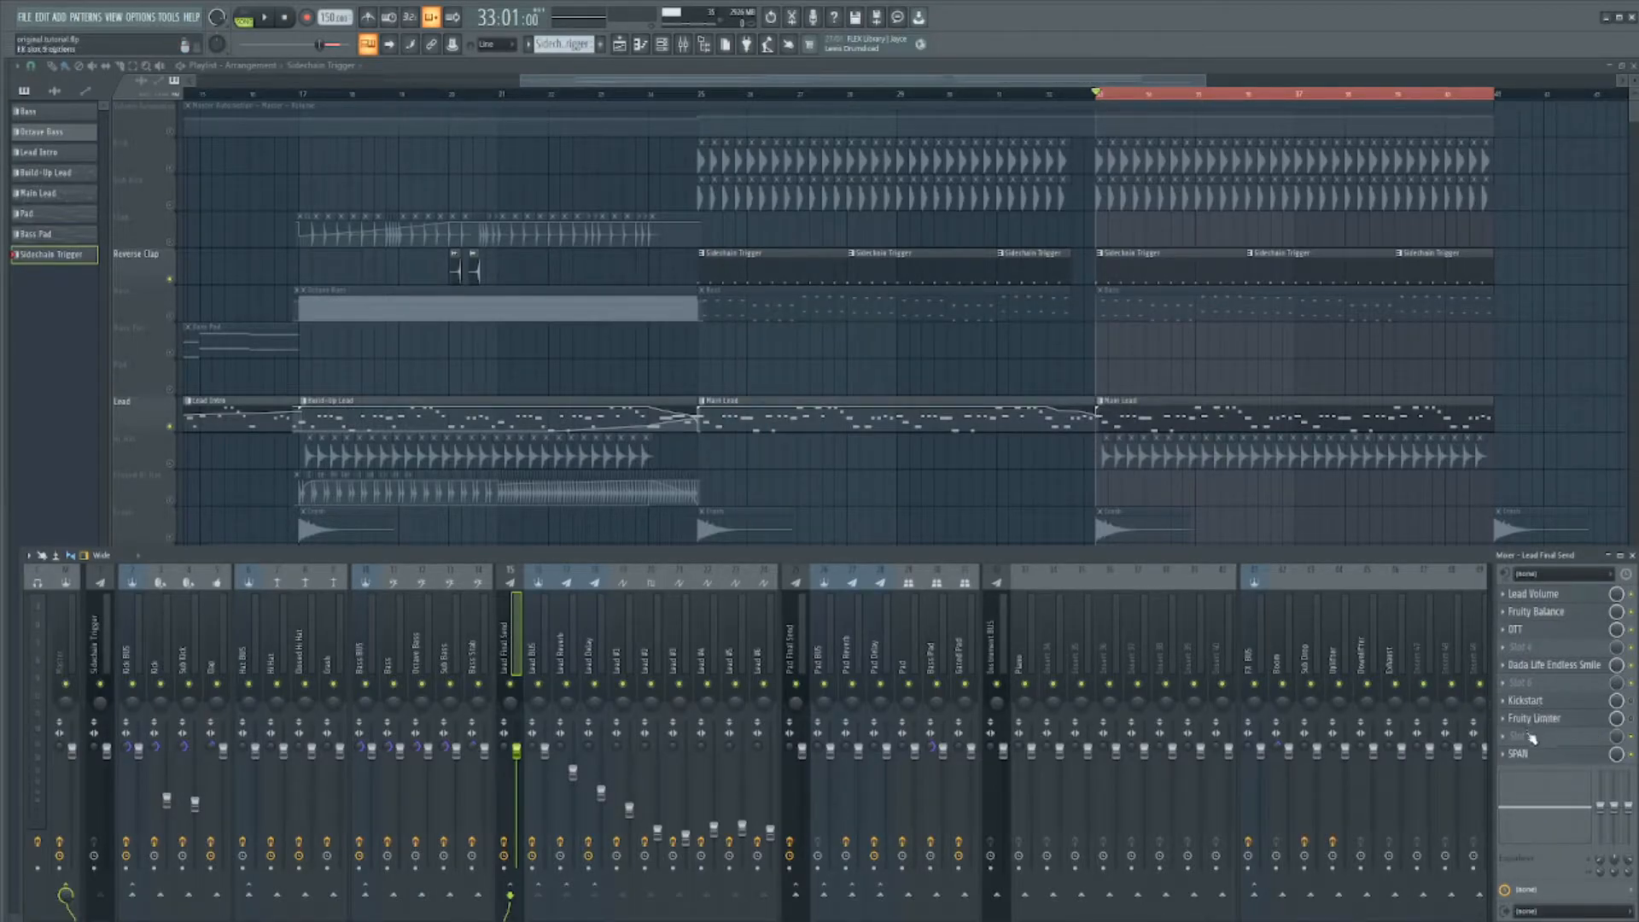
# Examine how the individual lead tracks feed Lead BUS and how Lead BUS, Lead Reverb and Lead Delay are routed
pyautogui.click(530, 647)
pyautogui.click(514, 653)
pyautogui.click(545, 648)
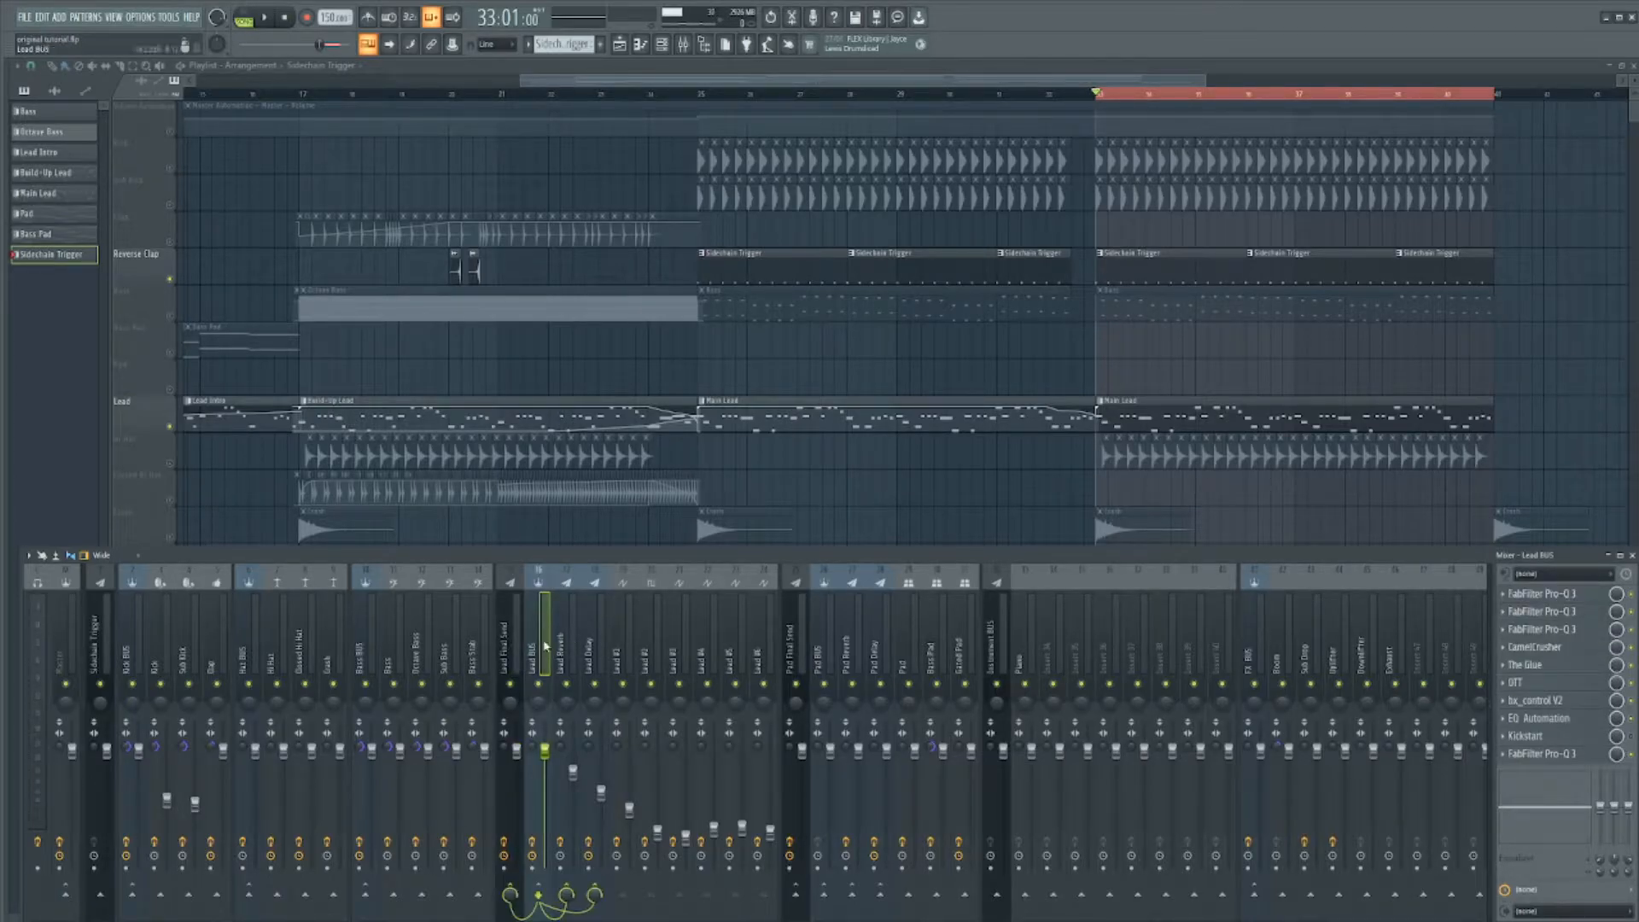
pyautogui.click(626, 648)
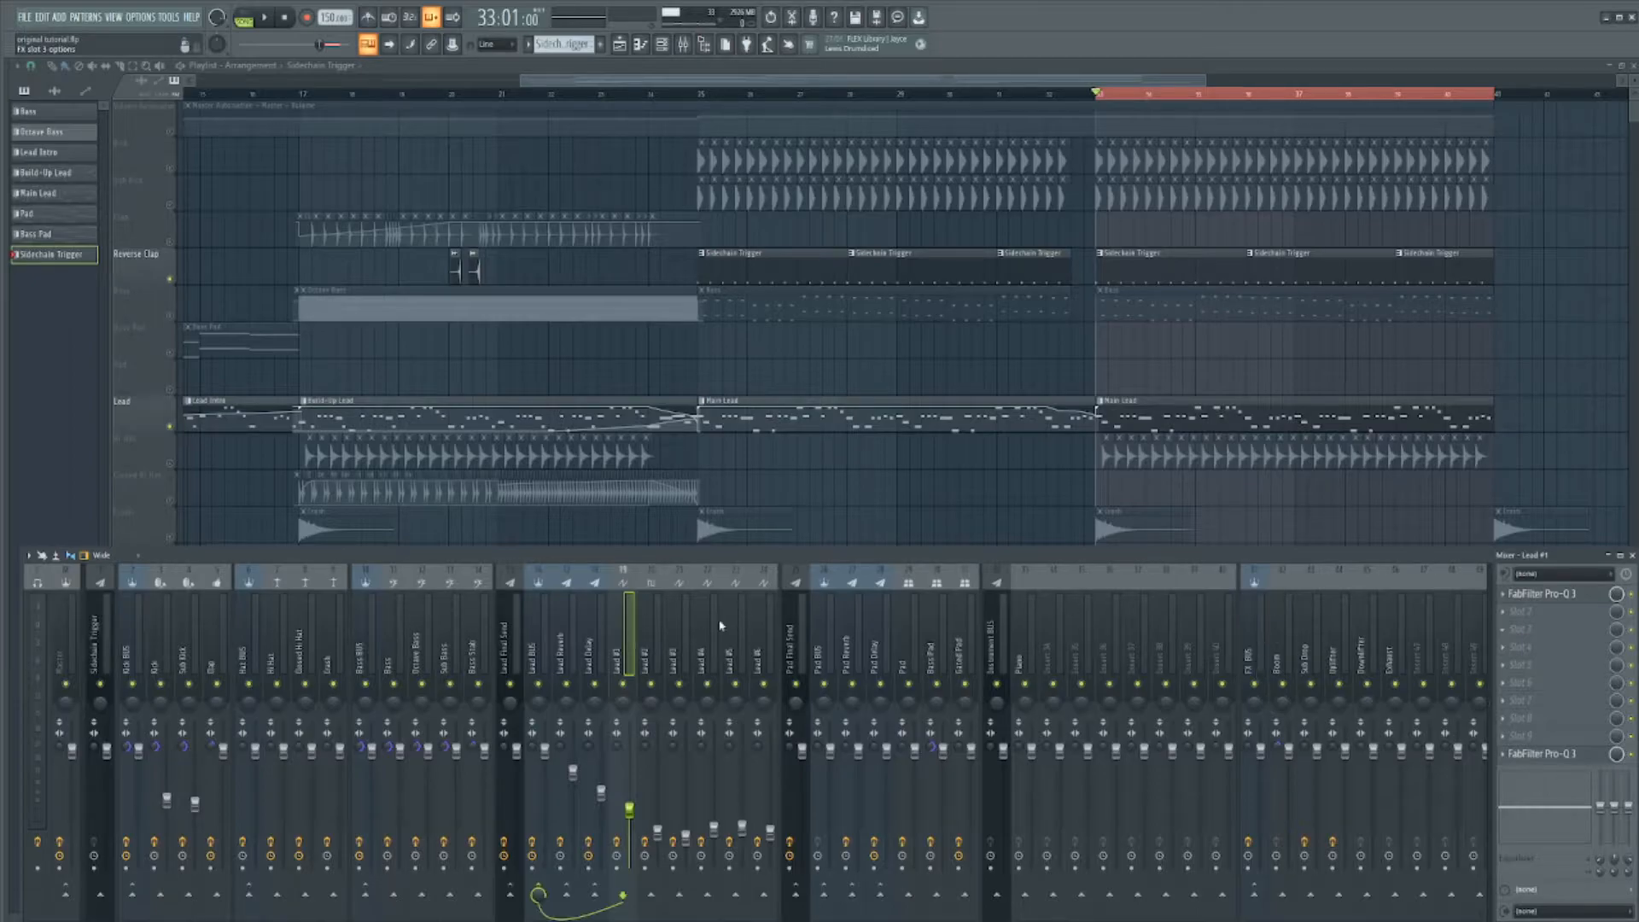
pyautogui.moveTo(757, 654)
pyautogui.mouseDown()
pyautogui.moveTo(616, 651)
pyautogui.moveTo(760, 650)
pyautogui.mouseUp()
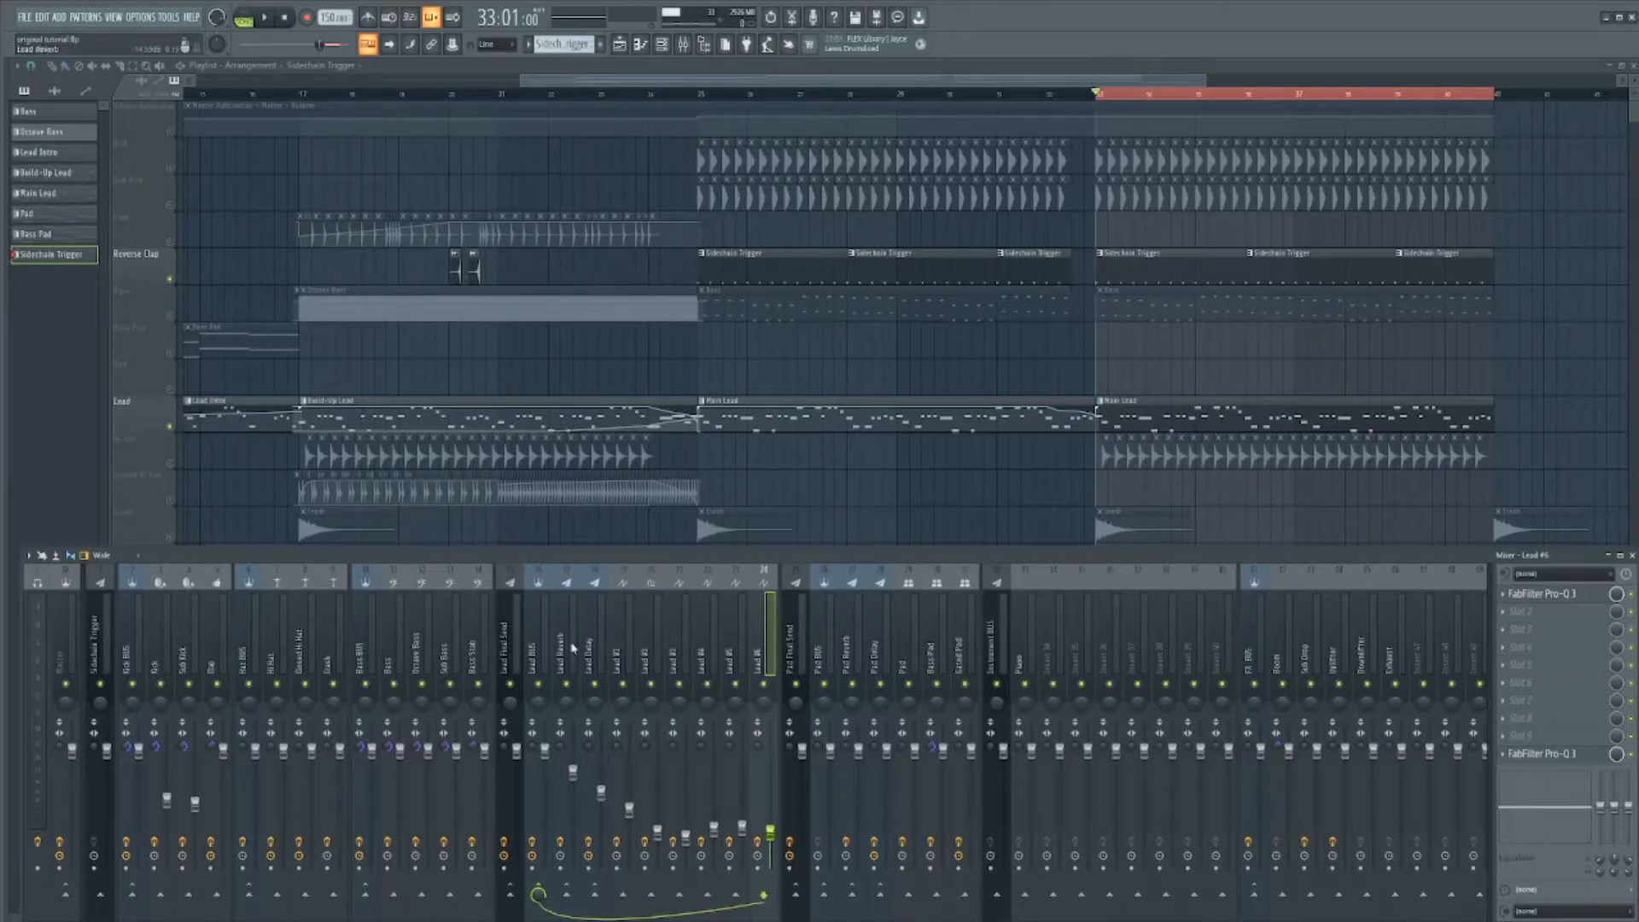
pyautogui.click(540, 614)
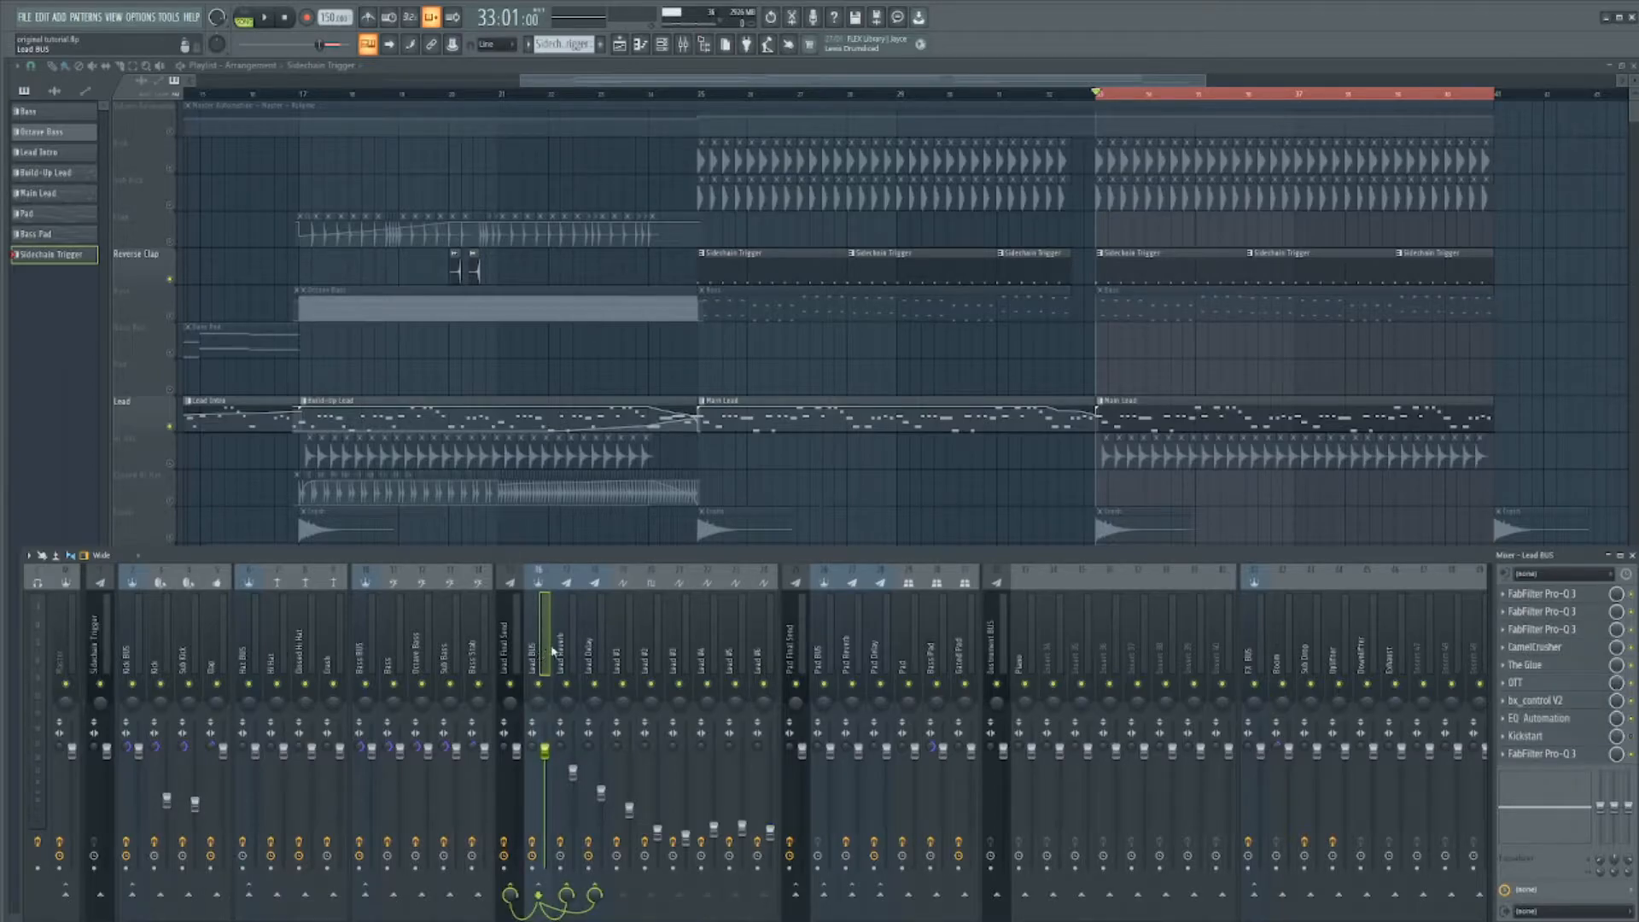
pyautogui.click(561, 649)
pyautogui.click(590, 642)
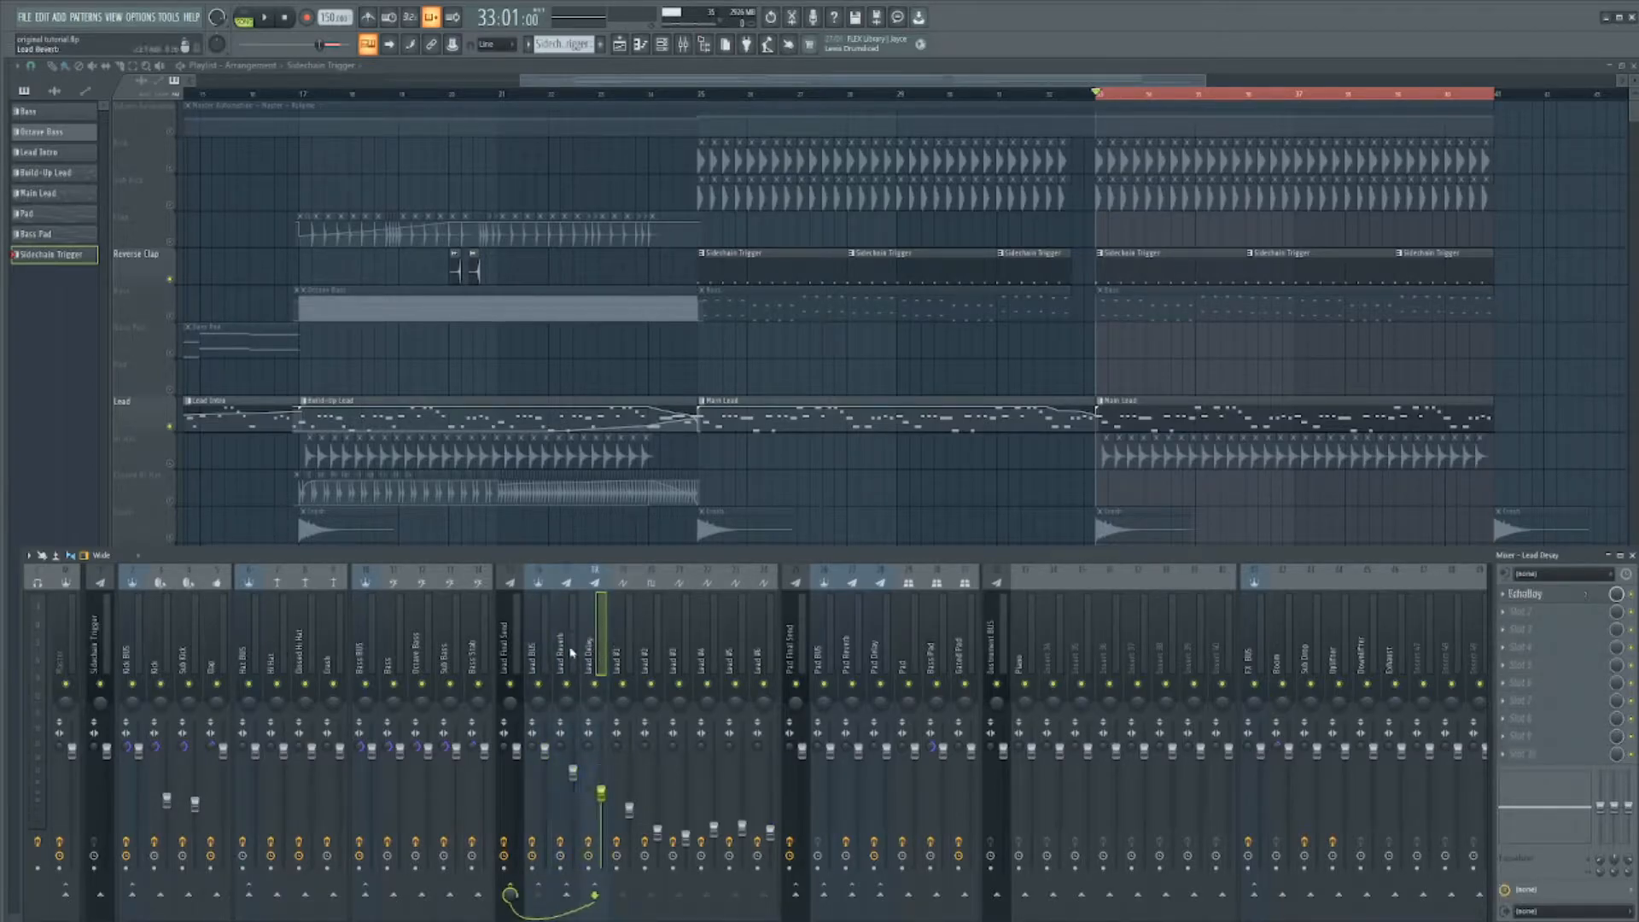
pyautogui.click(542, 654)
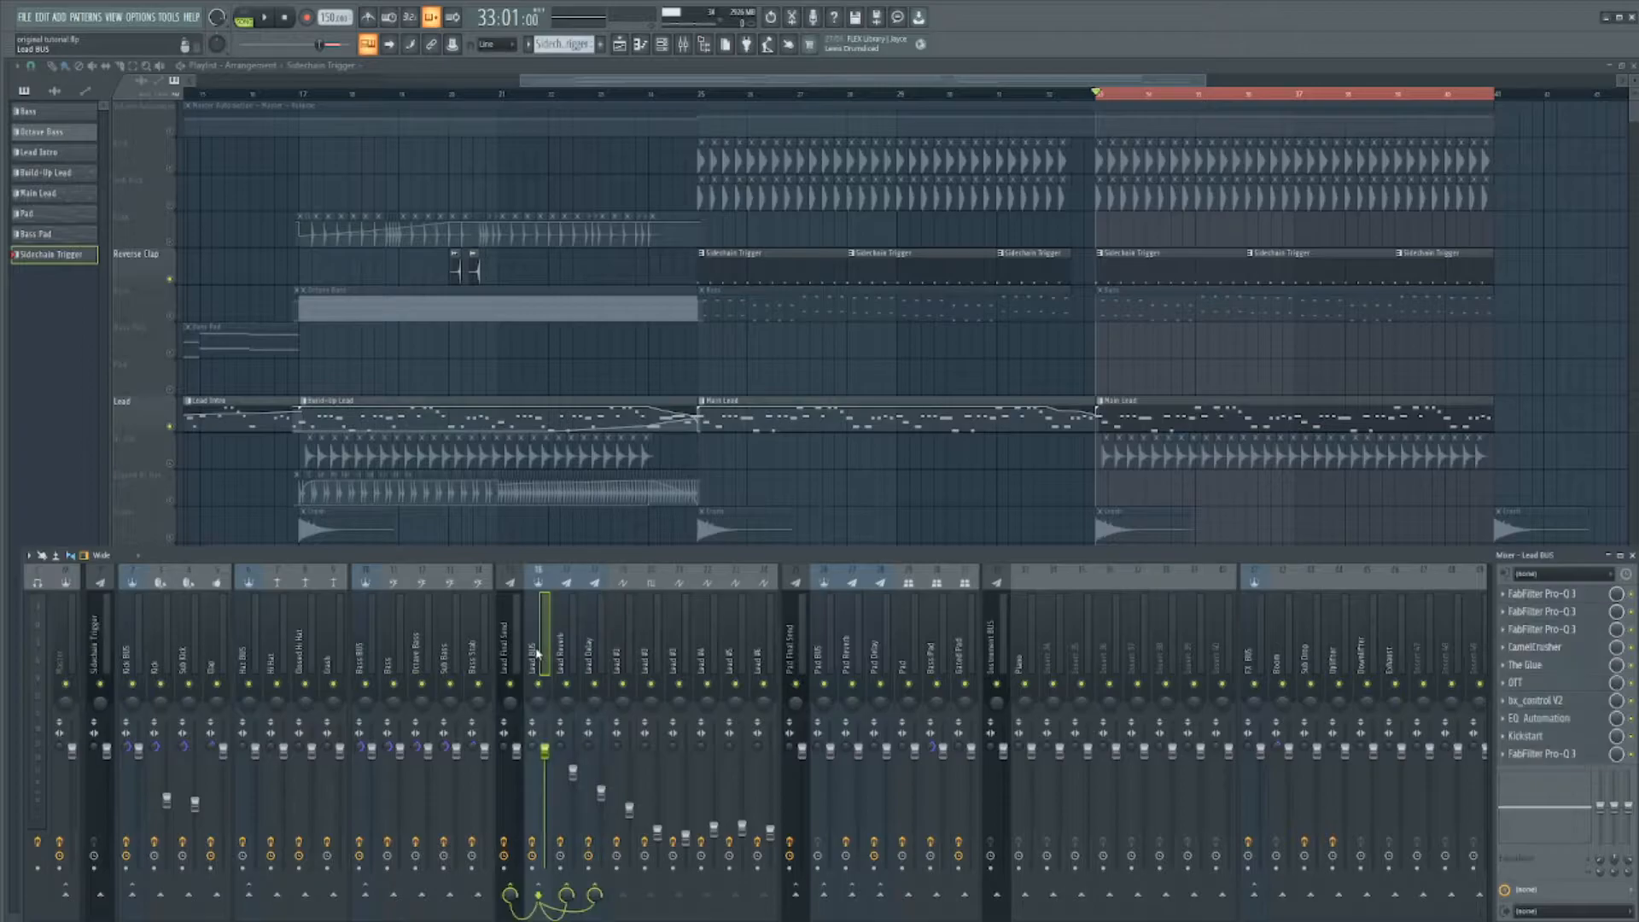
# Compare the effects and routing of Lead Final Send with those of Lead BUS, Lead Reverb and Lead Delay
pyautogui.click(505, 658)
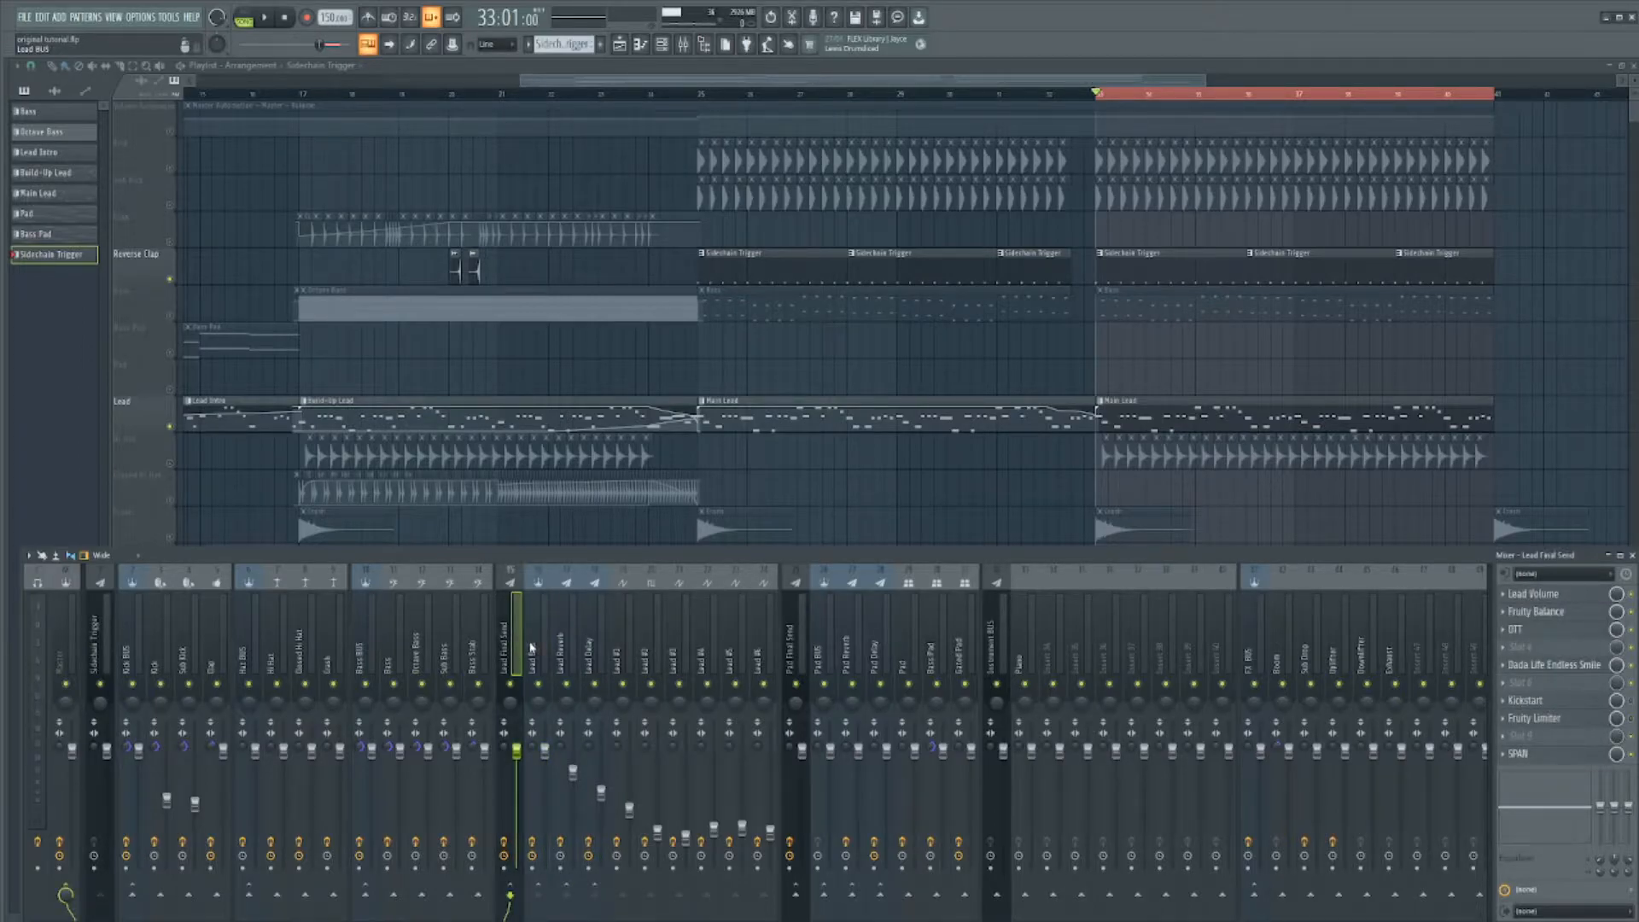
pyautogui.click(525, 650)
pyautogui.click(502, 657)
pyautogui.click(562, 651)
pyautogui.click(588, 653)
pyautogui.click(572, 654)
pyautogui.click(586, 652)
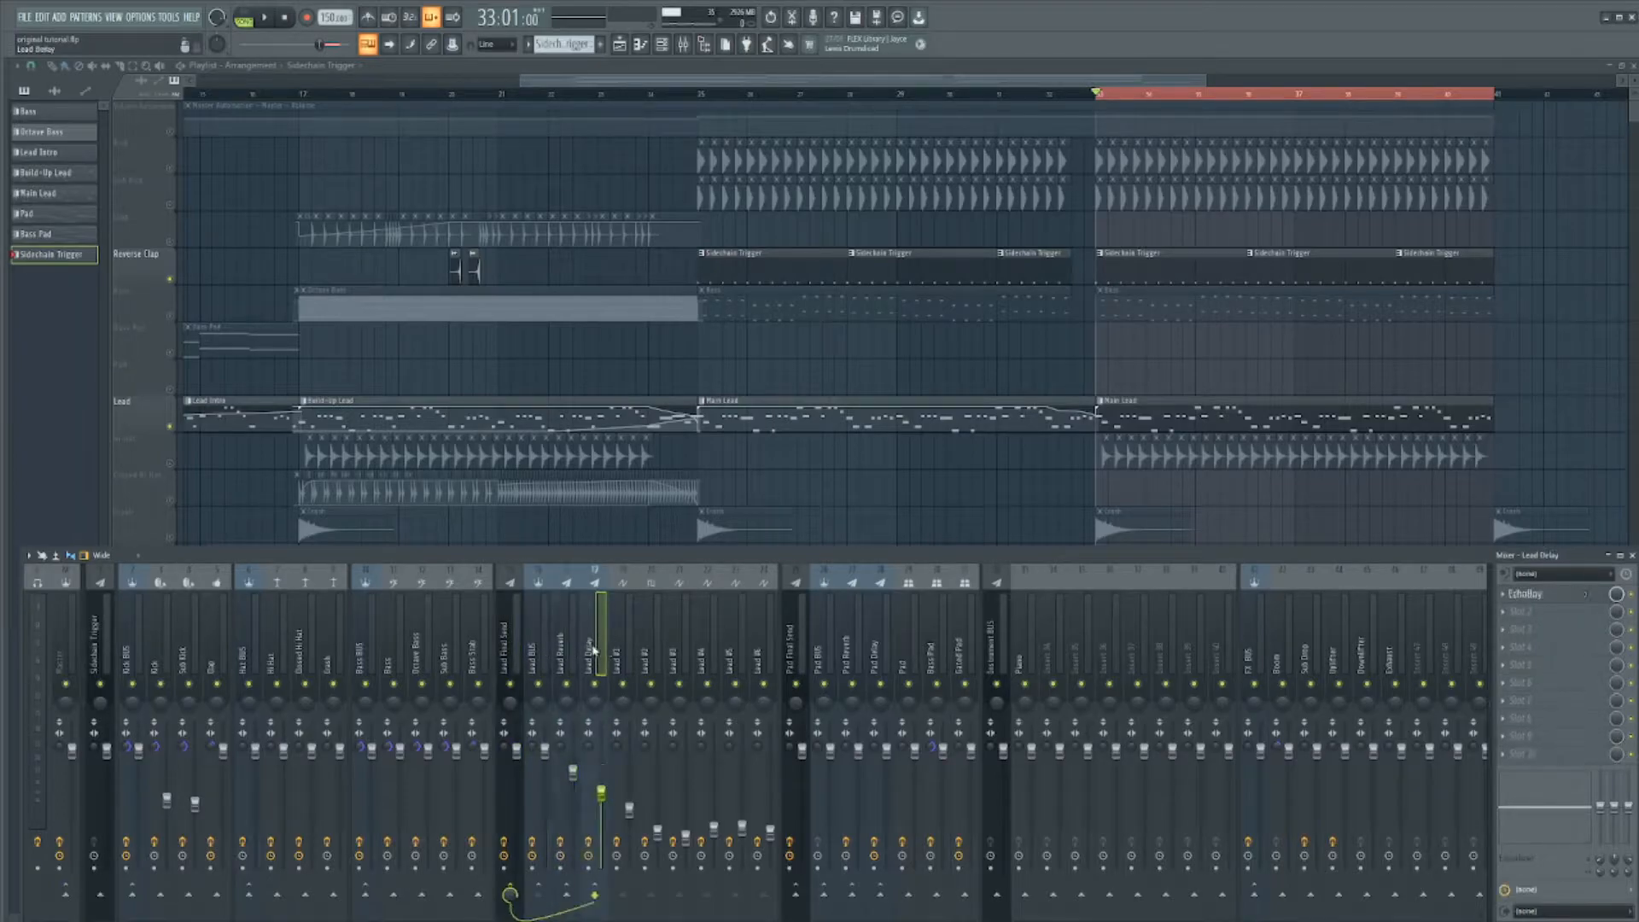
pyautogui.click(567, 656)
pyautogui.click(513, 662)
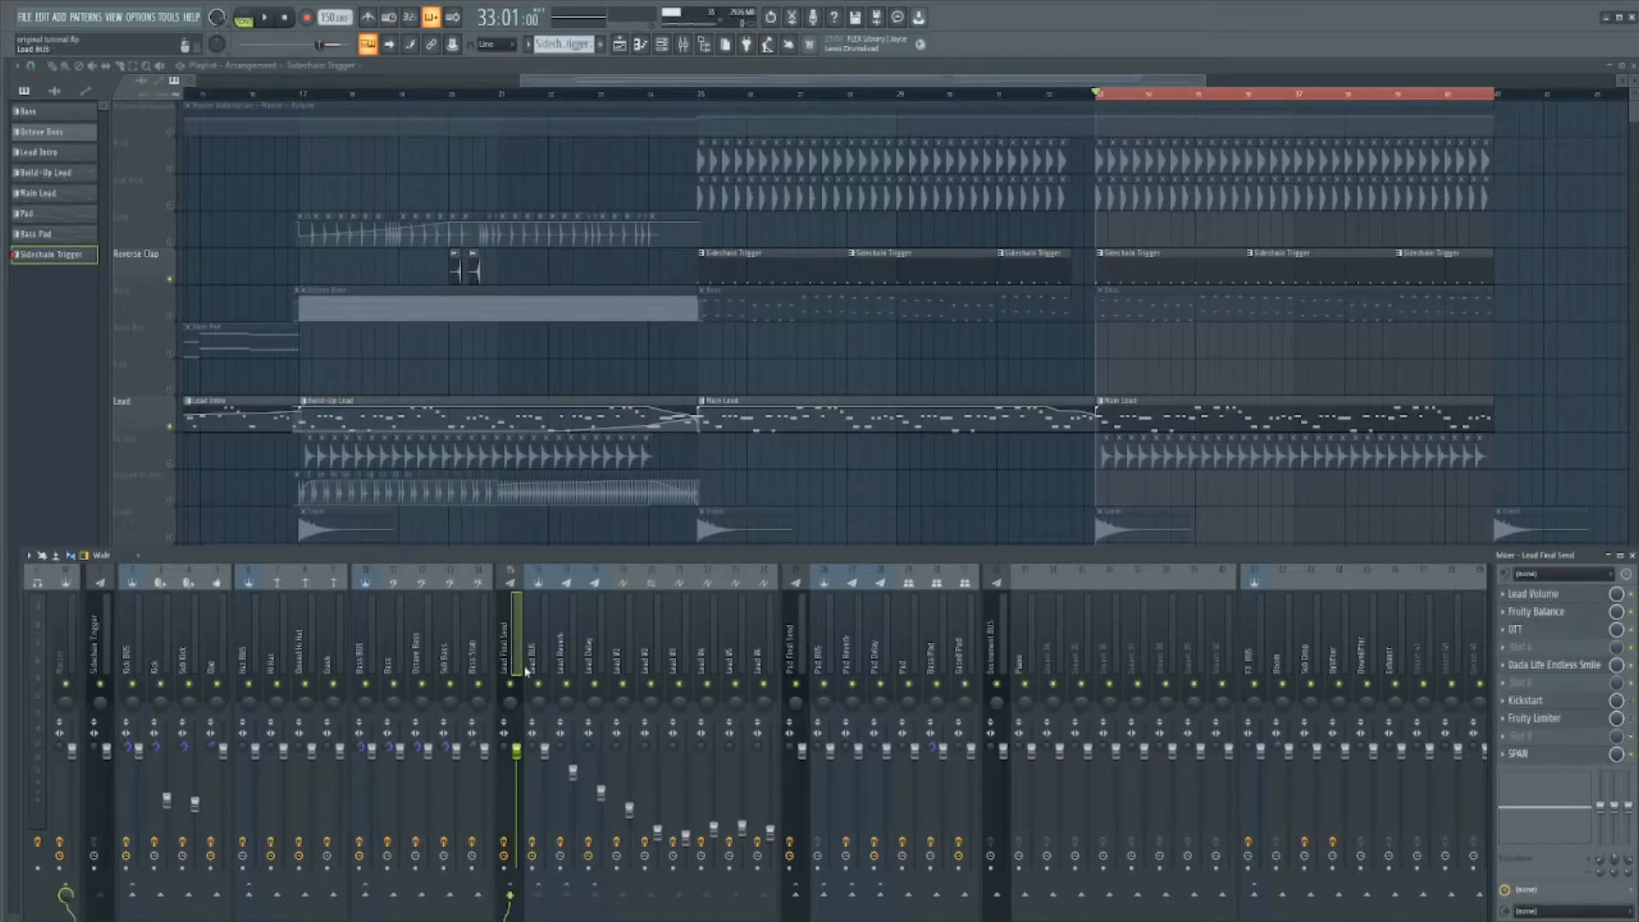
pyautogui.click(521, 661)
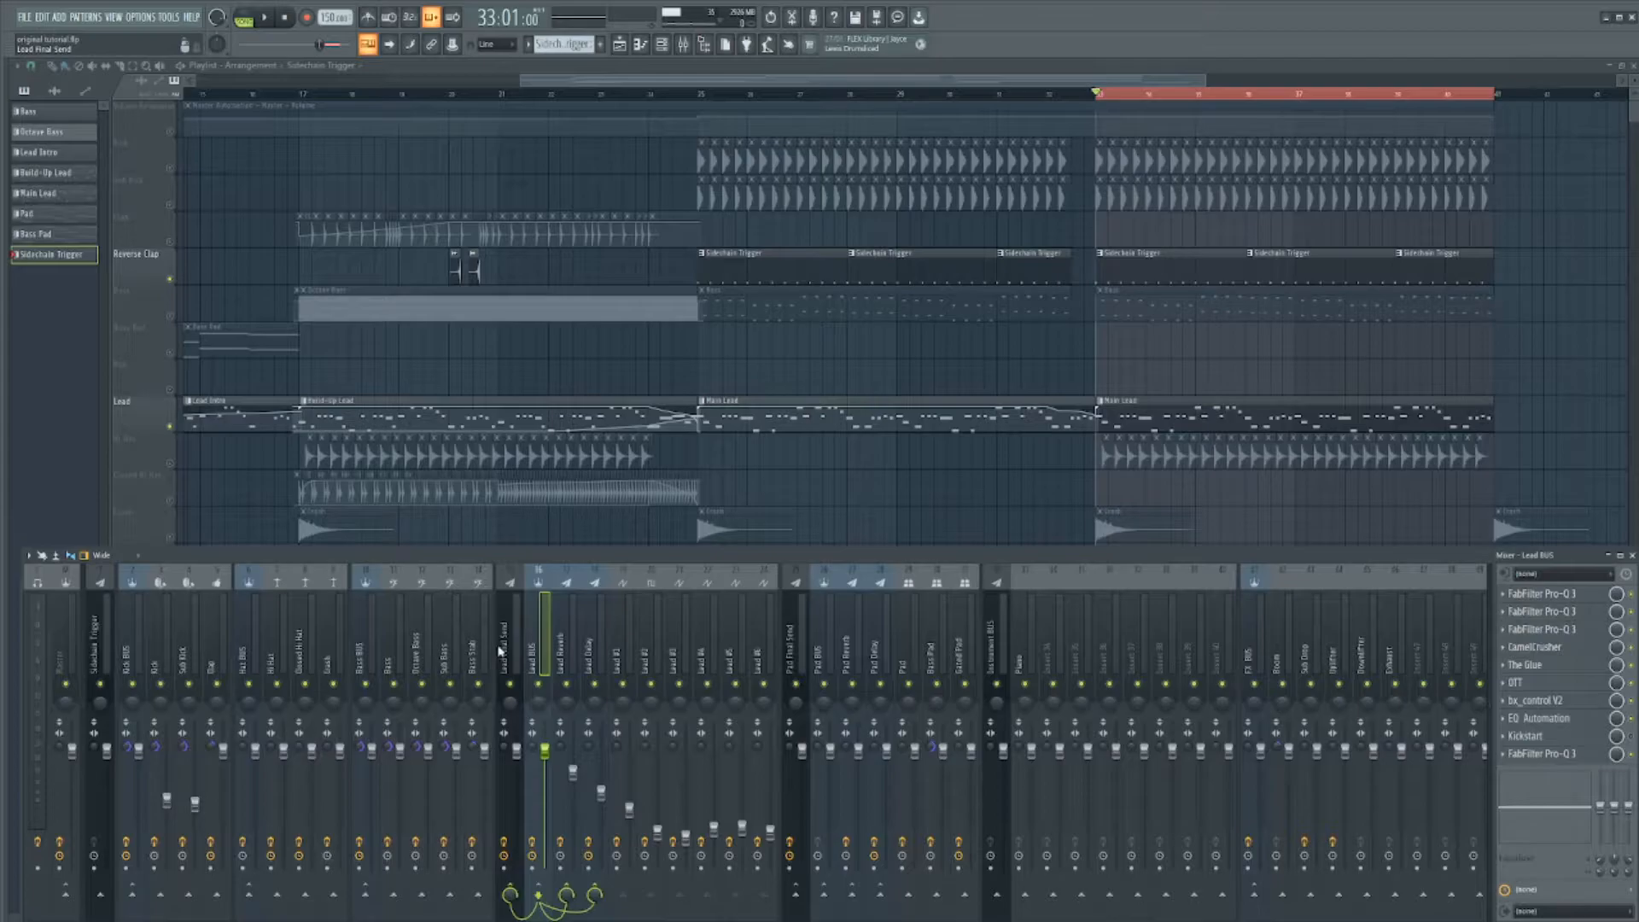
pyautogui.click(499, 651)
pyautogui.click(536, 654)
# Check the Master track's effects and the Kickstart on Lead BUS, and return to the Lead Final Send track
pyautogui.click(71, 659)
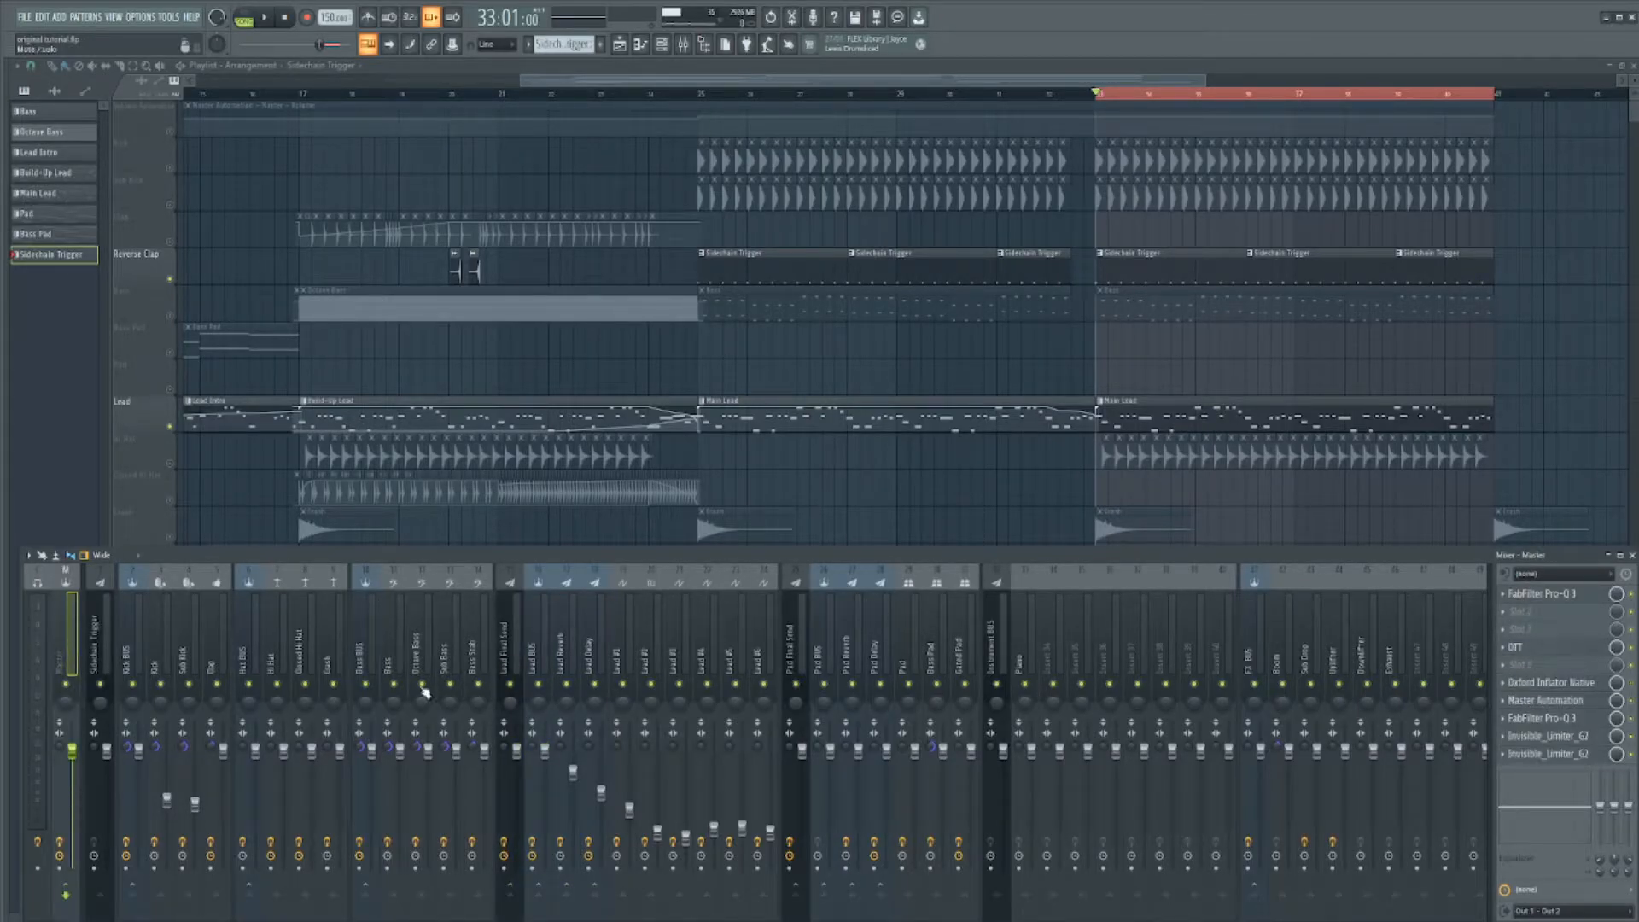
pyautogui.click(539, 647)
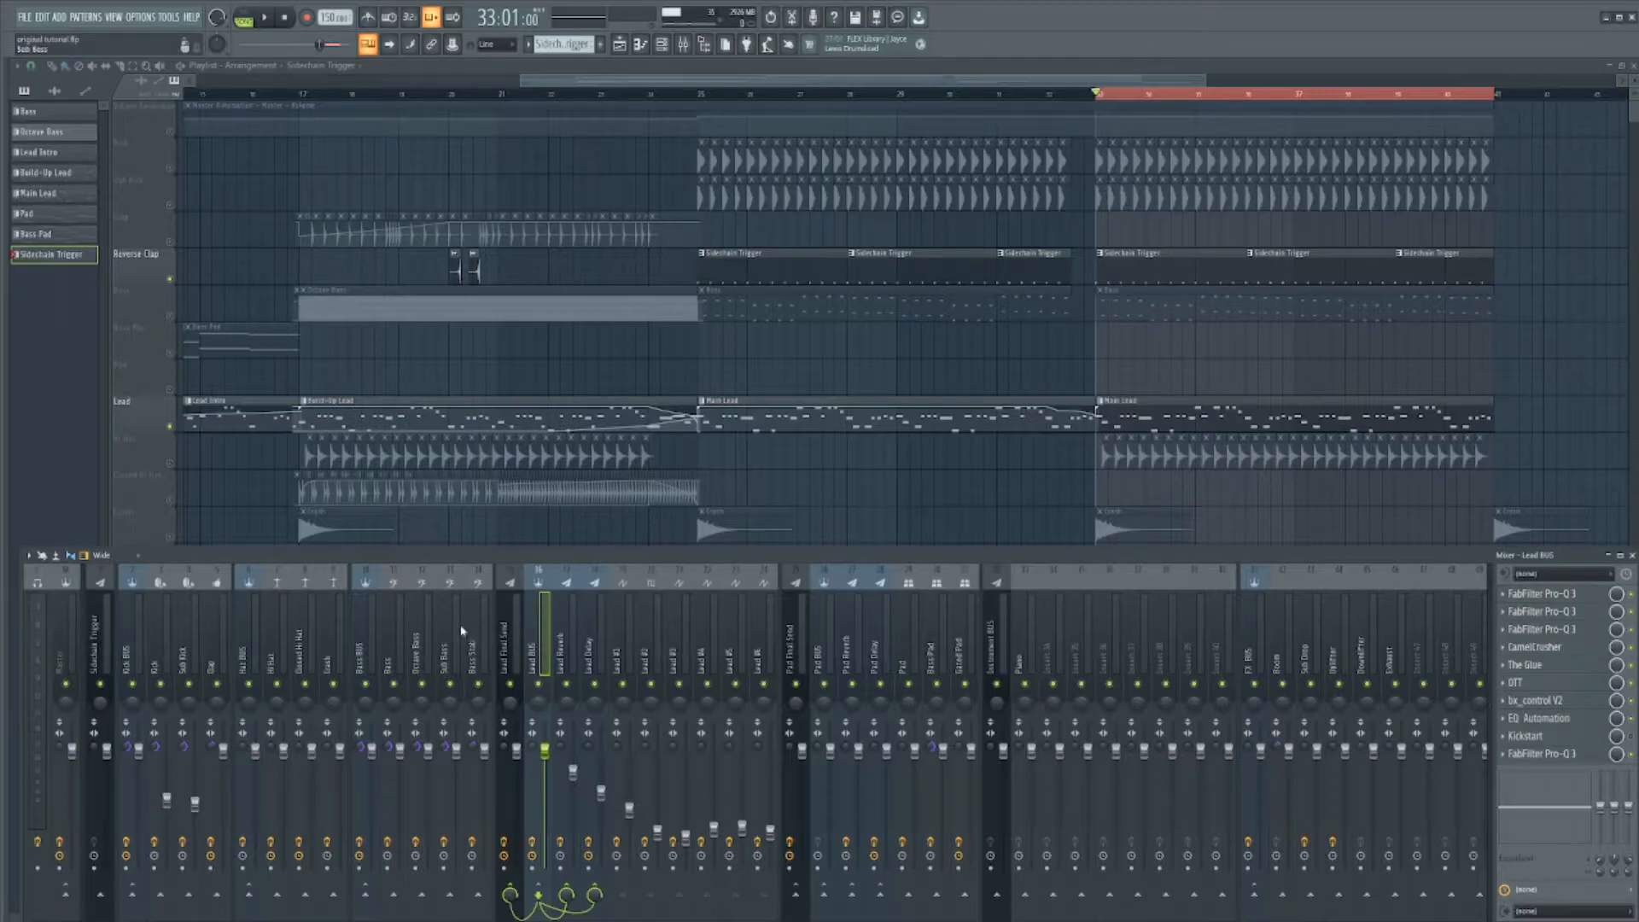
pyautogui.click(505, 649)
pyautogui.click(542, 639)
pyautogui.click(1543, 739)
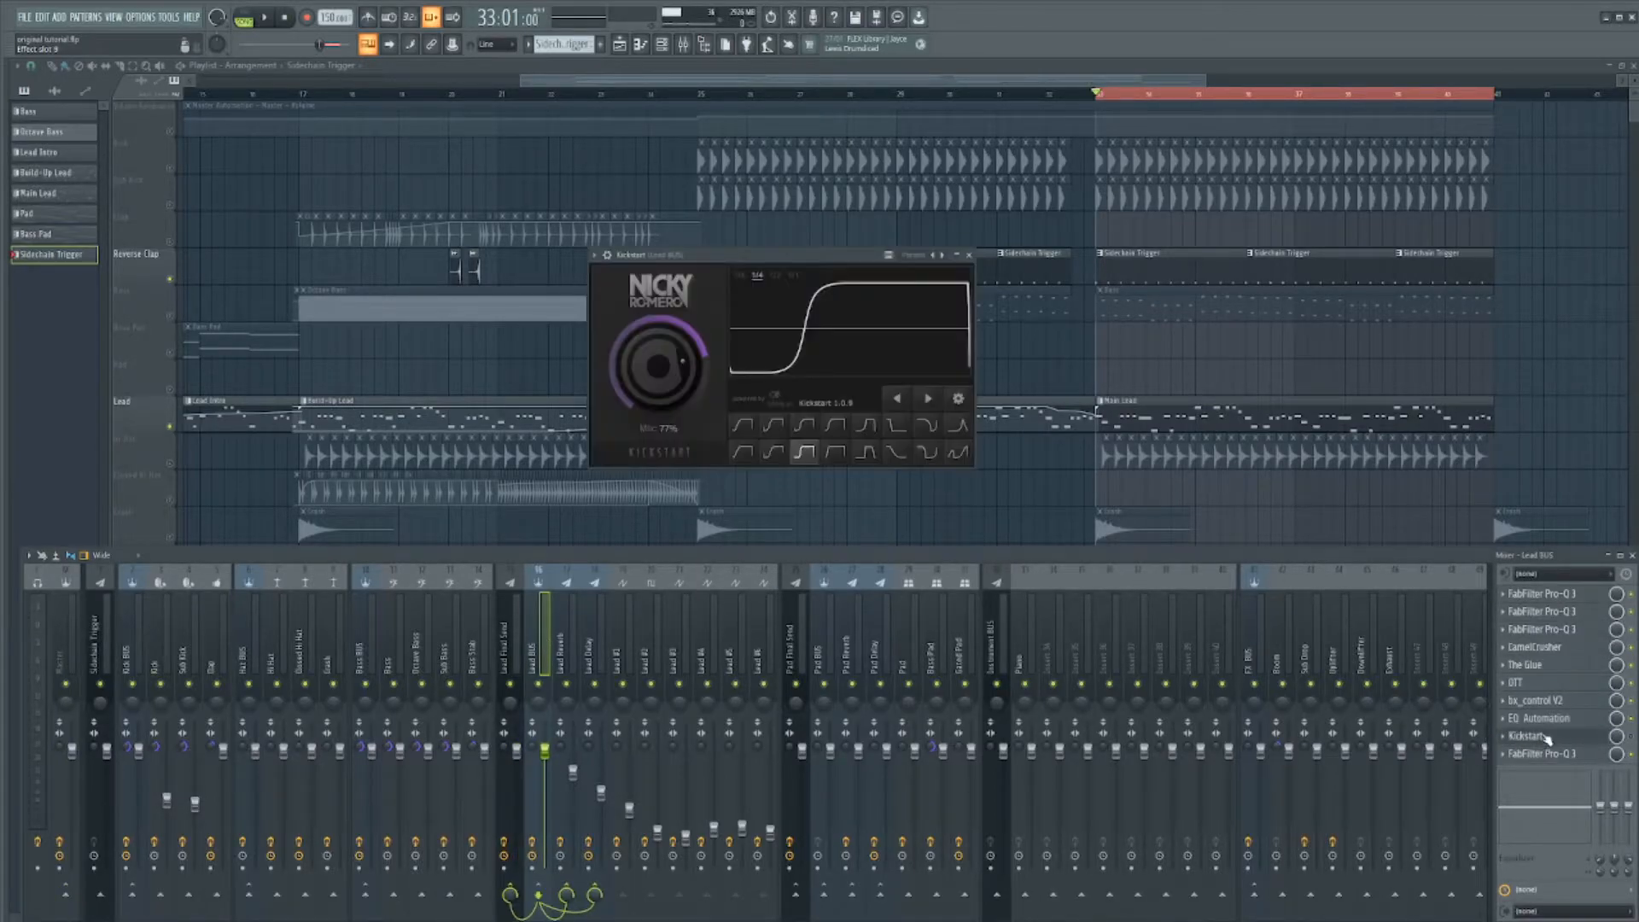
pyautogui.click(1542, 739)
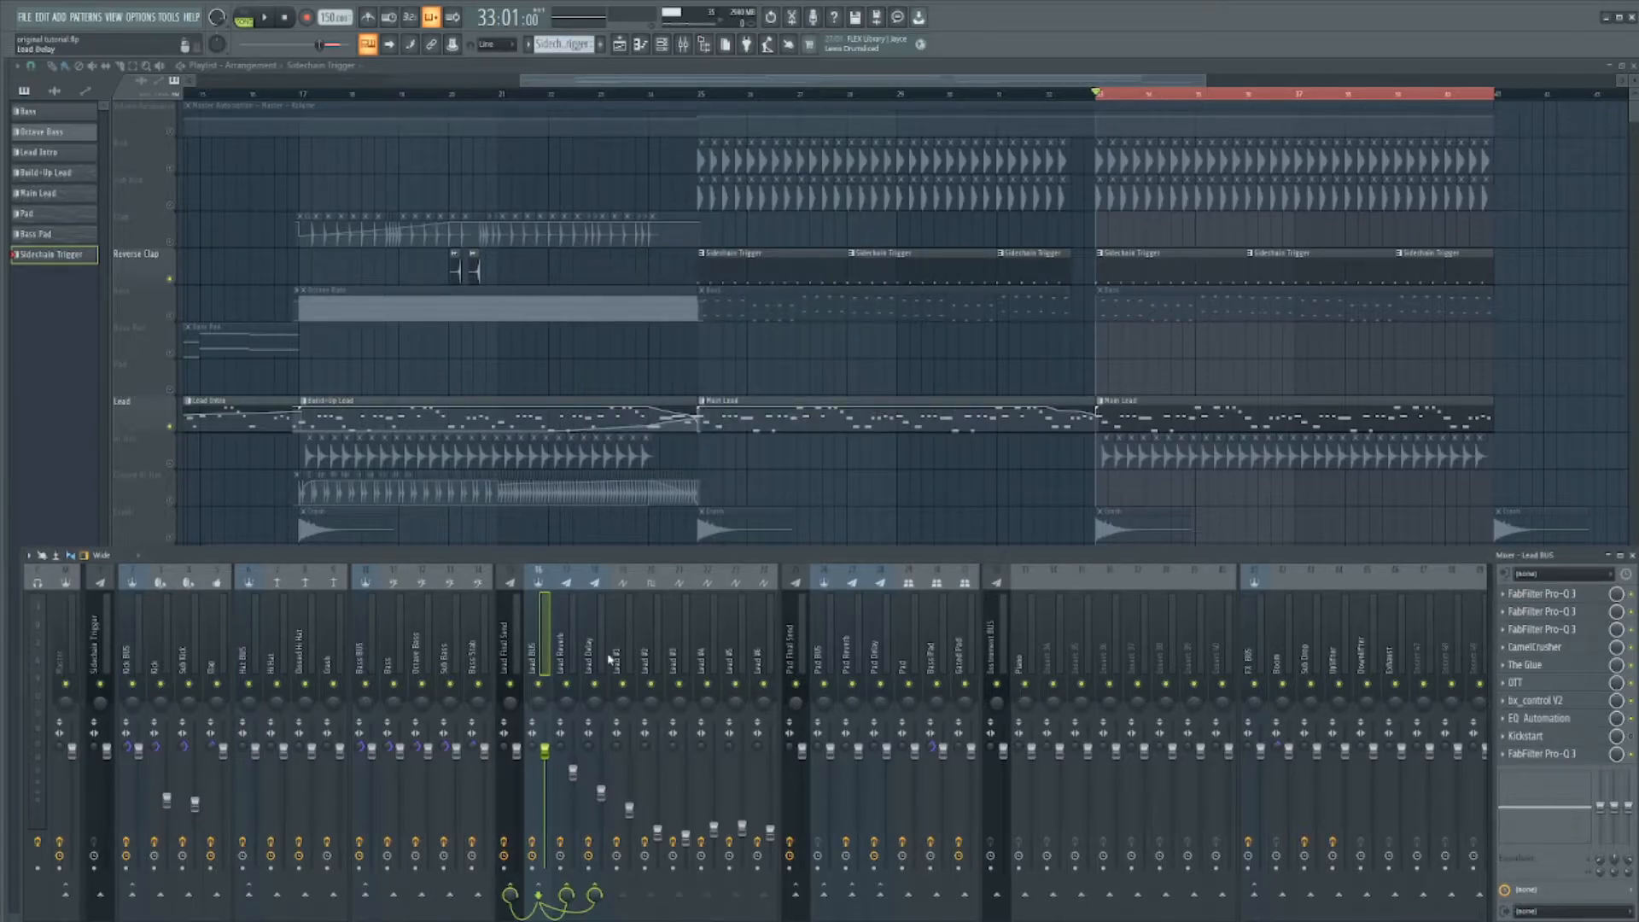
pyautogui.click(504, 642)
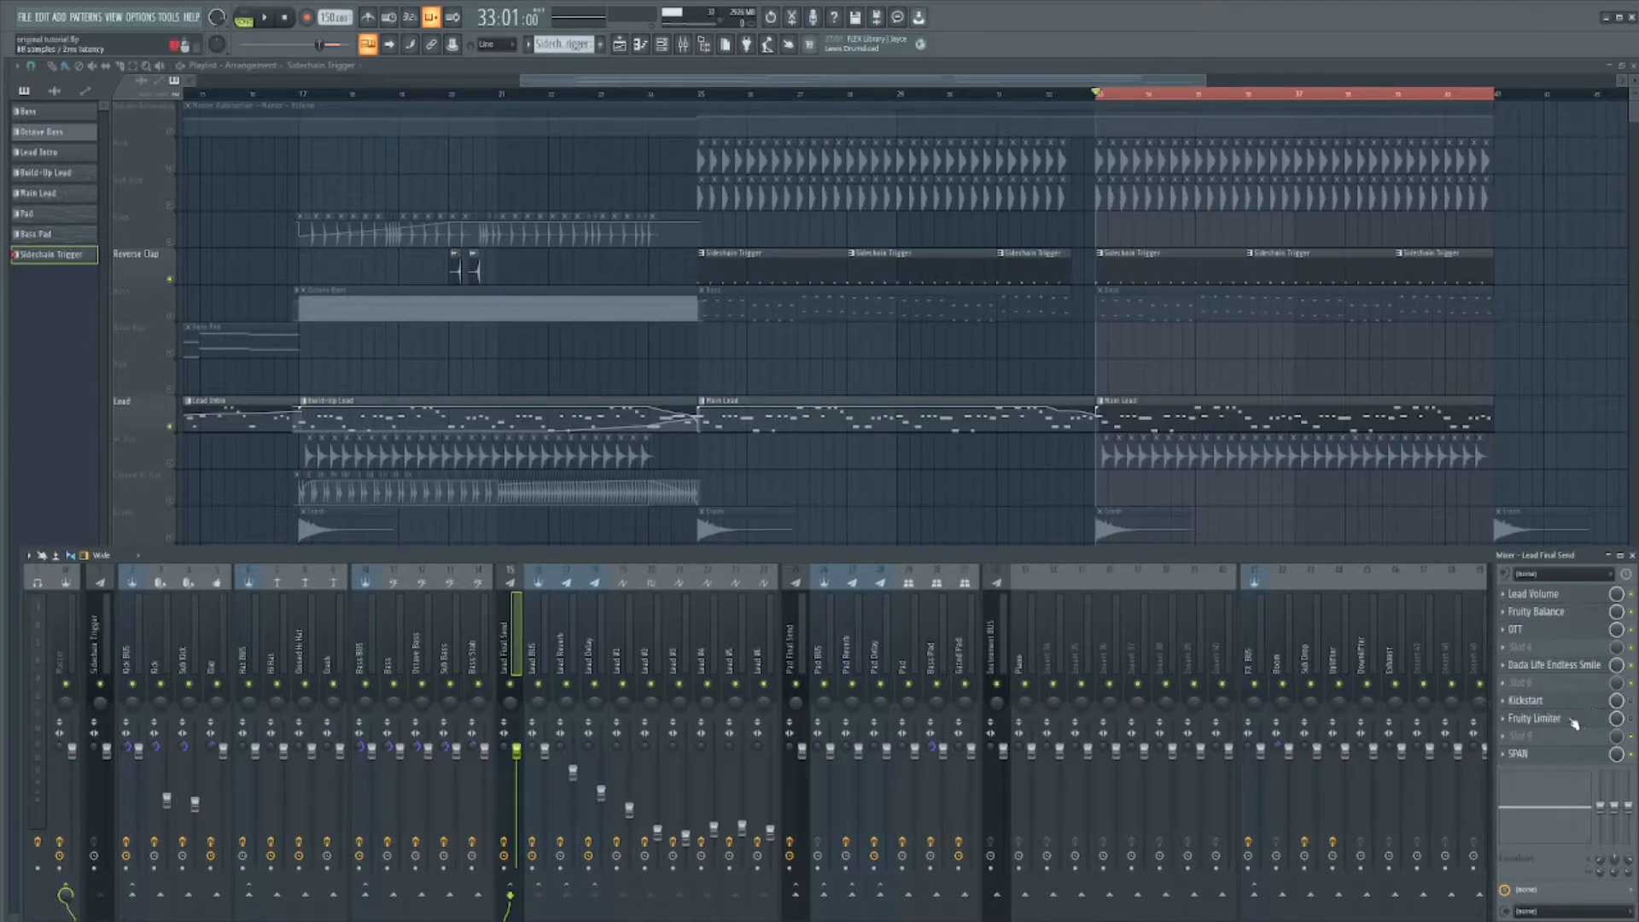
# Move Kickstart to effect slot 6 and Fruity Limiter to slot 7 on the Lead Final Send track, and save the project
pyautogui.scroll(1, 1556, 696)
pyautogui.scroll(1, 1552, 720)
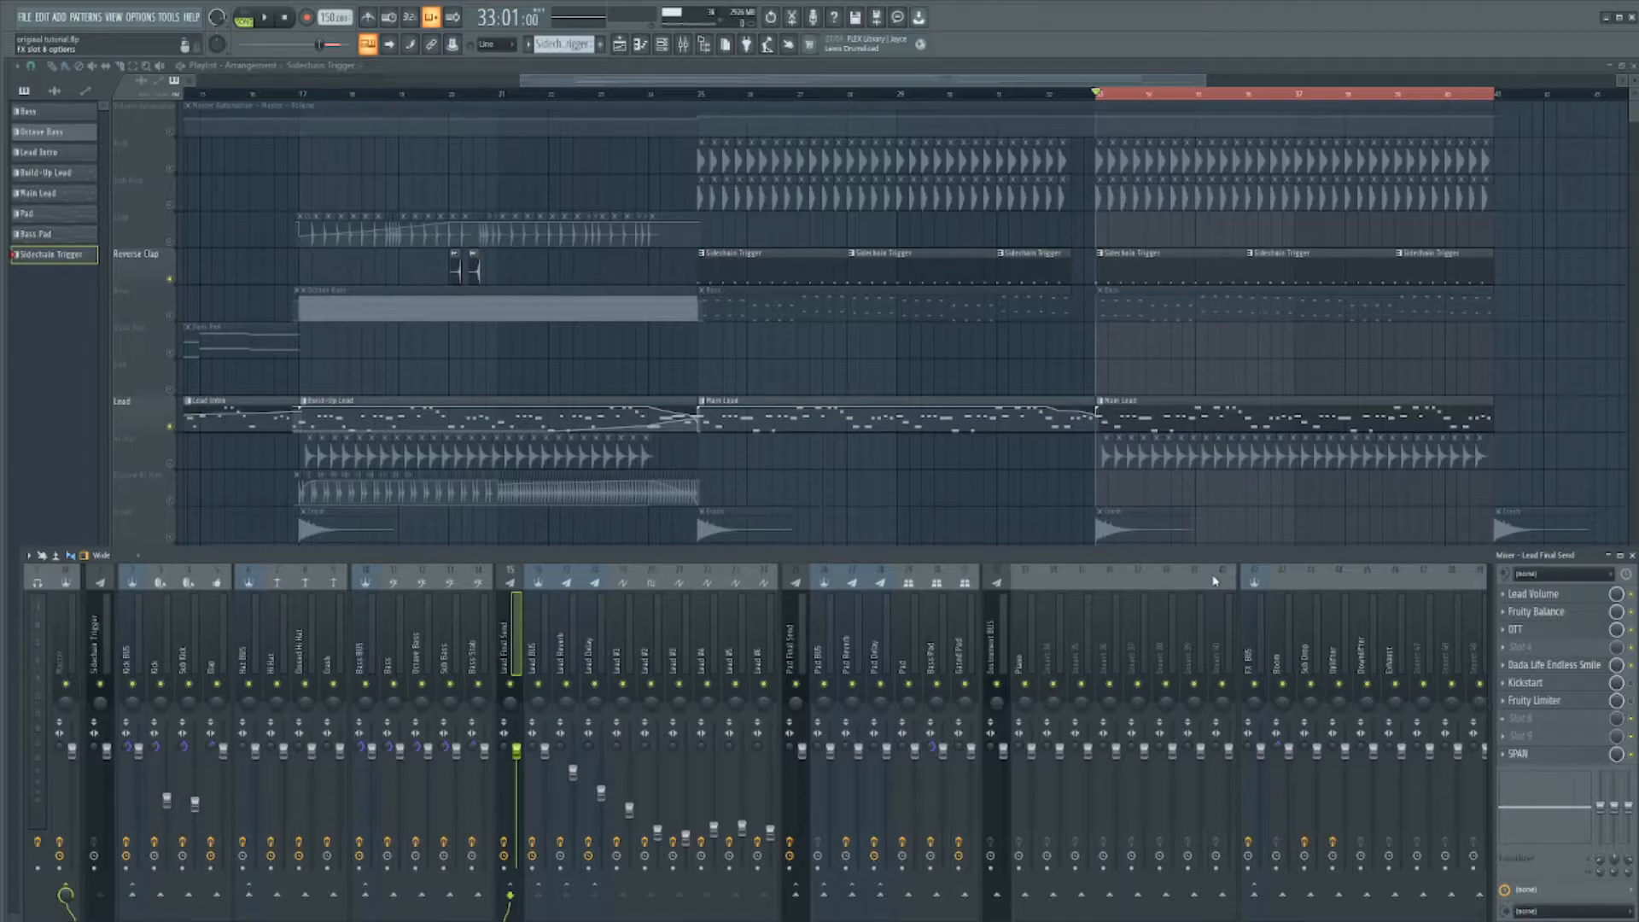
pyautogui.hotkey('ctrl', 's')
# Add a second Fruity Limiter in slot 8 of Lead Final Send, compare its limiter and compressor modes, and leave it in compressor mode
pyautogui.click(802, 154)
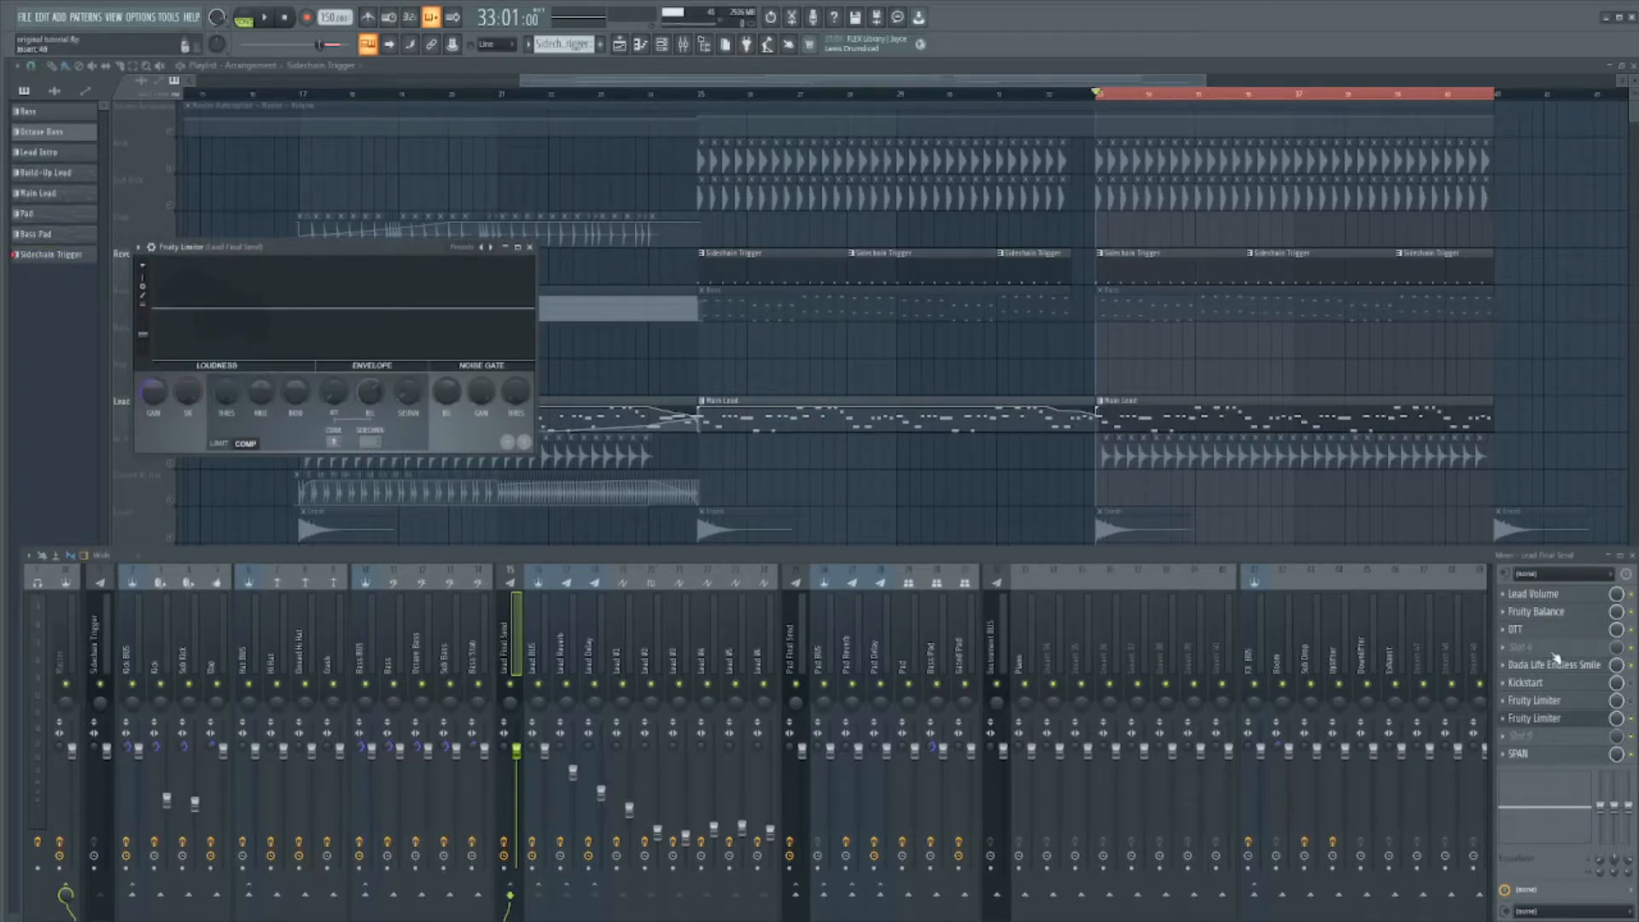
pyautogui.click(1567, 724)
pyautogui.click(1567, 723)
pyautogui.click(219, 443)
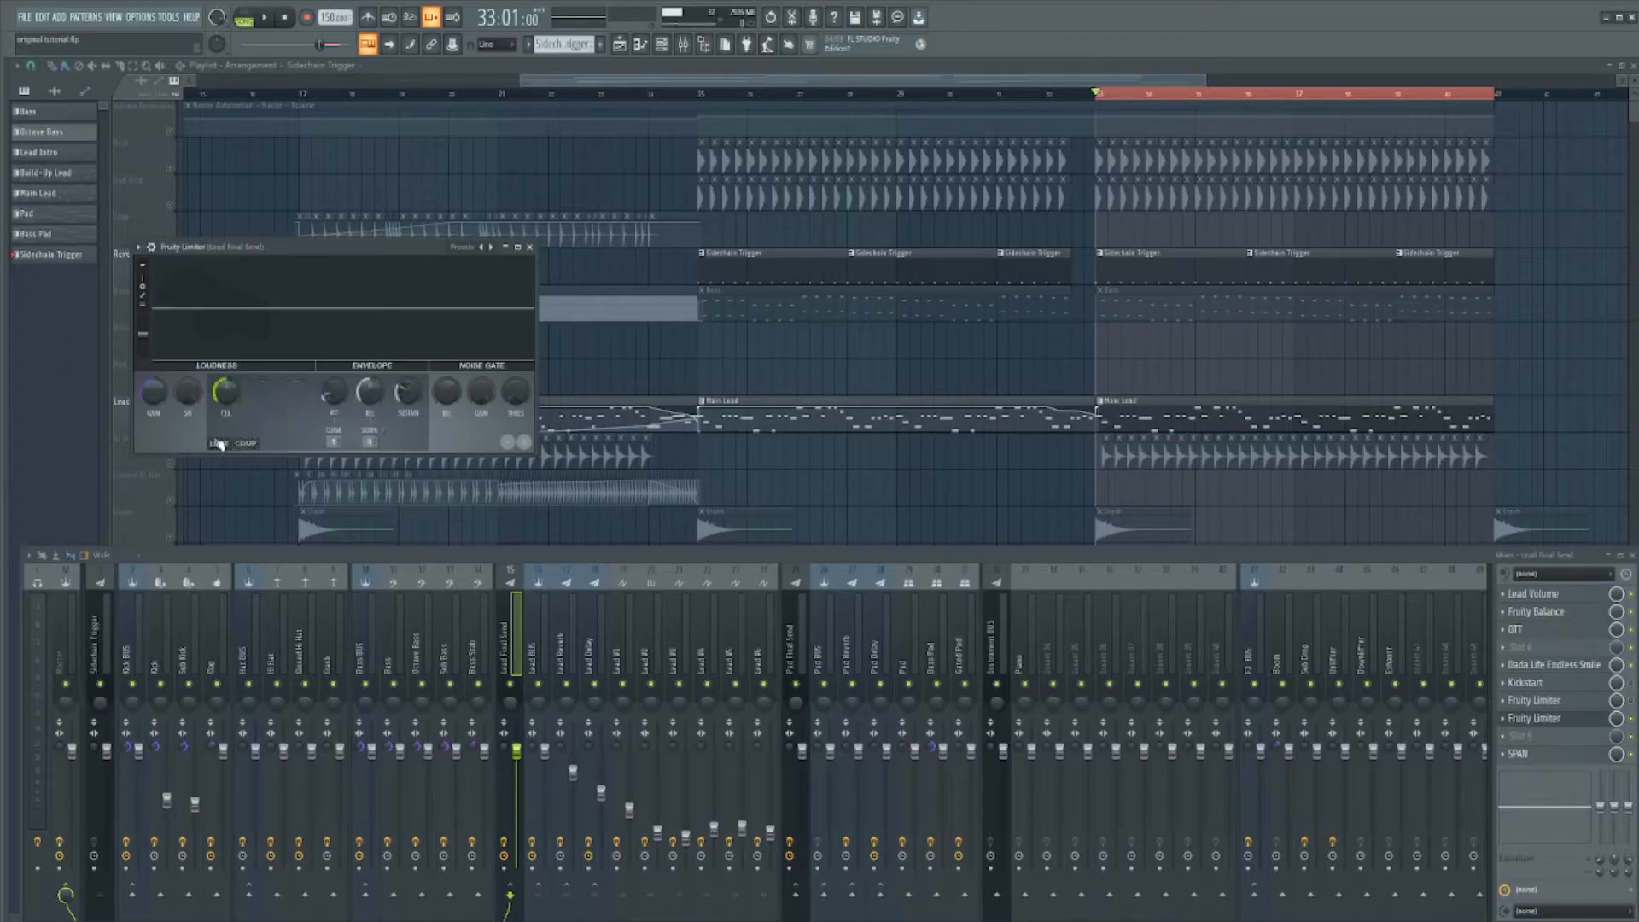
pyautogui.click(245, 443)
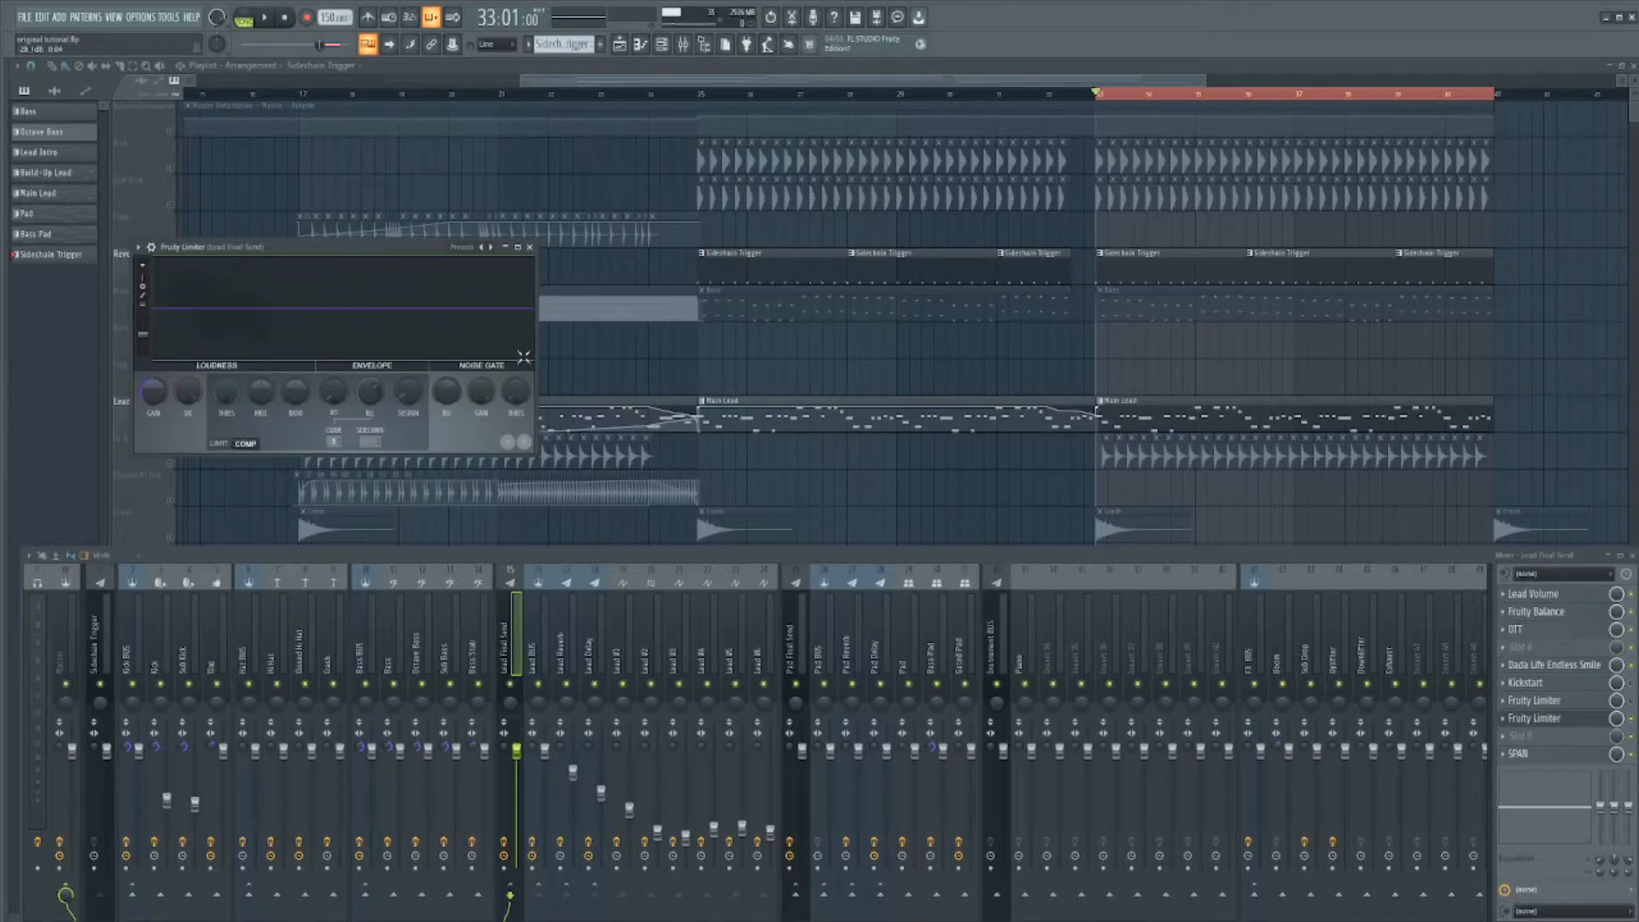
pyautogui.click(529, 247)
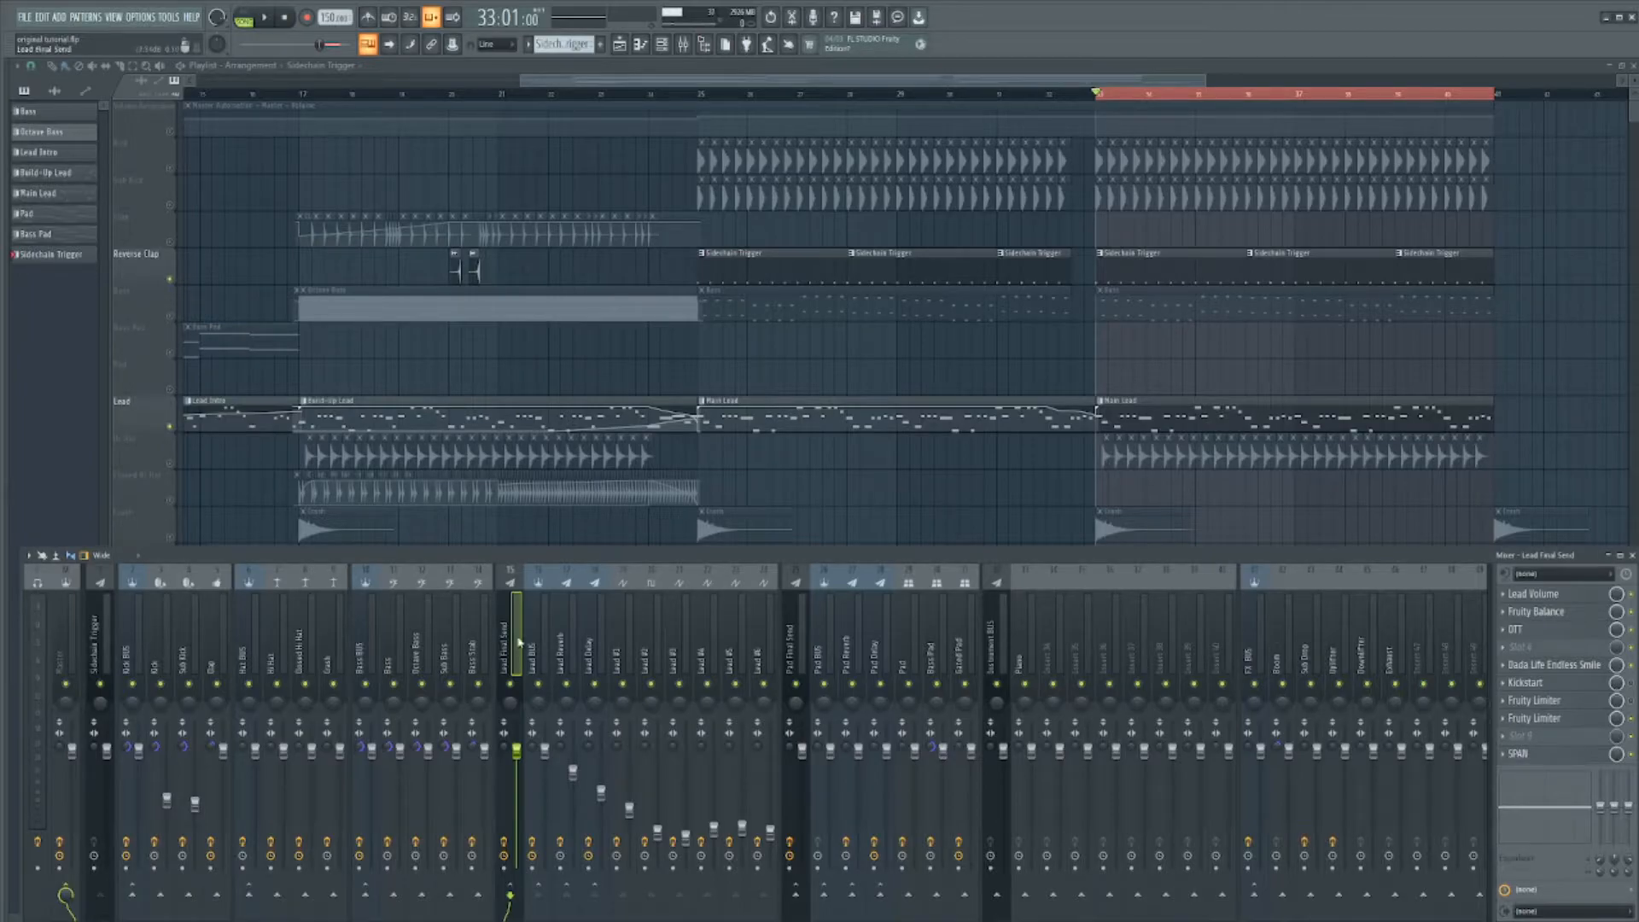
# Examine how the Sidechain Trigger mixer track is routed compared with Lead Final Send and an unused insert track
pyautogui.click(105, 641)
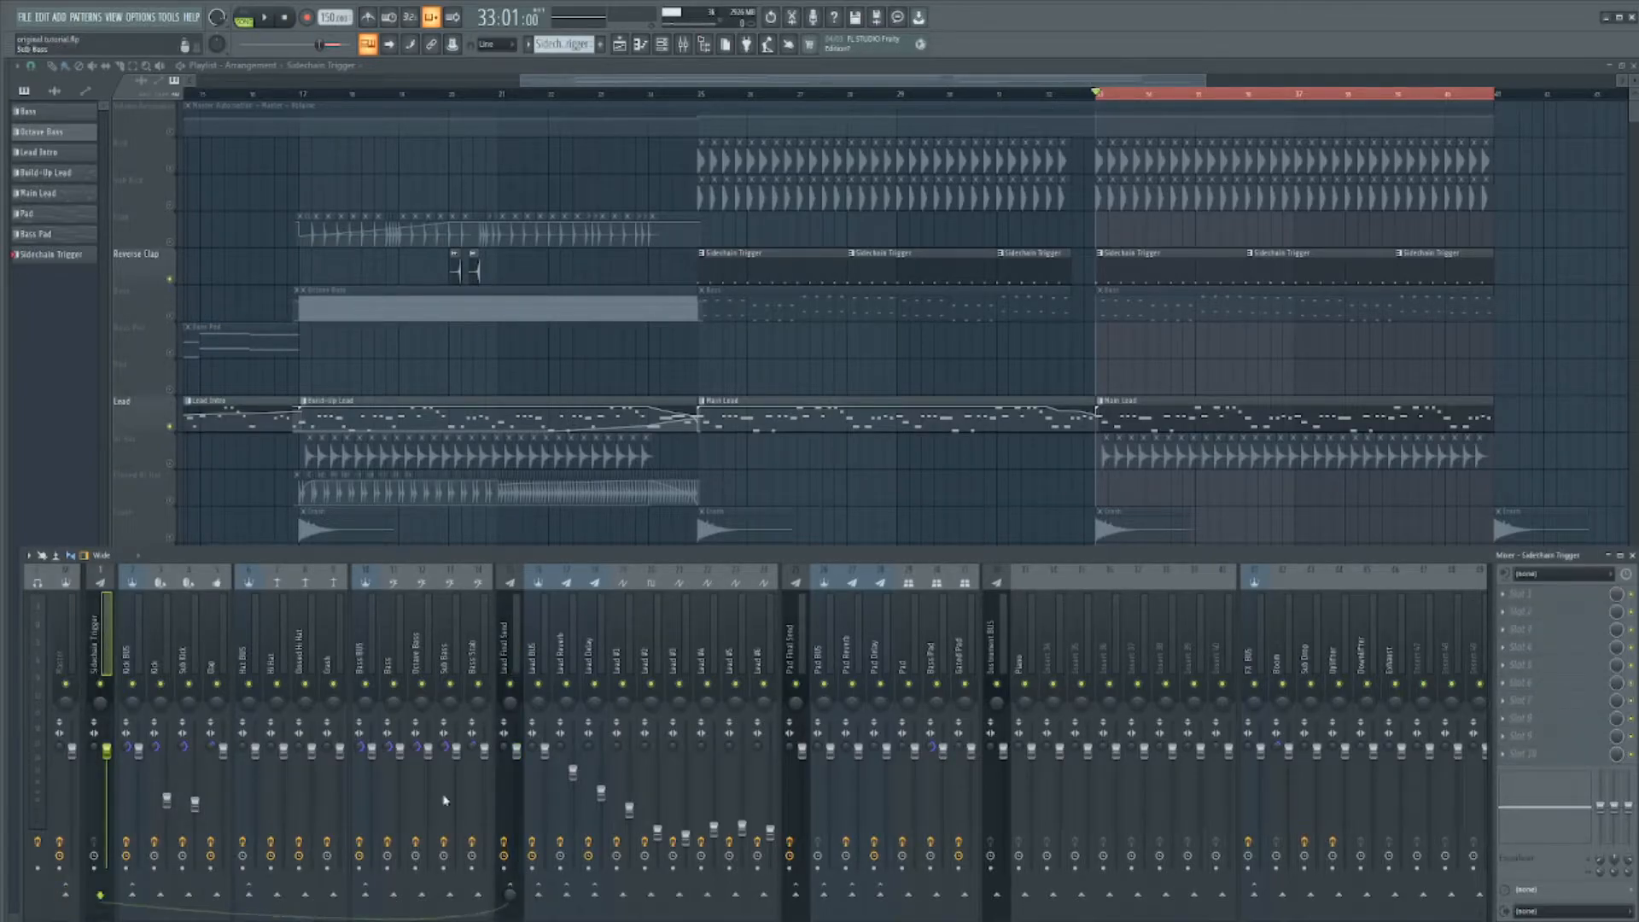
pyautogui.click(510, 653)
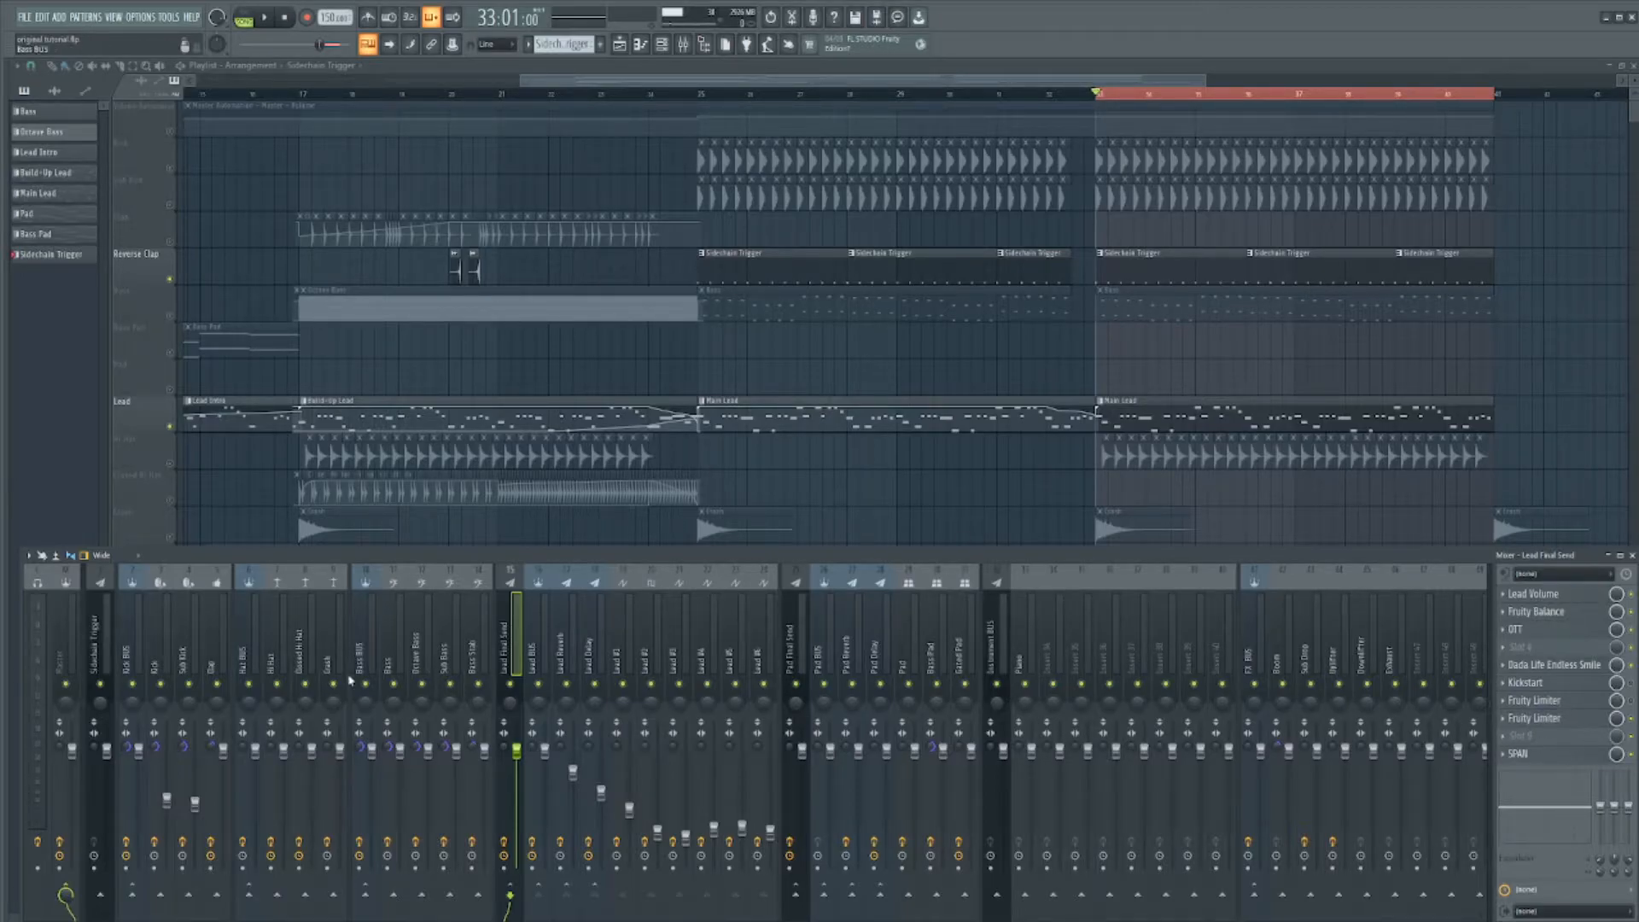
pyautogui.click(94, 637)
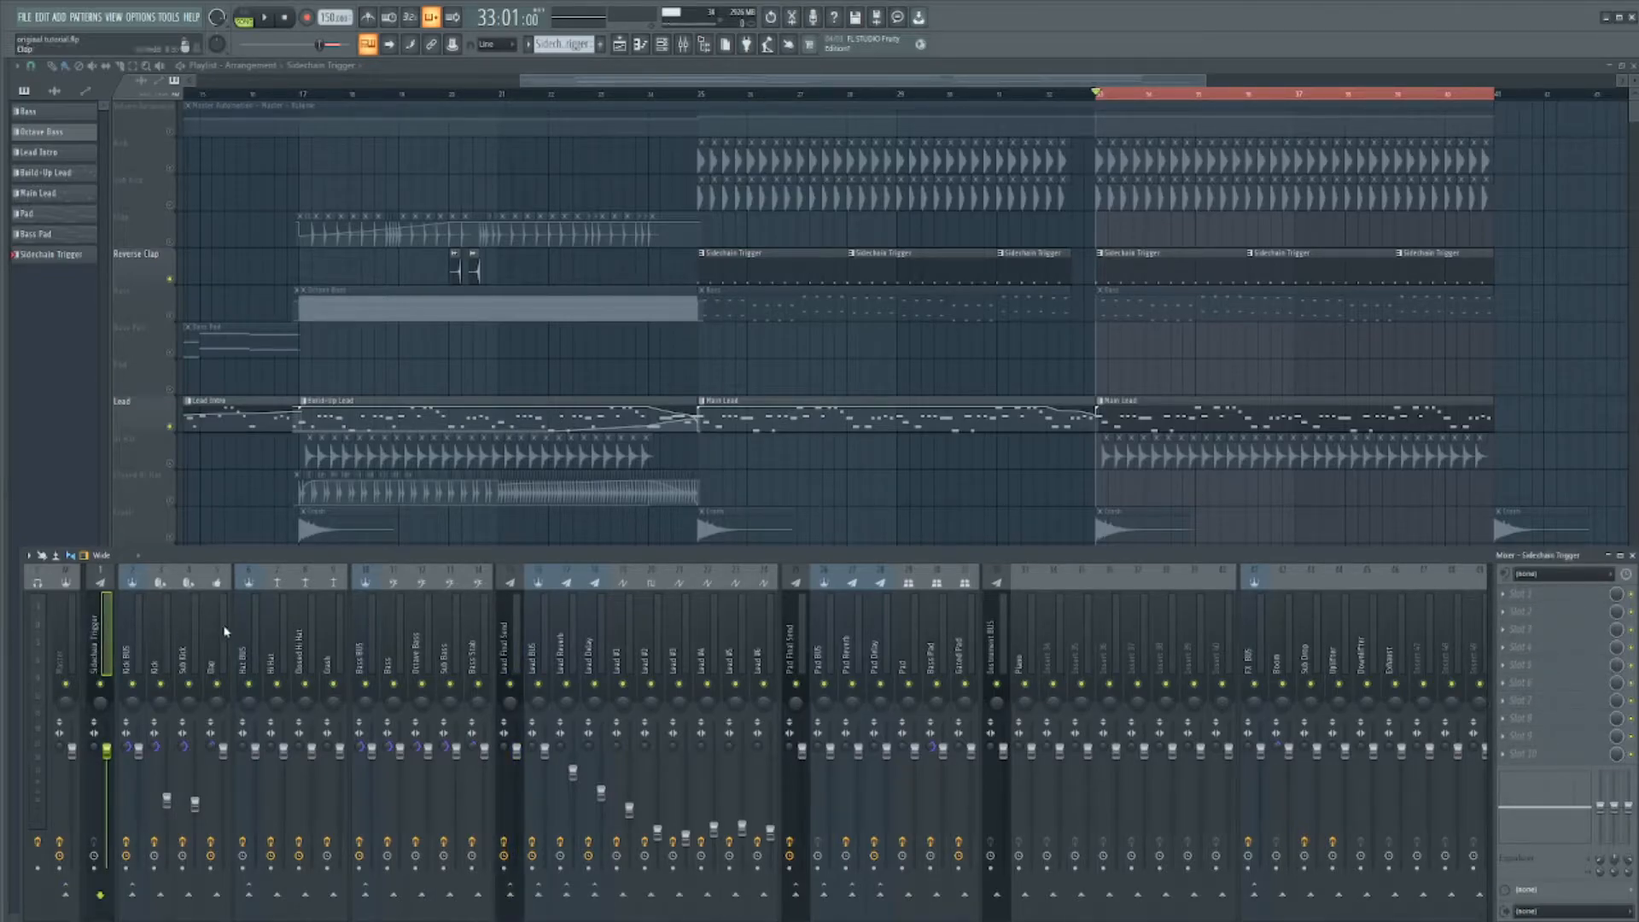
pyautogui.click(1052, 642)
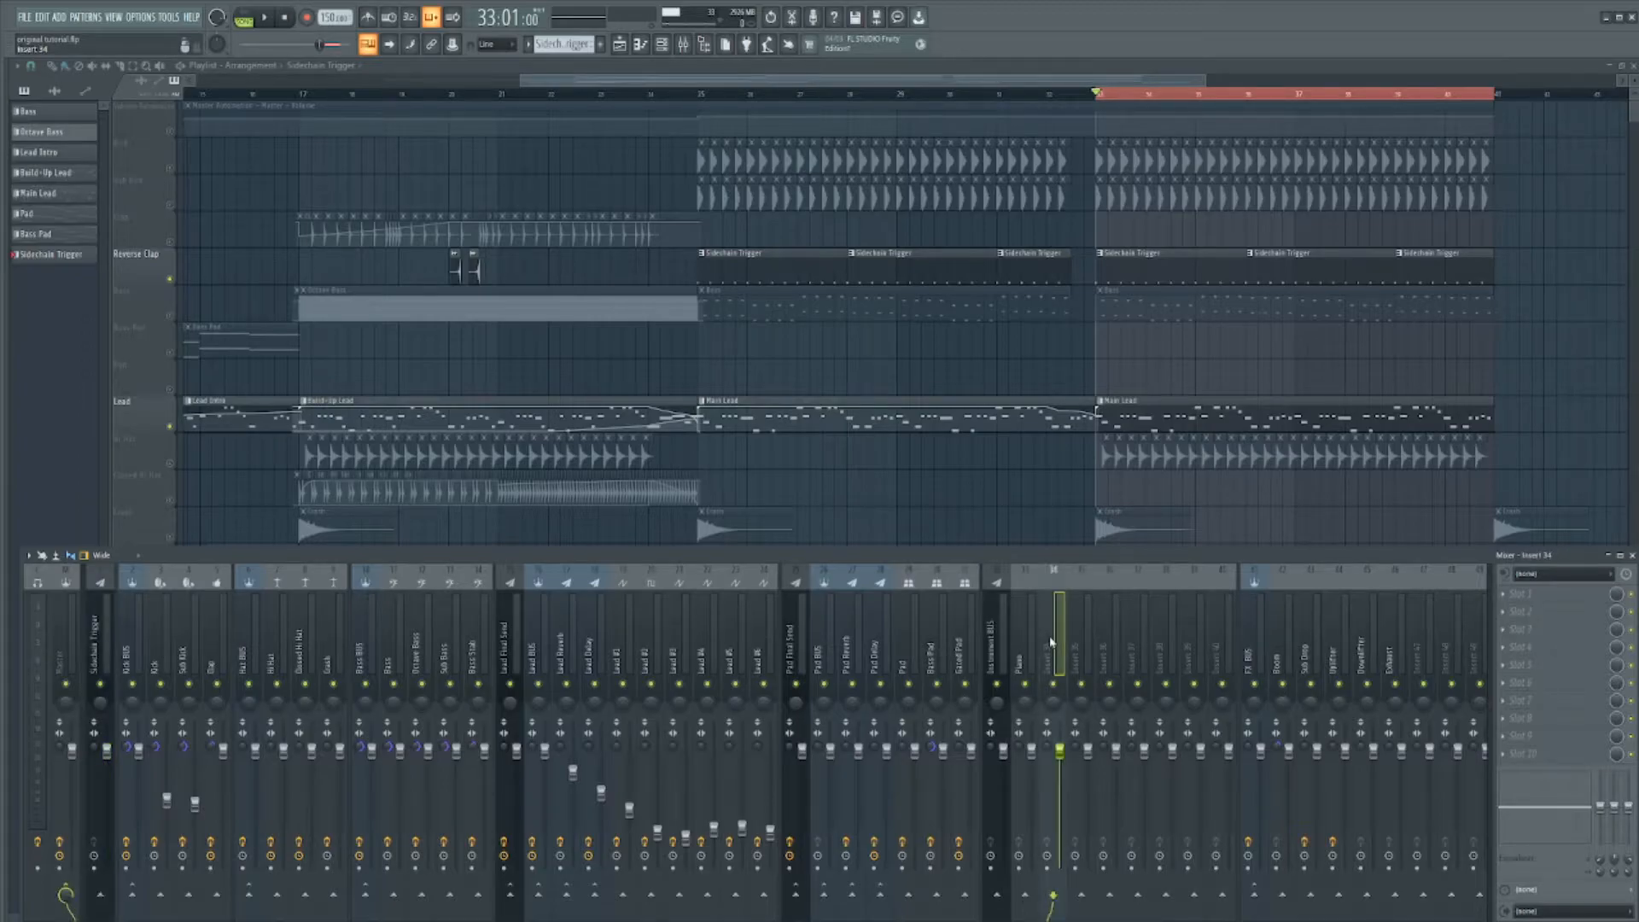
pyautogui.click(94, 649)
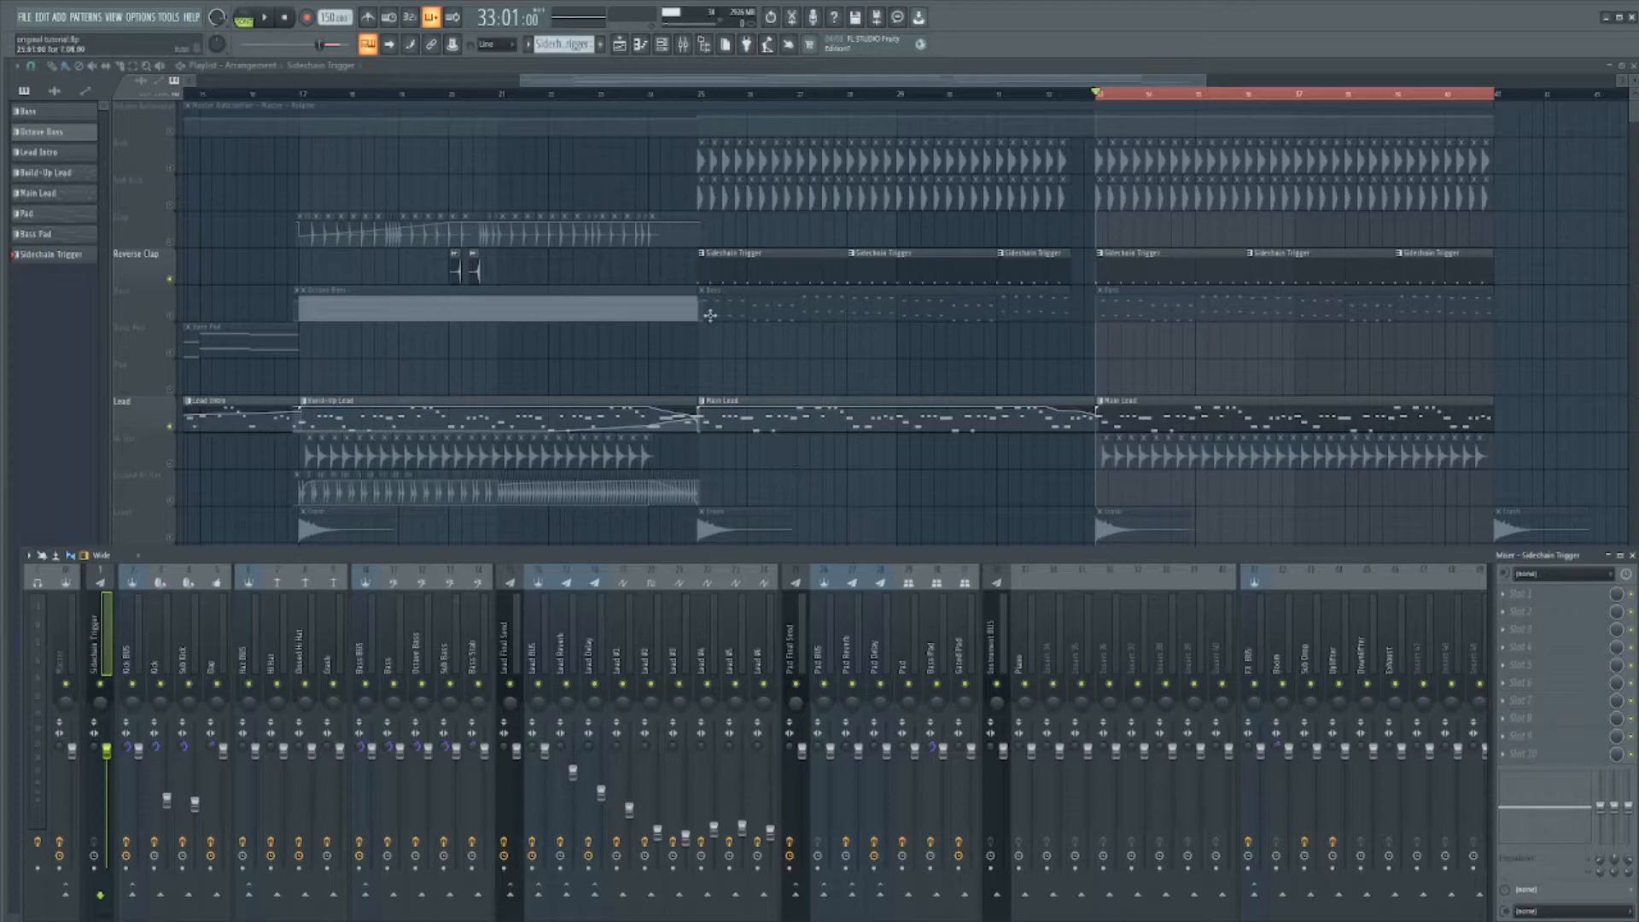
# Inspect the Sidechain Trigger channel's sampler settings alongside its mixer track, and close the sampler window
pyautogui.press('F9')
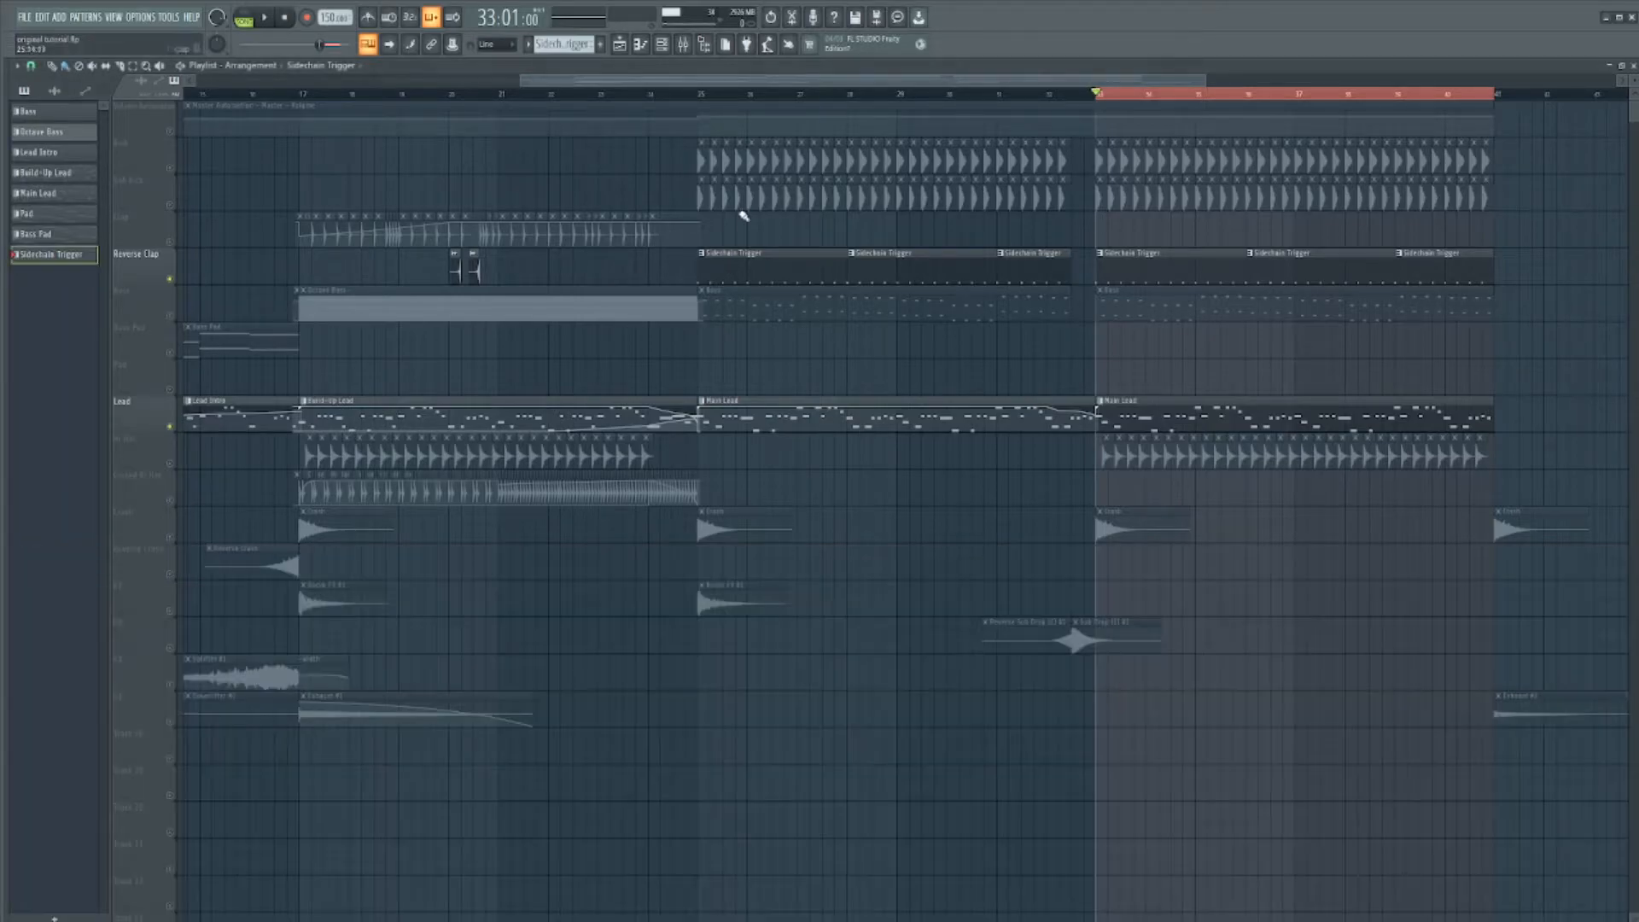
pyautogui.click(662, 44)
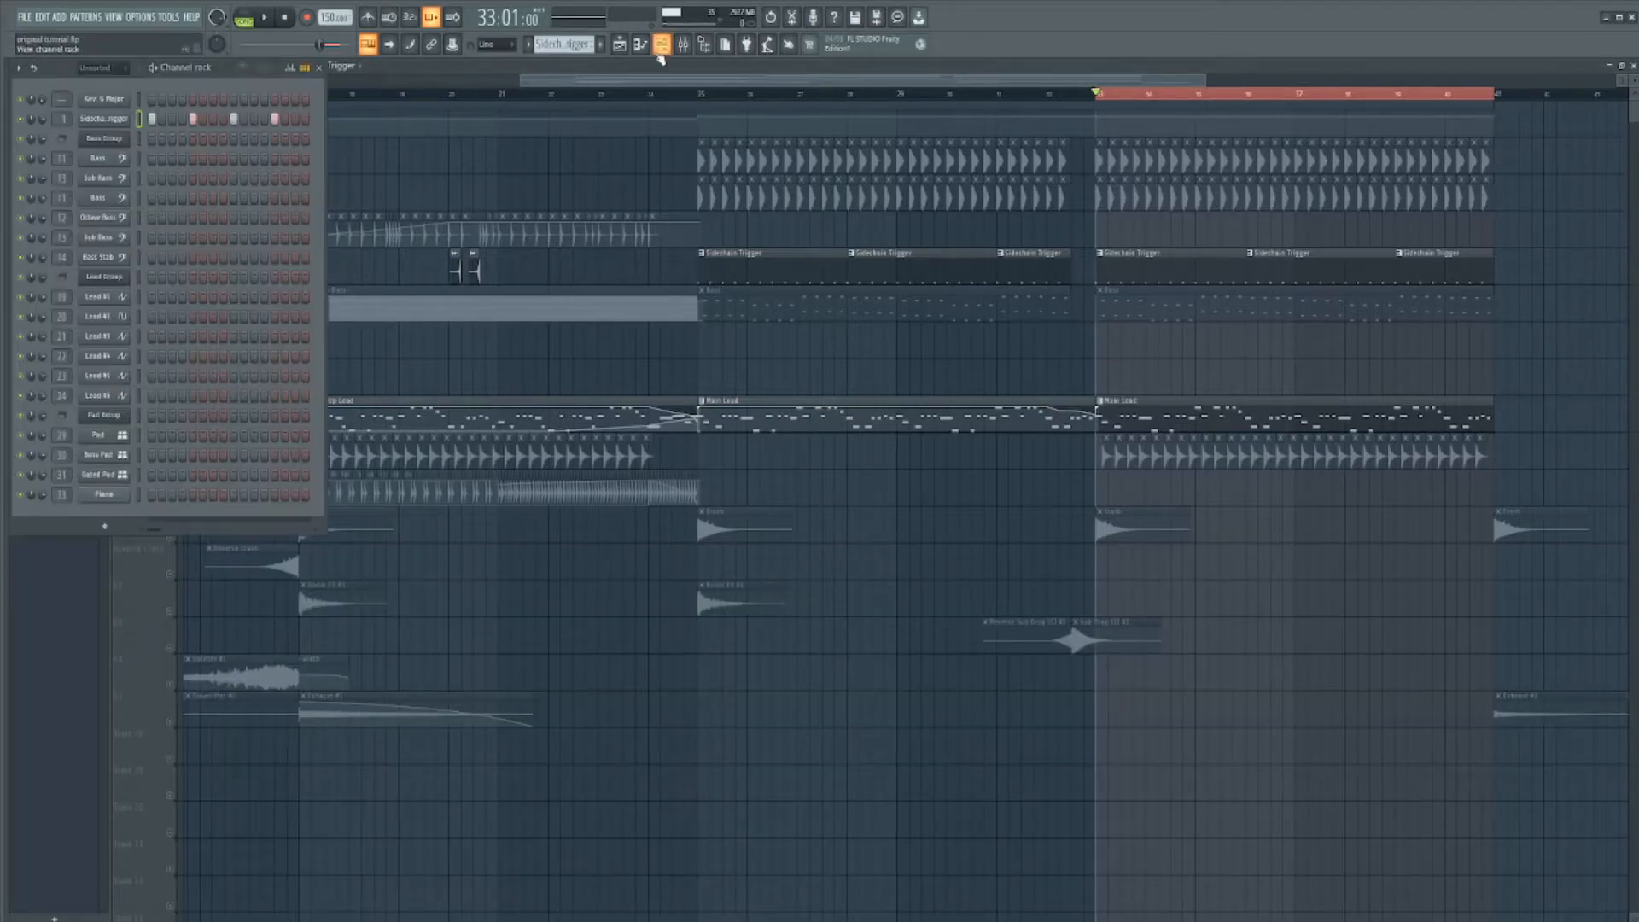
pyautogui.click(101, 120)
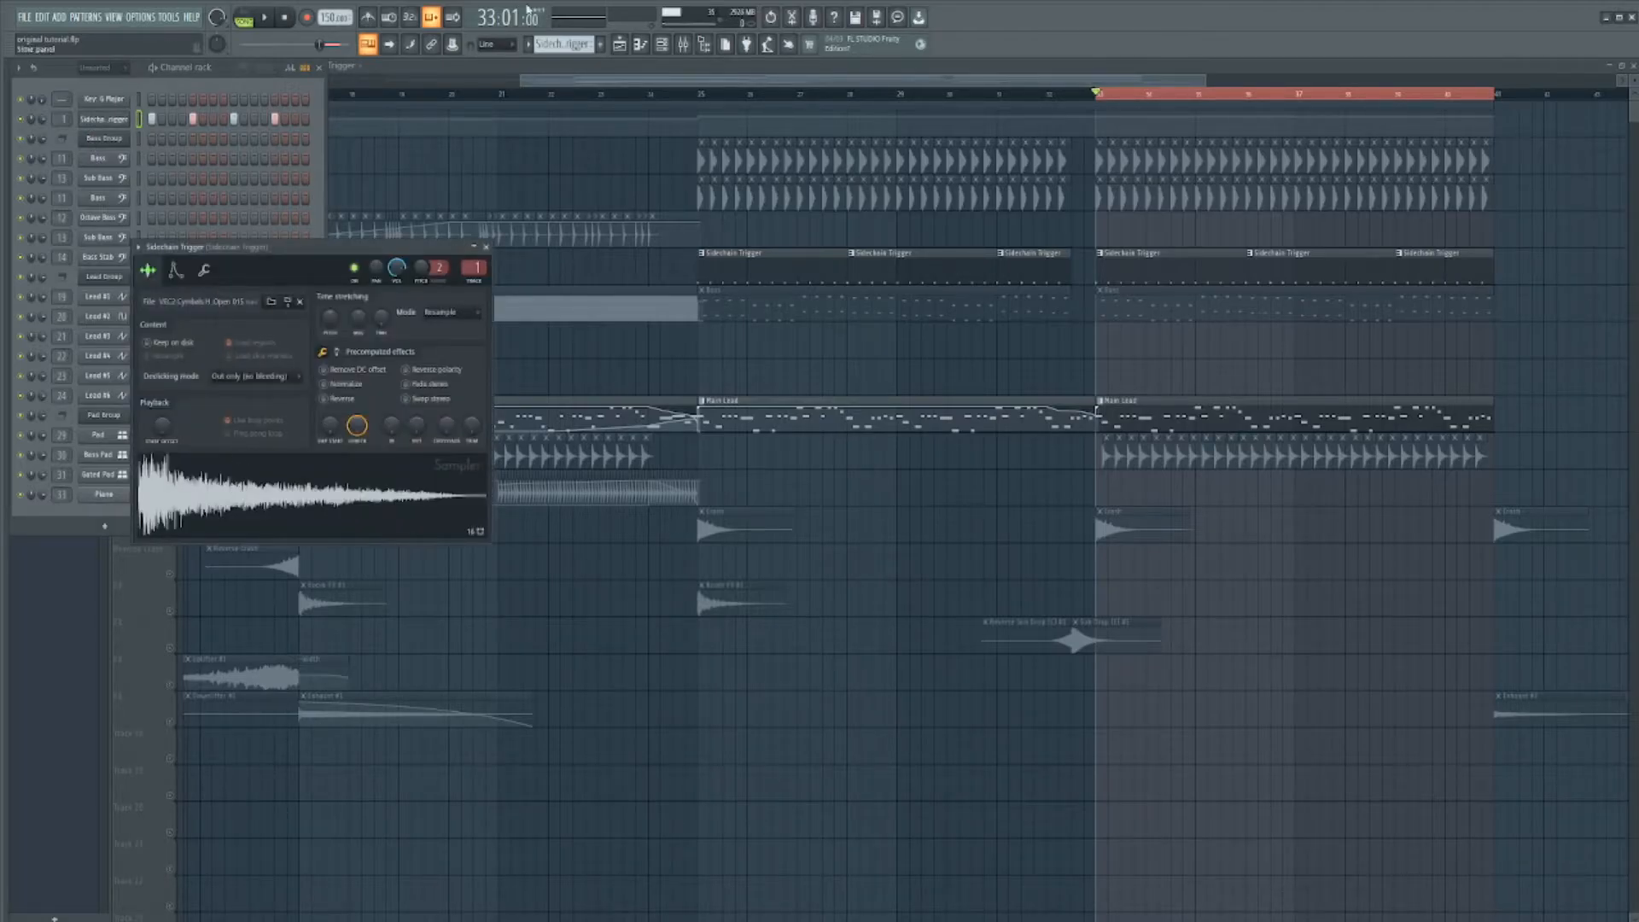
pyautogui.click(683, 44)
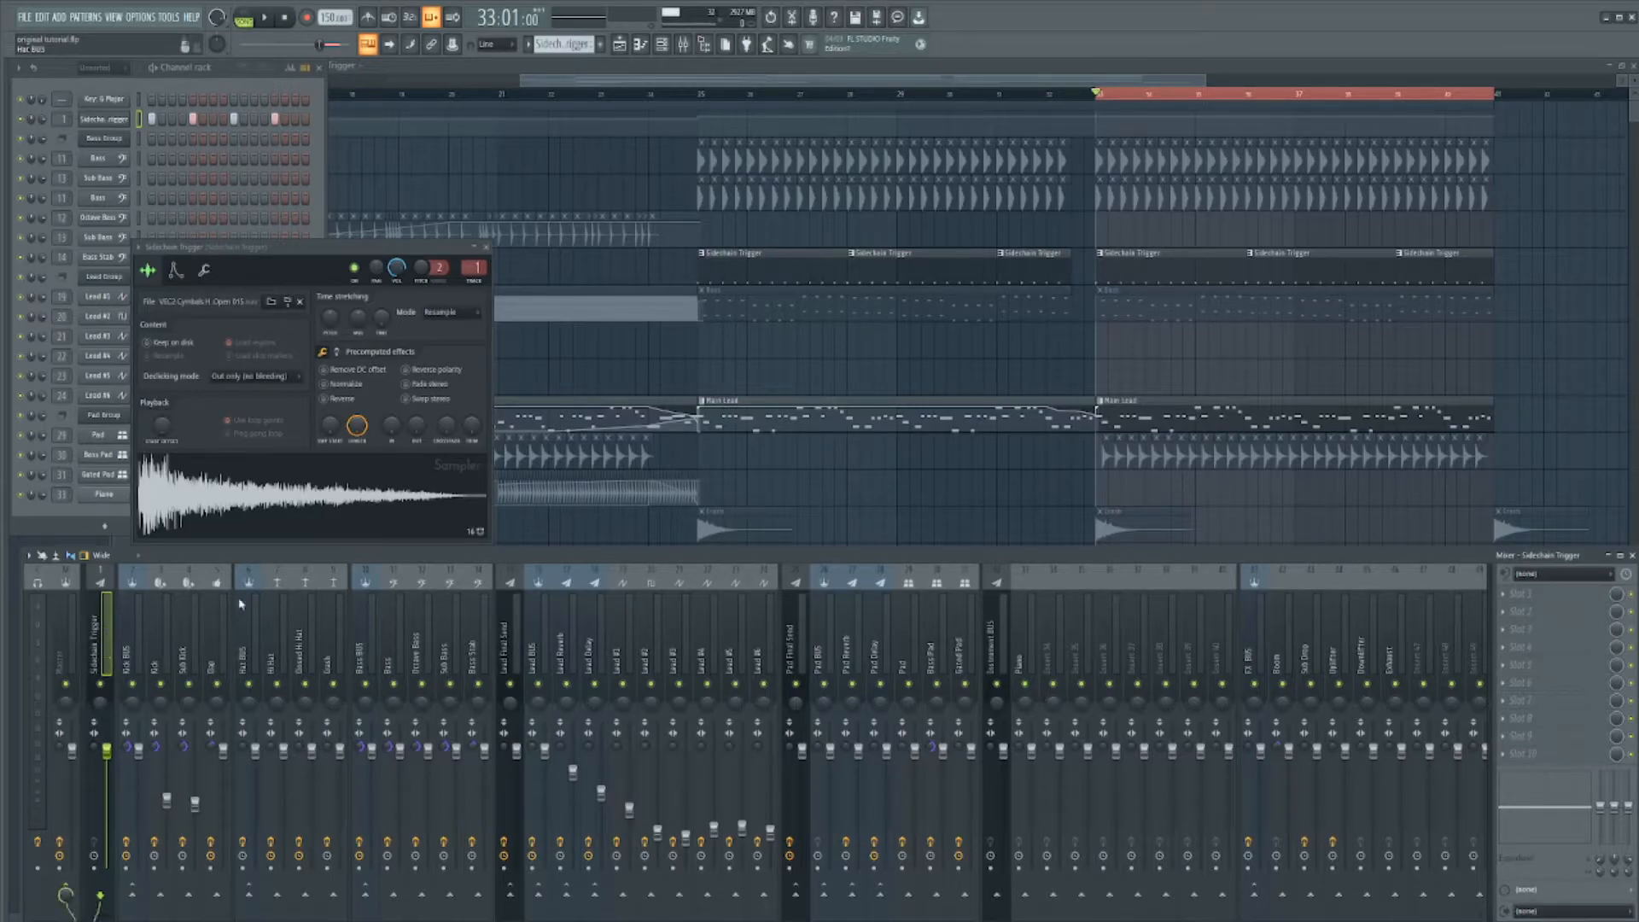
pyautogui.click(306, 488)
pyautogui.moveTo(267, 249); pyautogui.dragTo(583, 153)
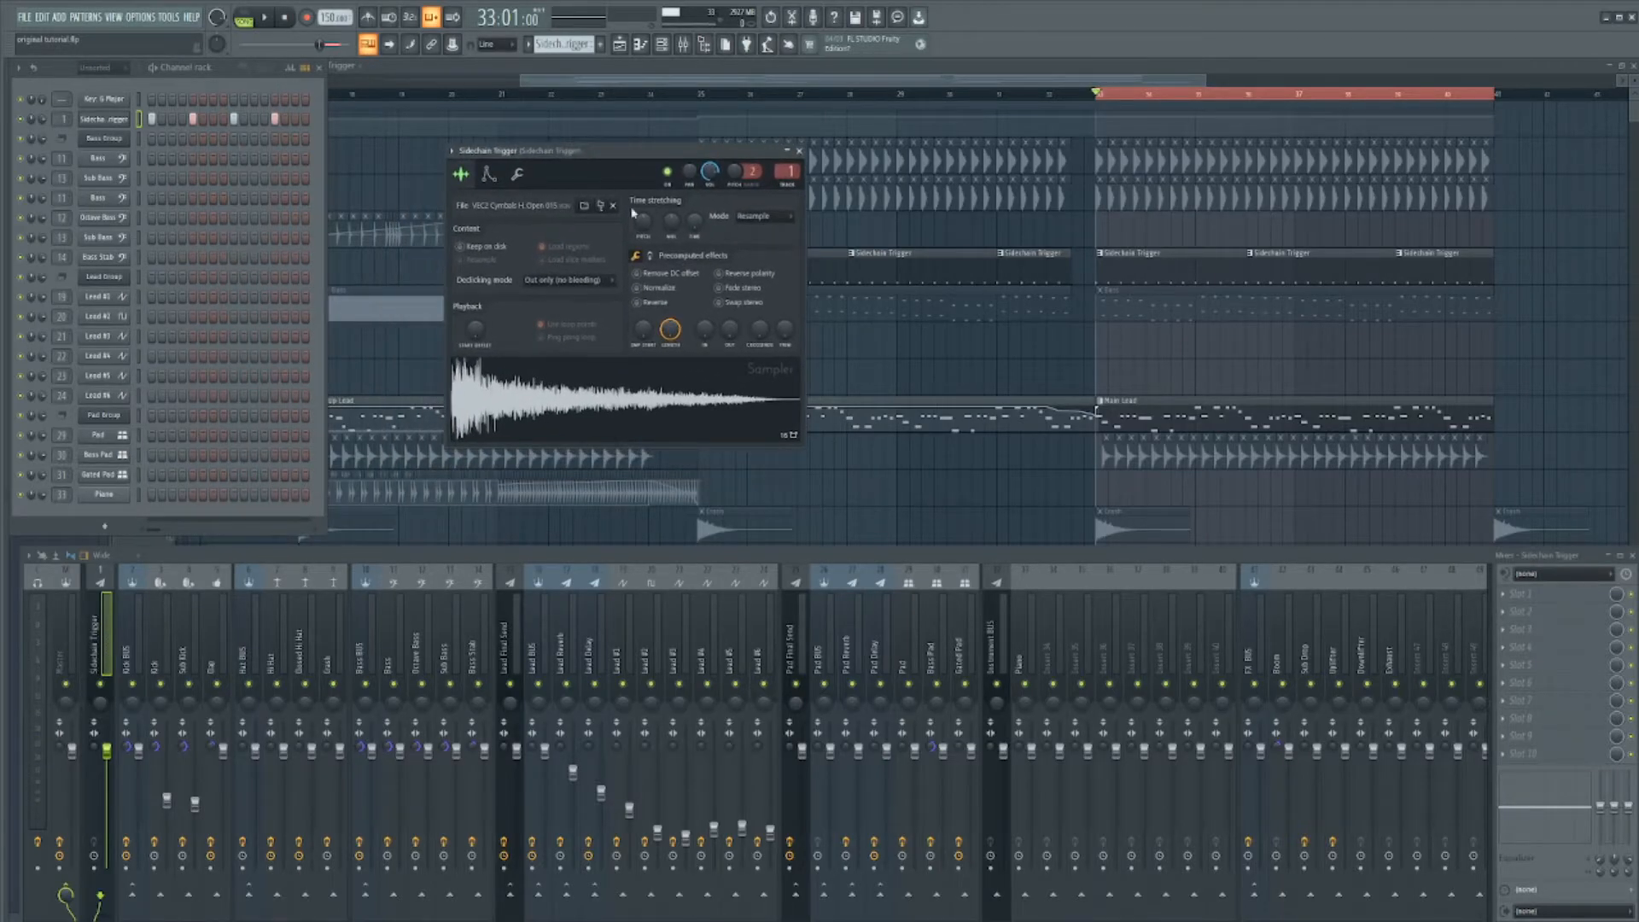
pyautogui.click(799, 150)
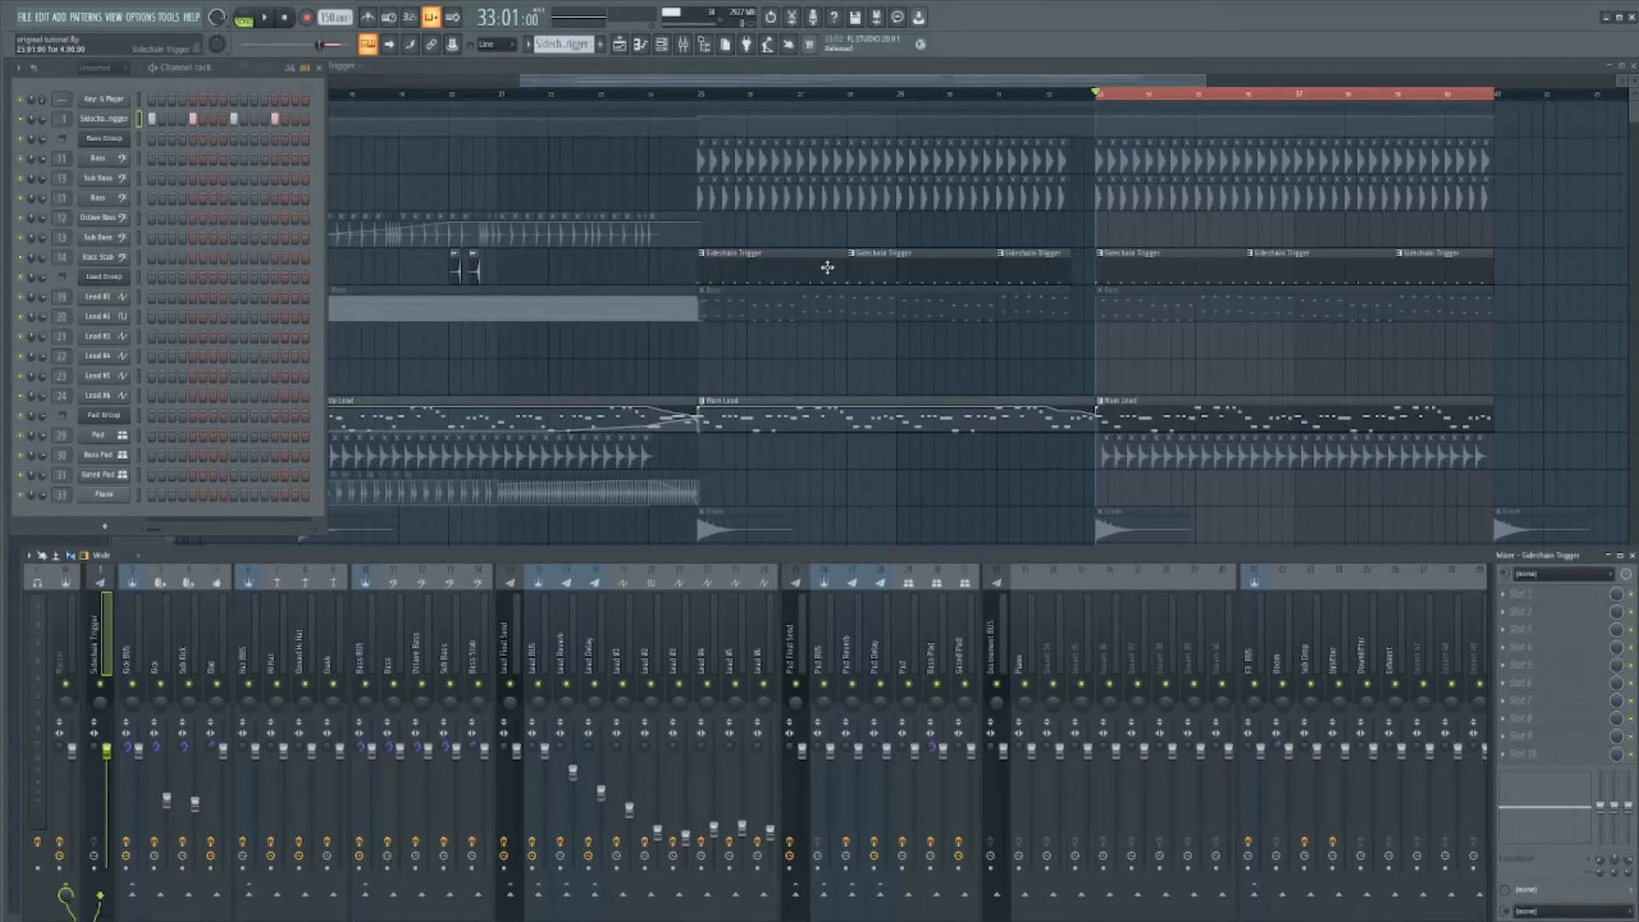
# Check the target mixer track assigned in the Sidechain Trigger channel's settings, and close them
pyautogui.click(104, 119)
pyautogui.click(109, 123)
pyautogui.click(777, 274)
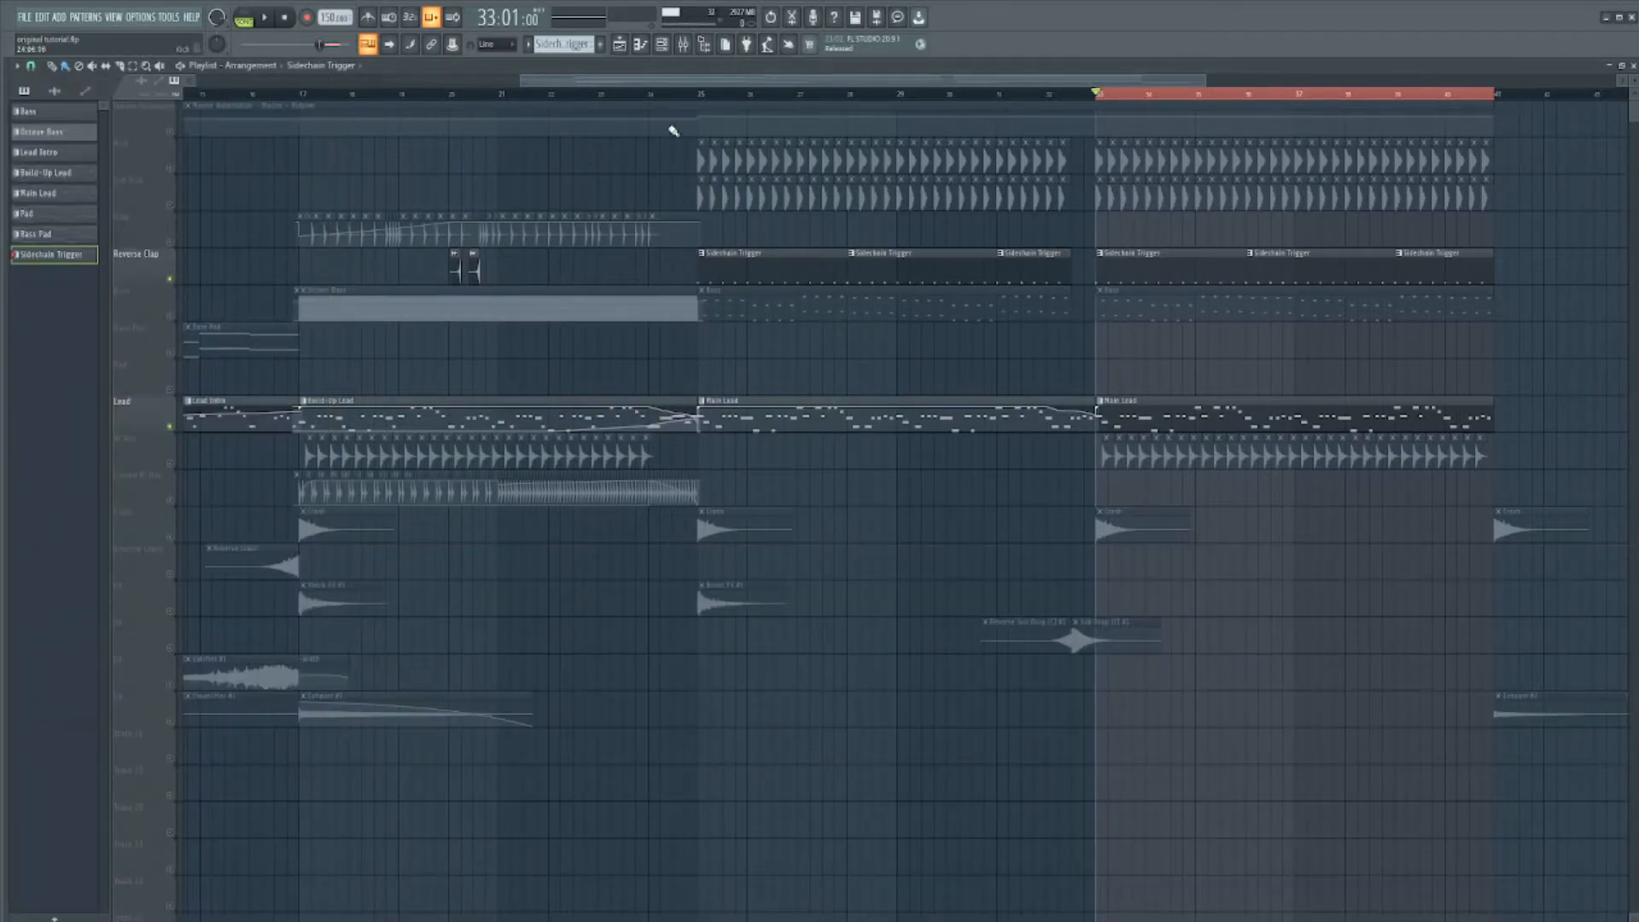
pyautogui.click(662, 44)
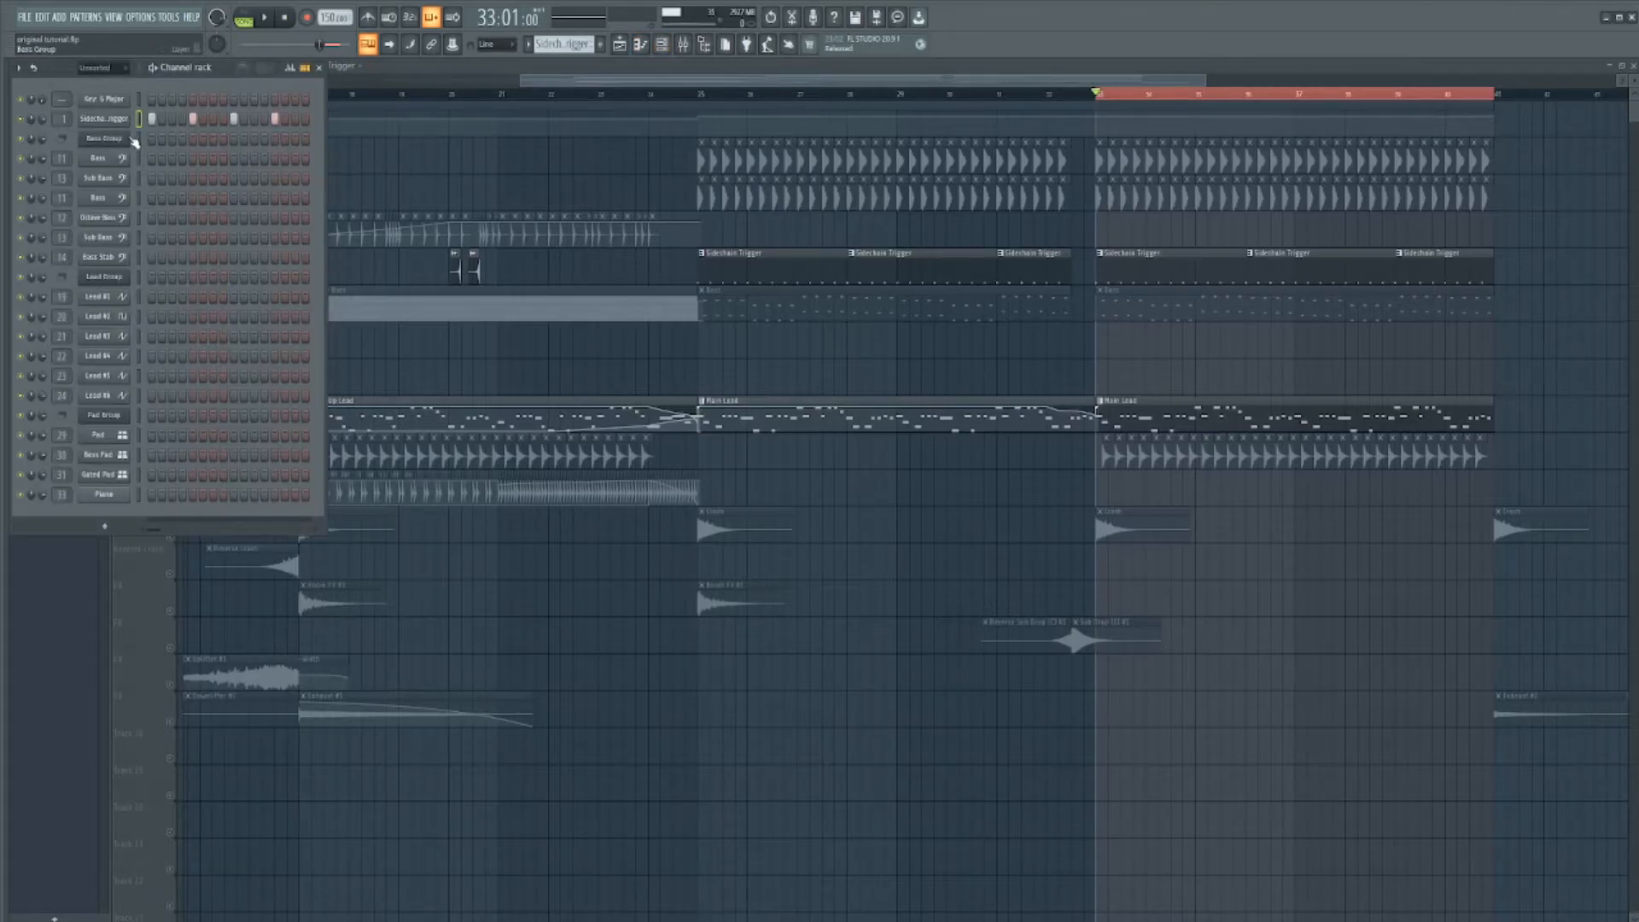
pyautogui.click(109, 119)
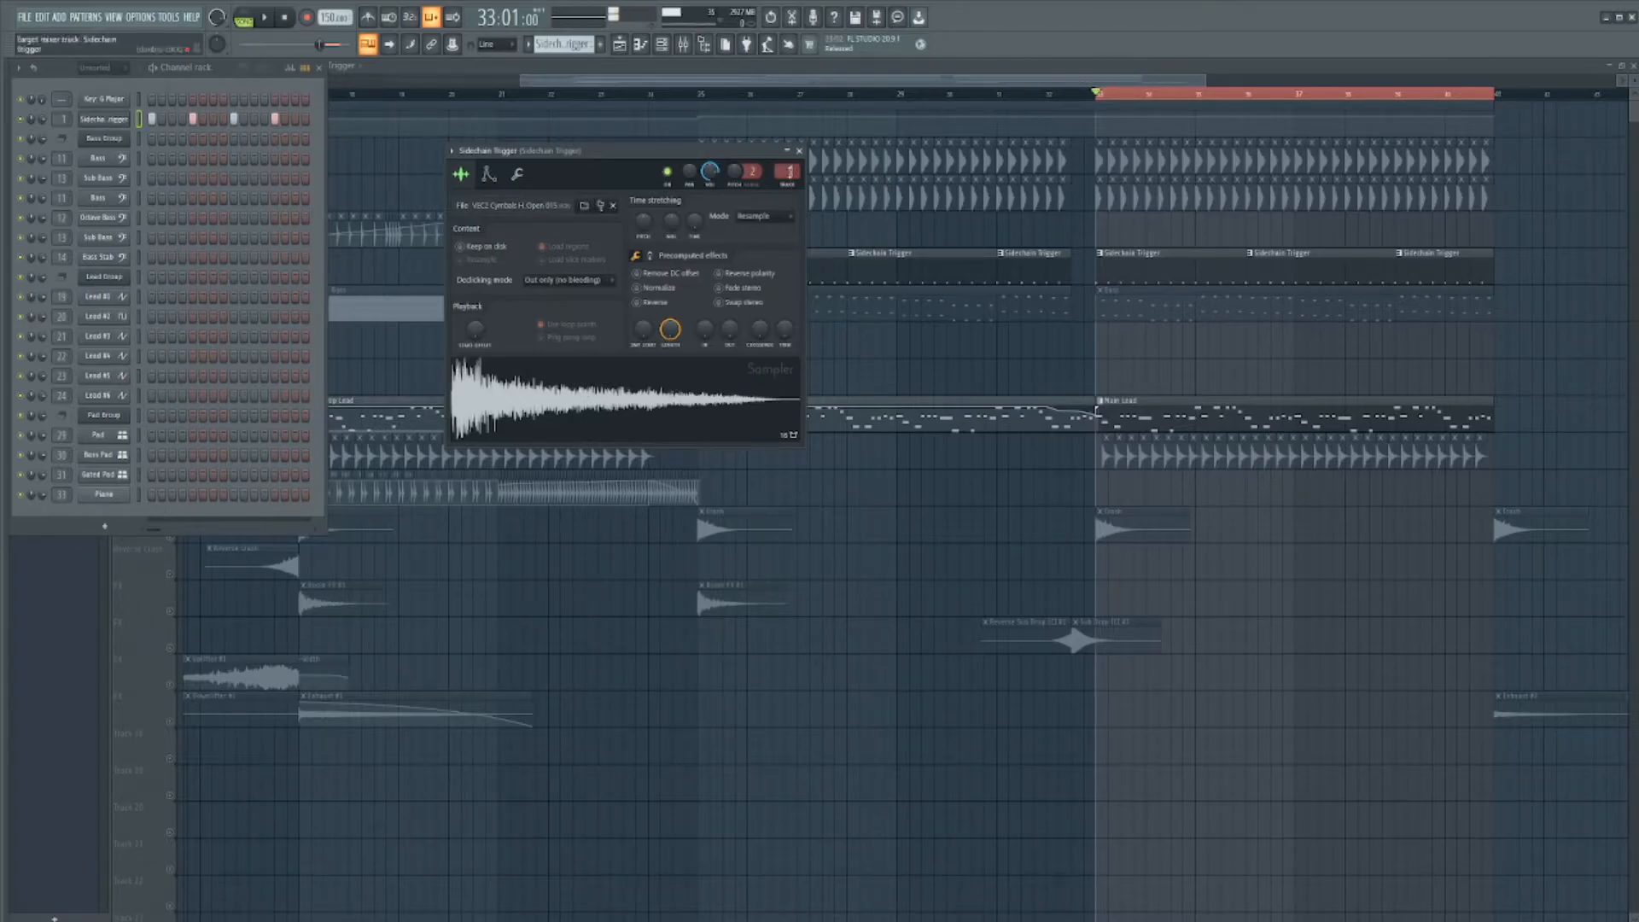
pyautogui.click(800, 150)
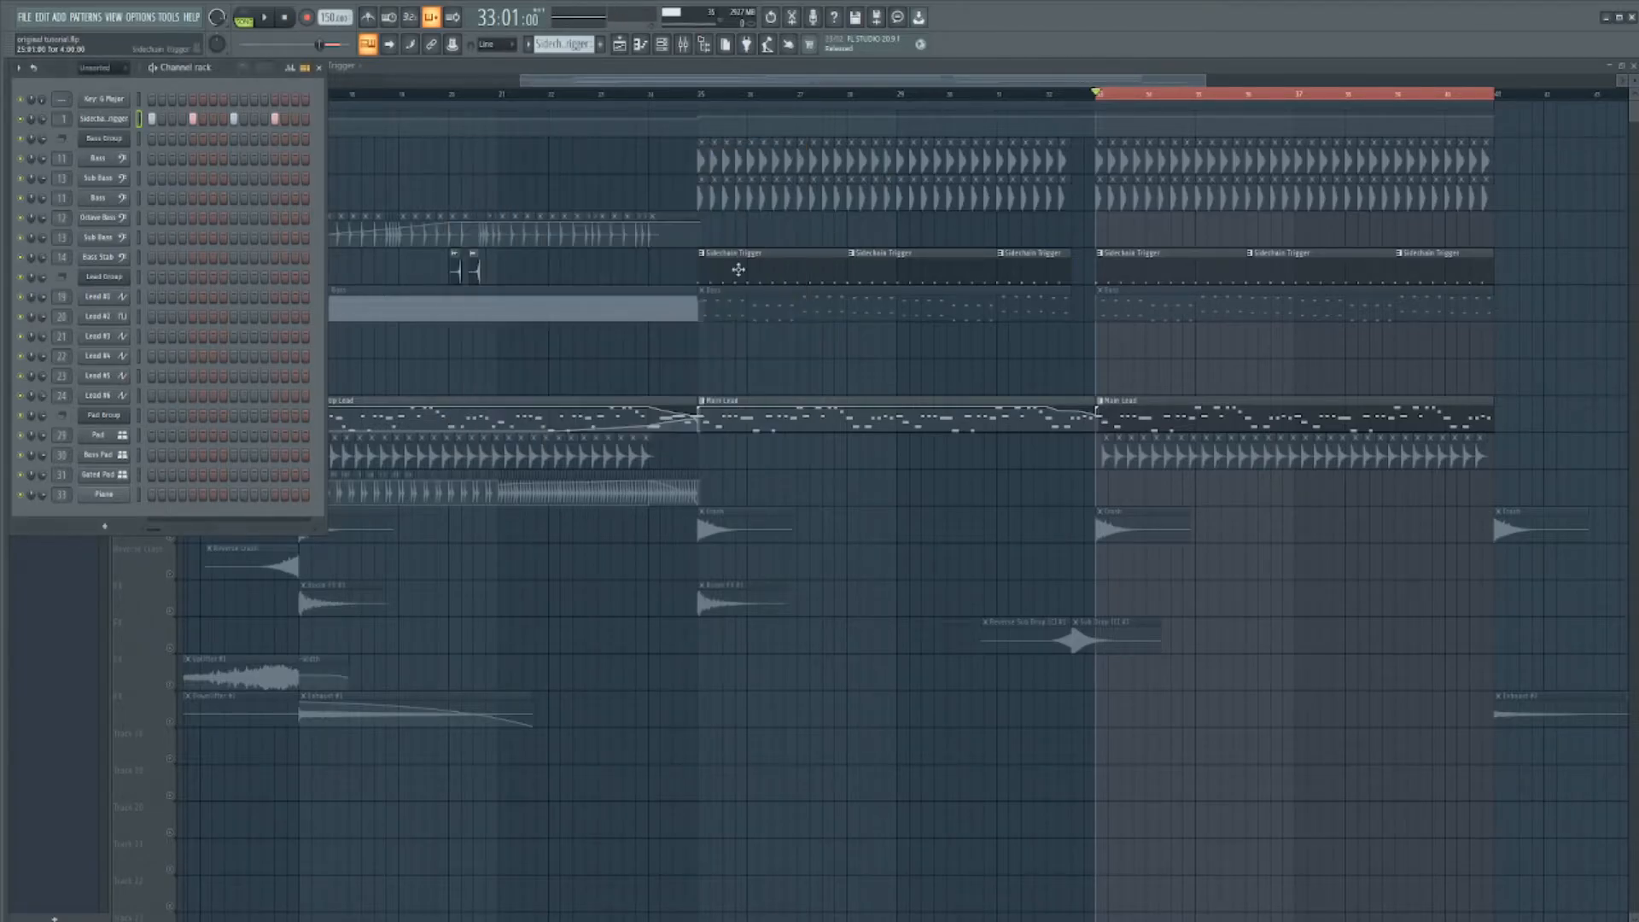
# Select all the notes of the Sidechain Trigger channel in the piano roll, and return to the channel rack
pyautogui.rightClick(110, 120)
pyautogui.click(156, 126)
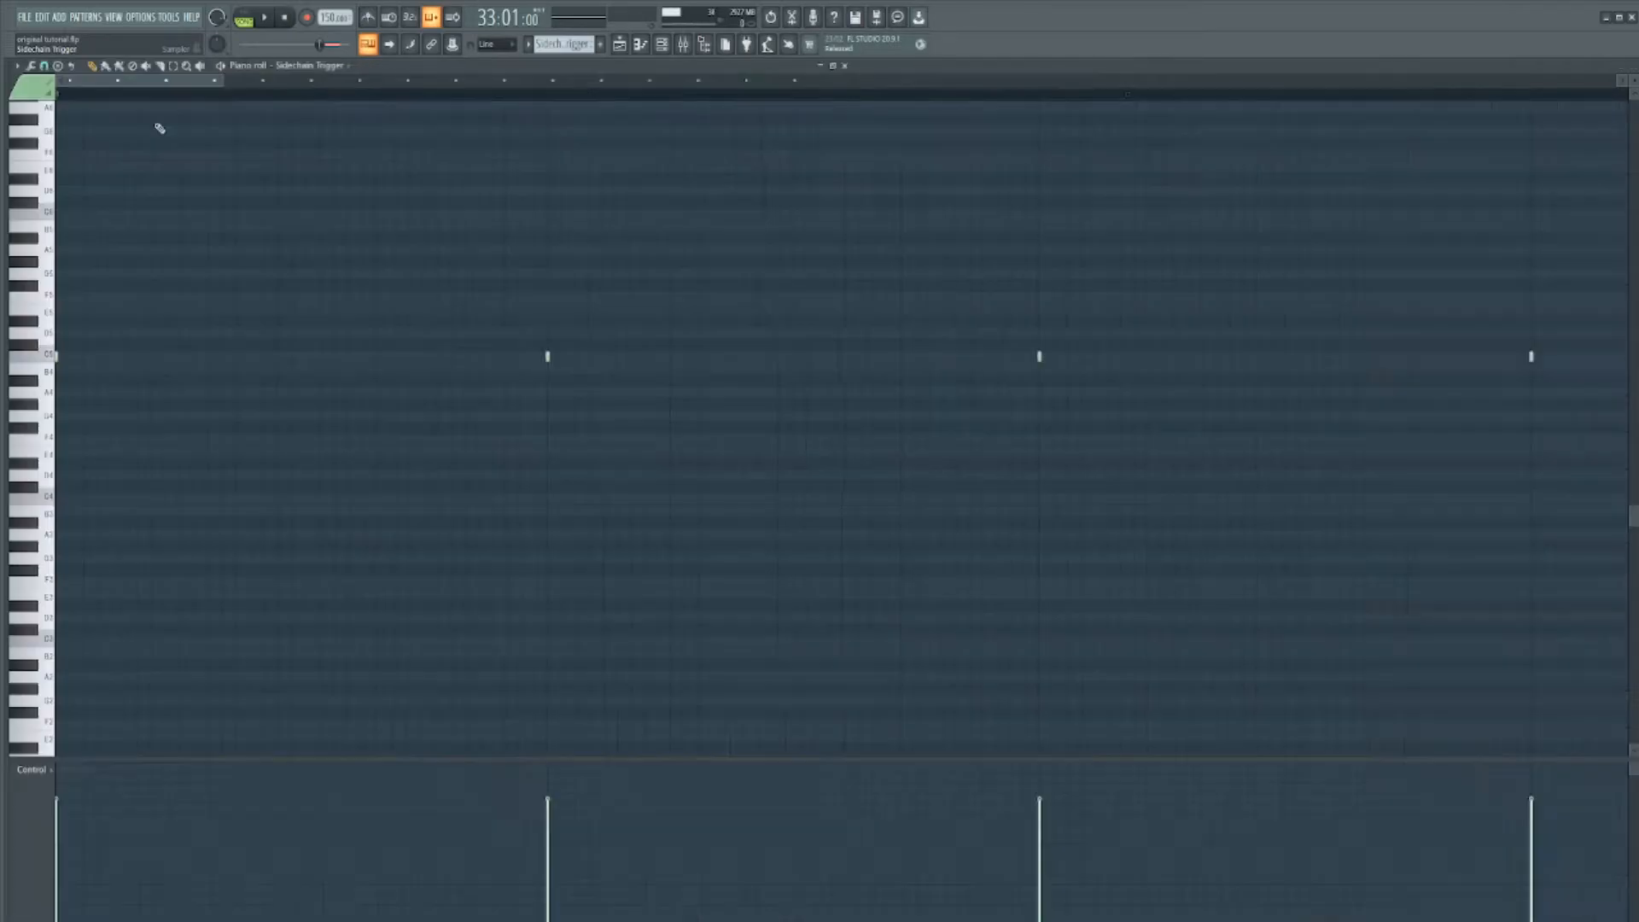
pyautogui.scroll(-5, 815, 386)
pyautogui.moveTo(1078, 499); pyautogui.dragTo(43, 174)
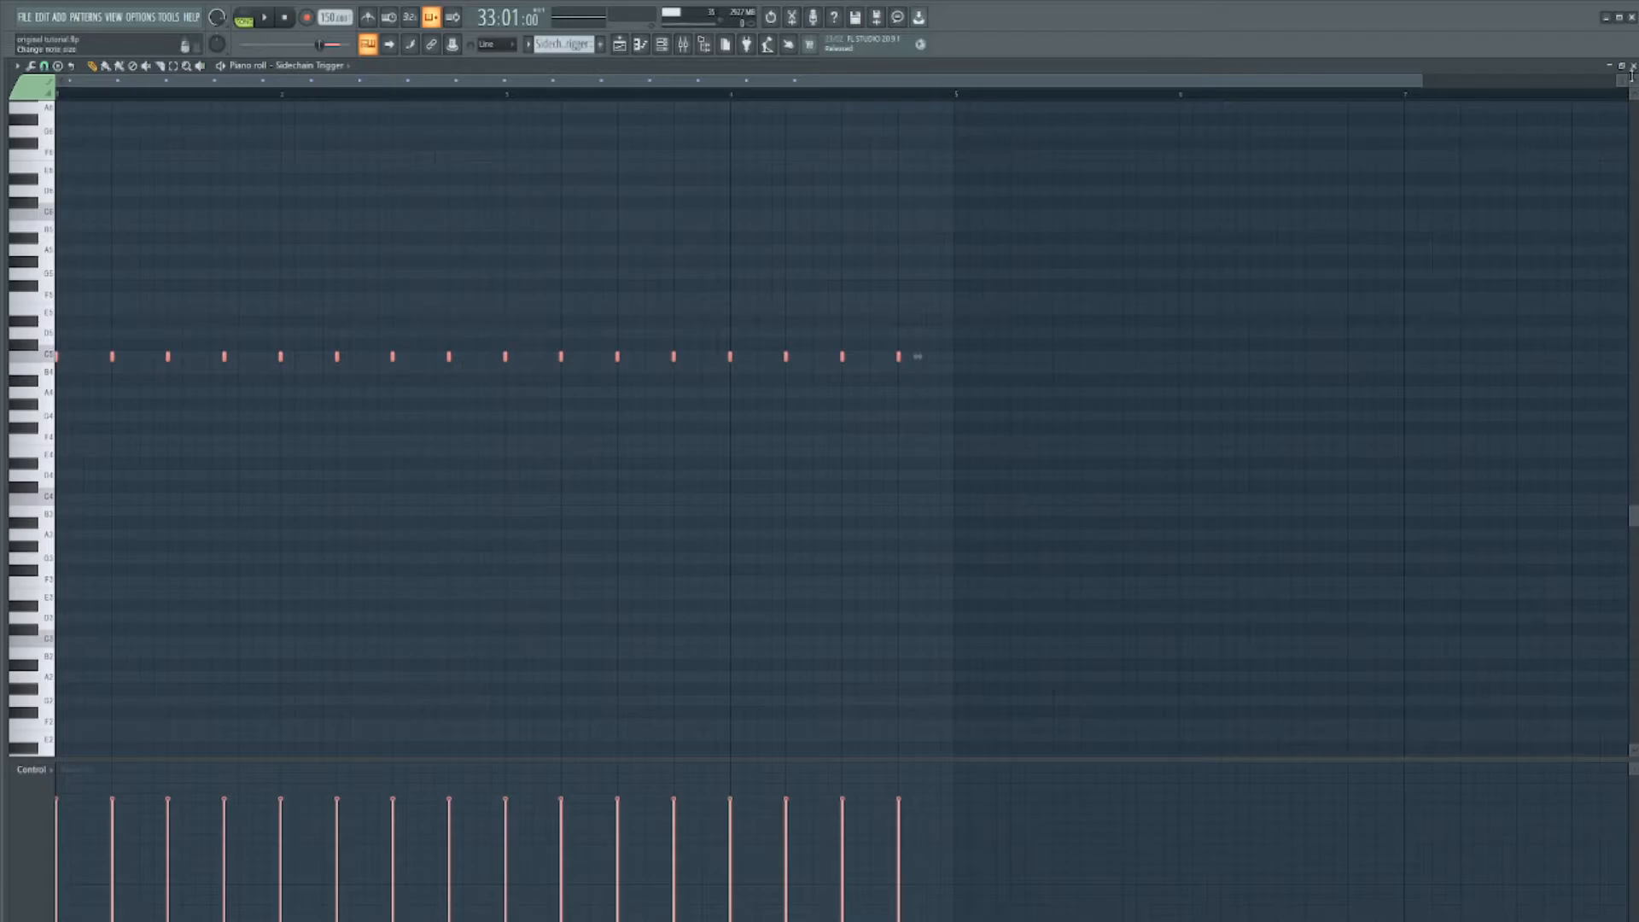
pyautogui.click(1634, 66)
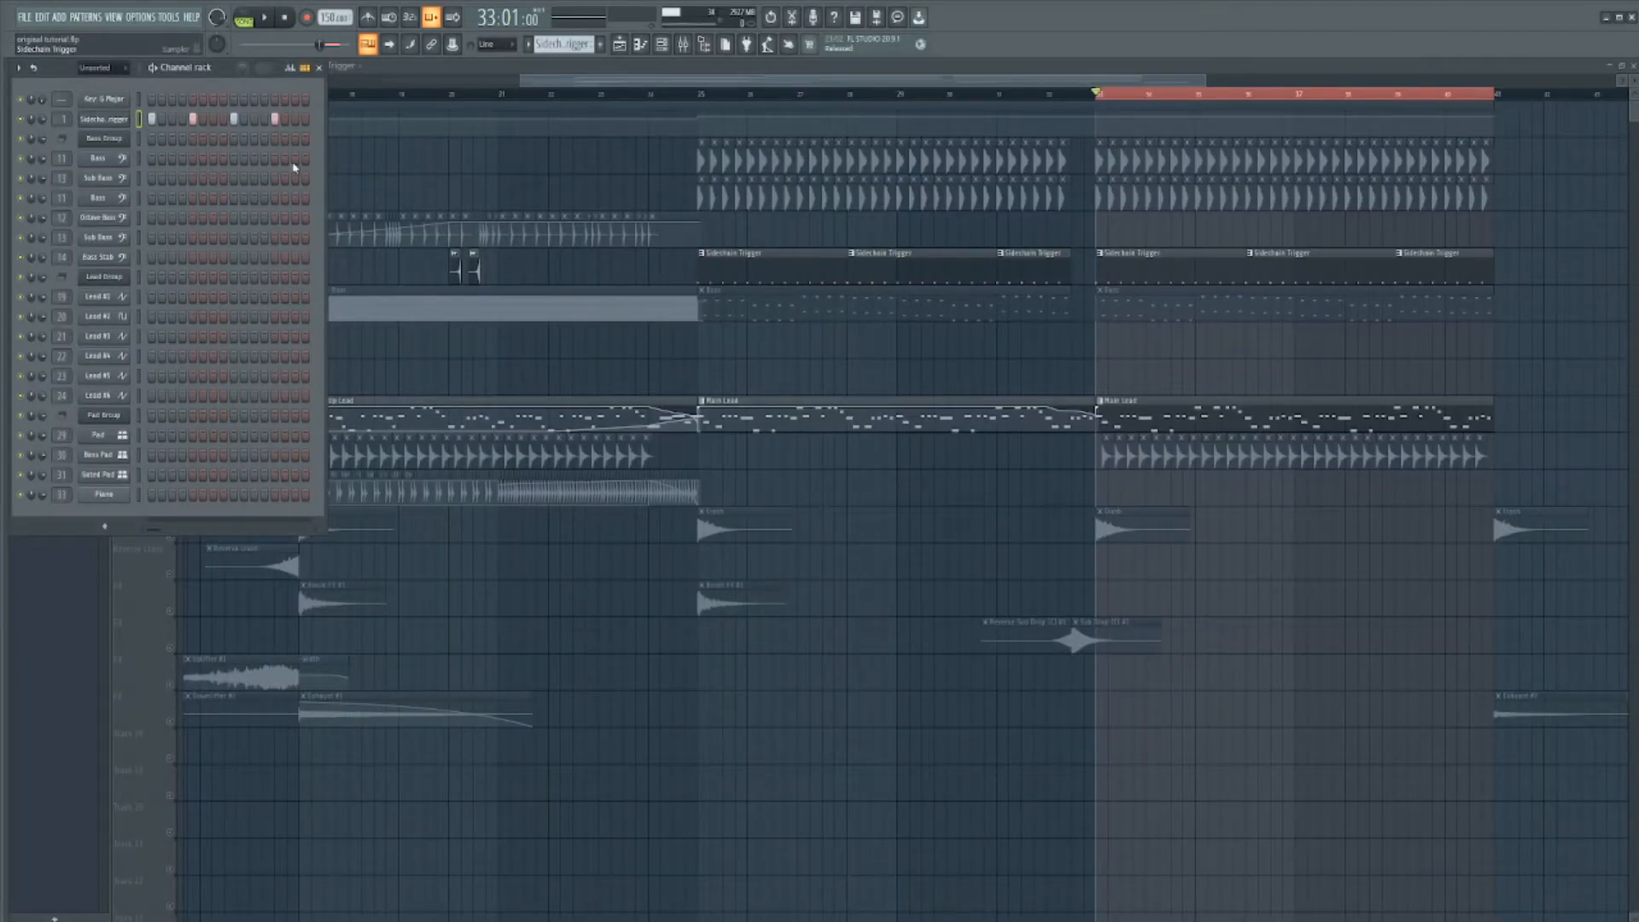
# Replace the Sidechain Trigger channel with a new one of the same name, loaded with the VEC2 Cymbals HH Open 015 sample
pyautogui.click(854, 513)
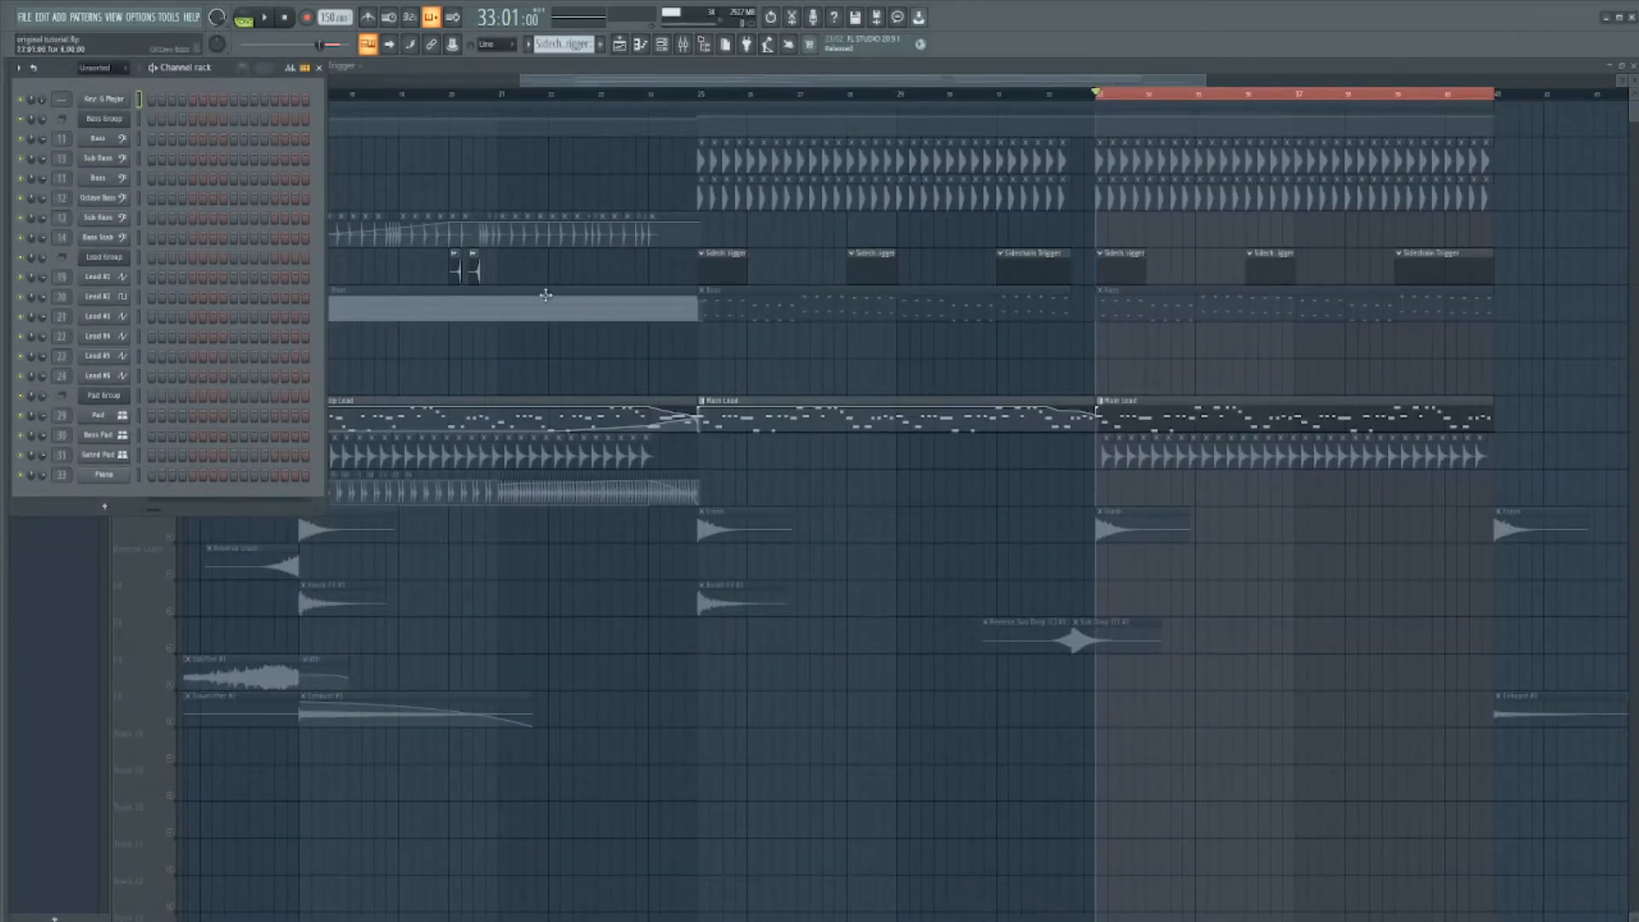
pyautogui.moveTo(5, 461)
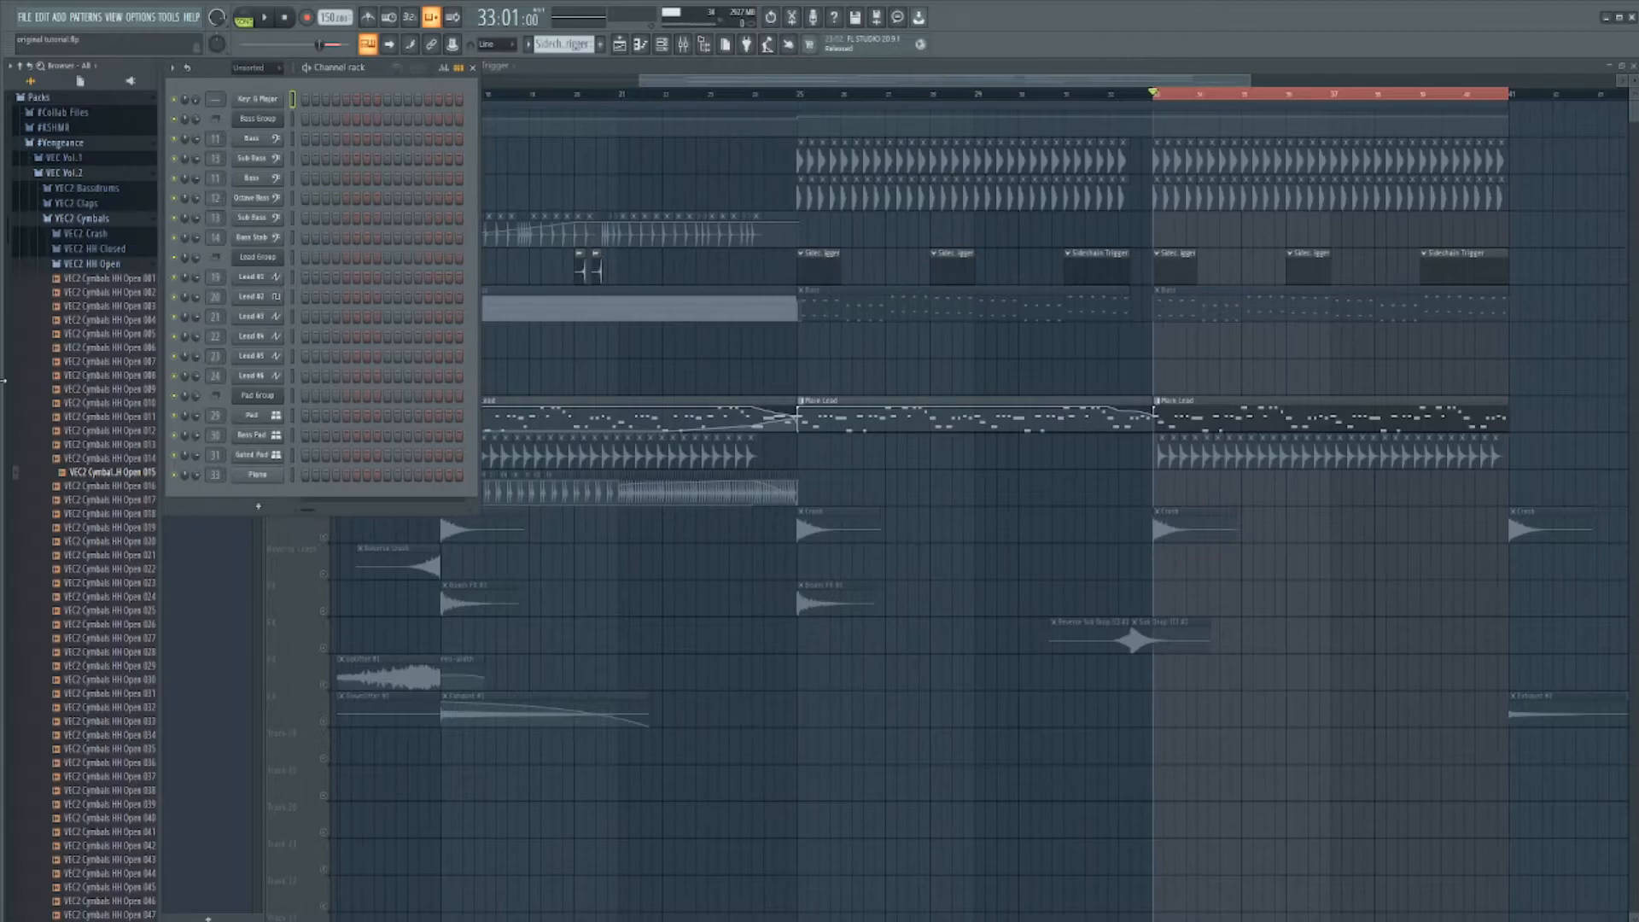
pyautogui.click(95, 475)
pyautogui.moveTo(88, 481); pyautogui.dragTo(145, 100)
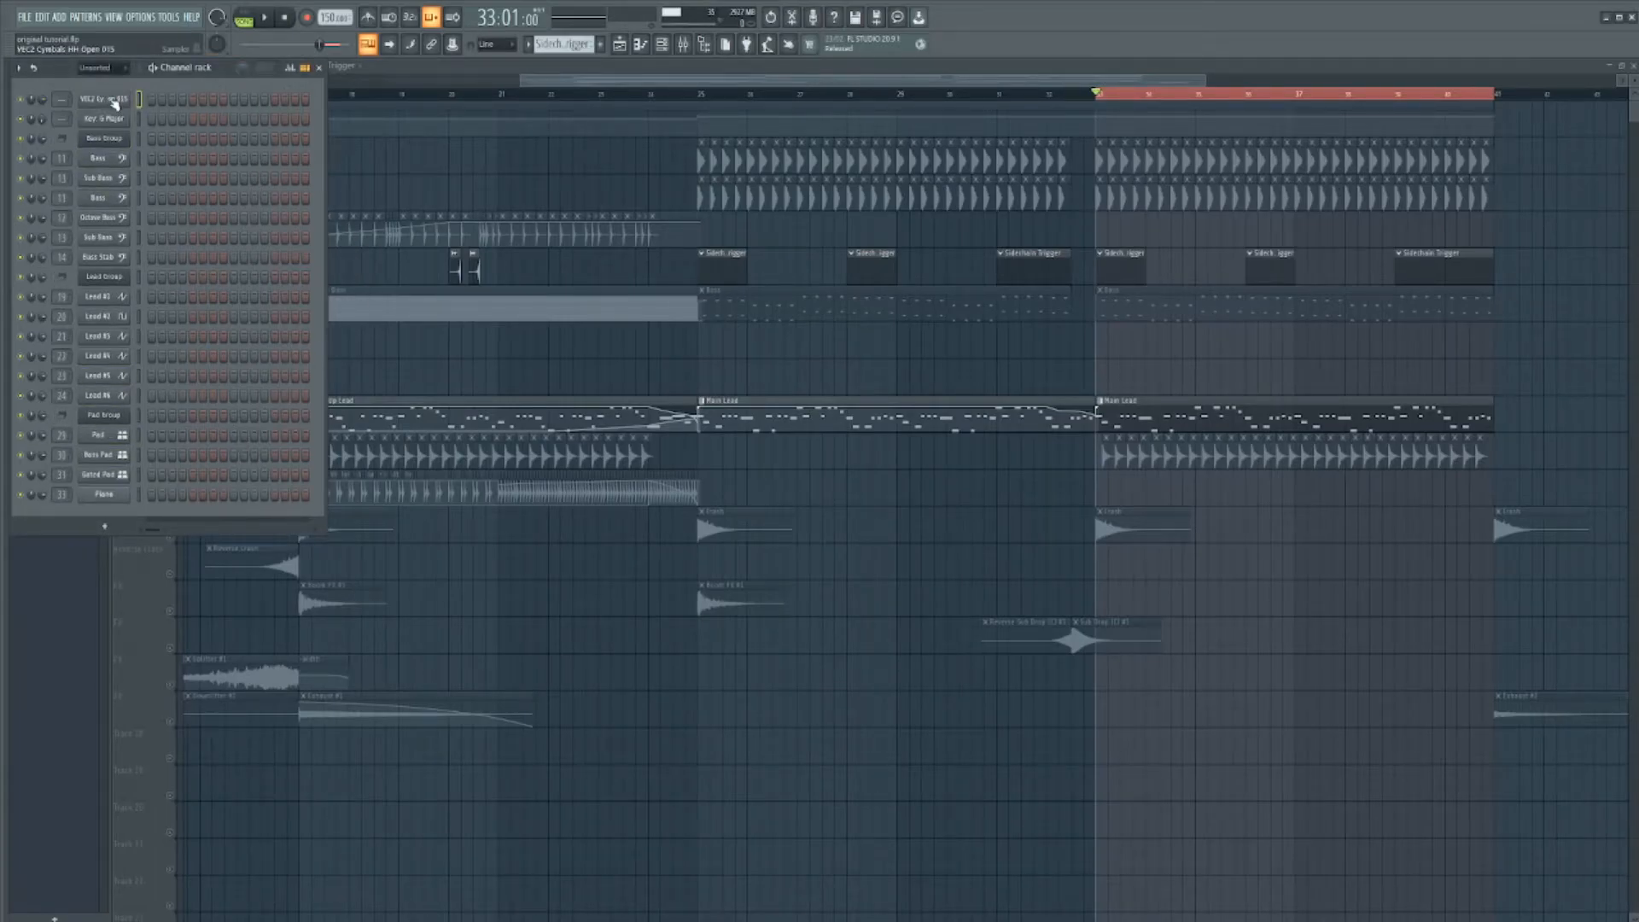
pyautogui.moveTo(115, 103); pyautogui.dragTo(141, 127)
# Fill the rebuilt Sidechain Trigger pattern with a short note on every beat across four bars, and show the full playlist
pyautogui.scroll(3, 1010, 227)
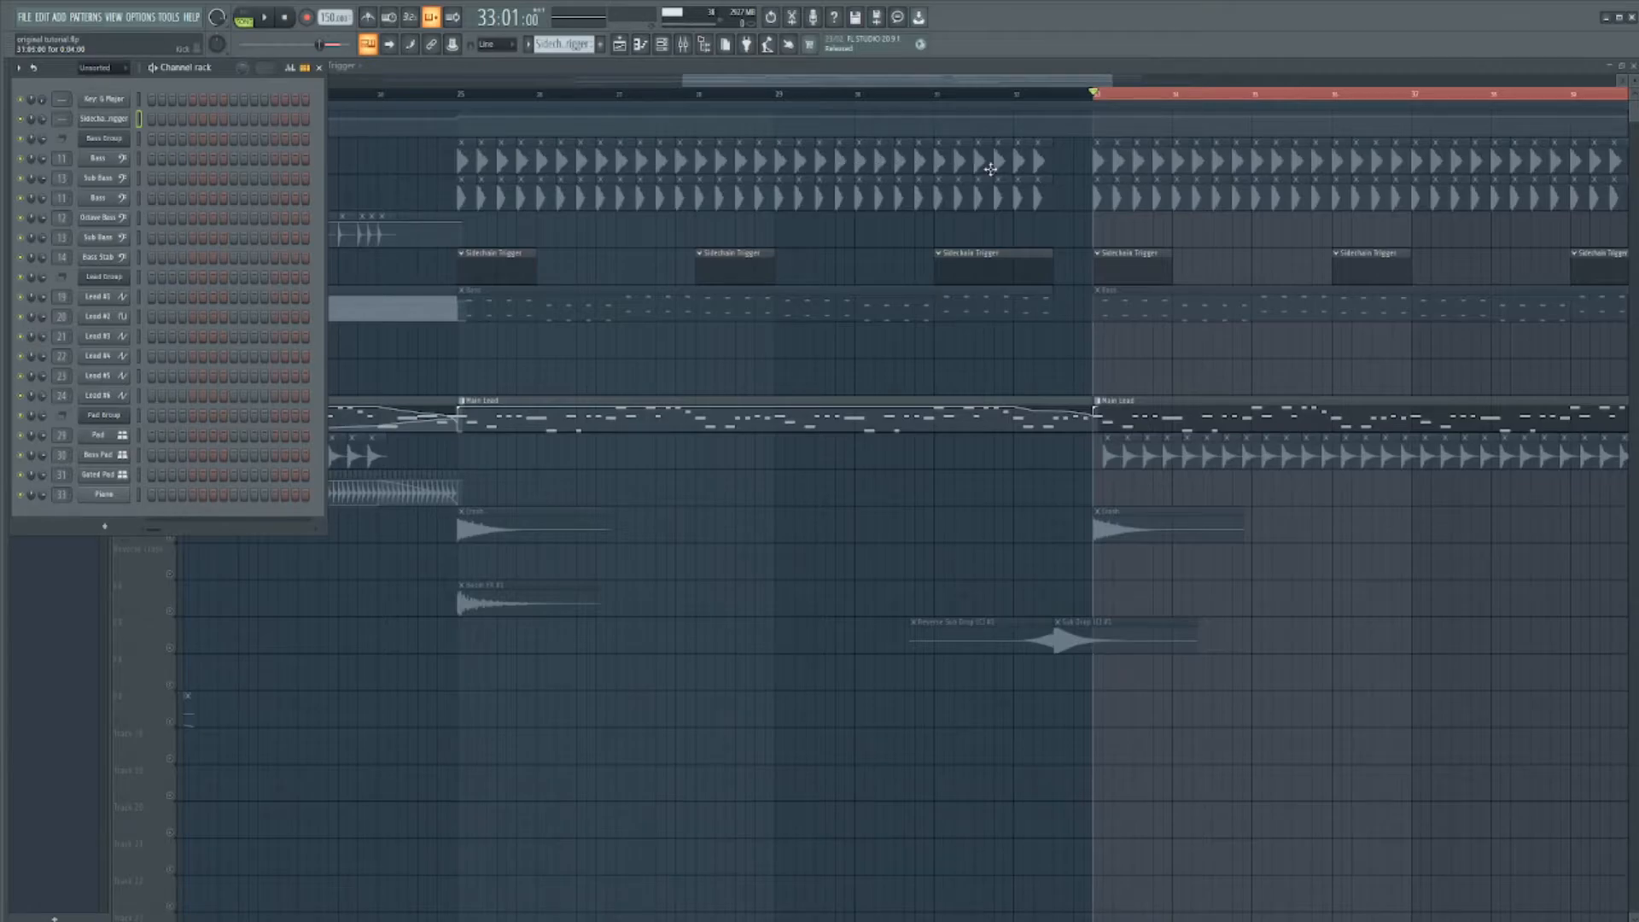
pyautogui.click(151, 125)
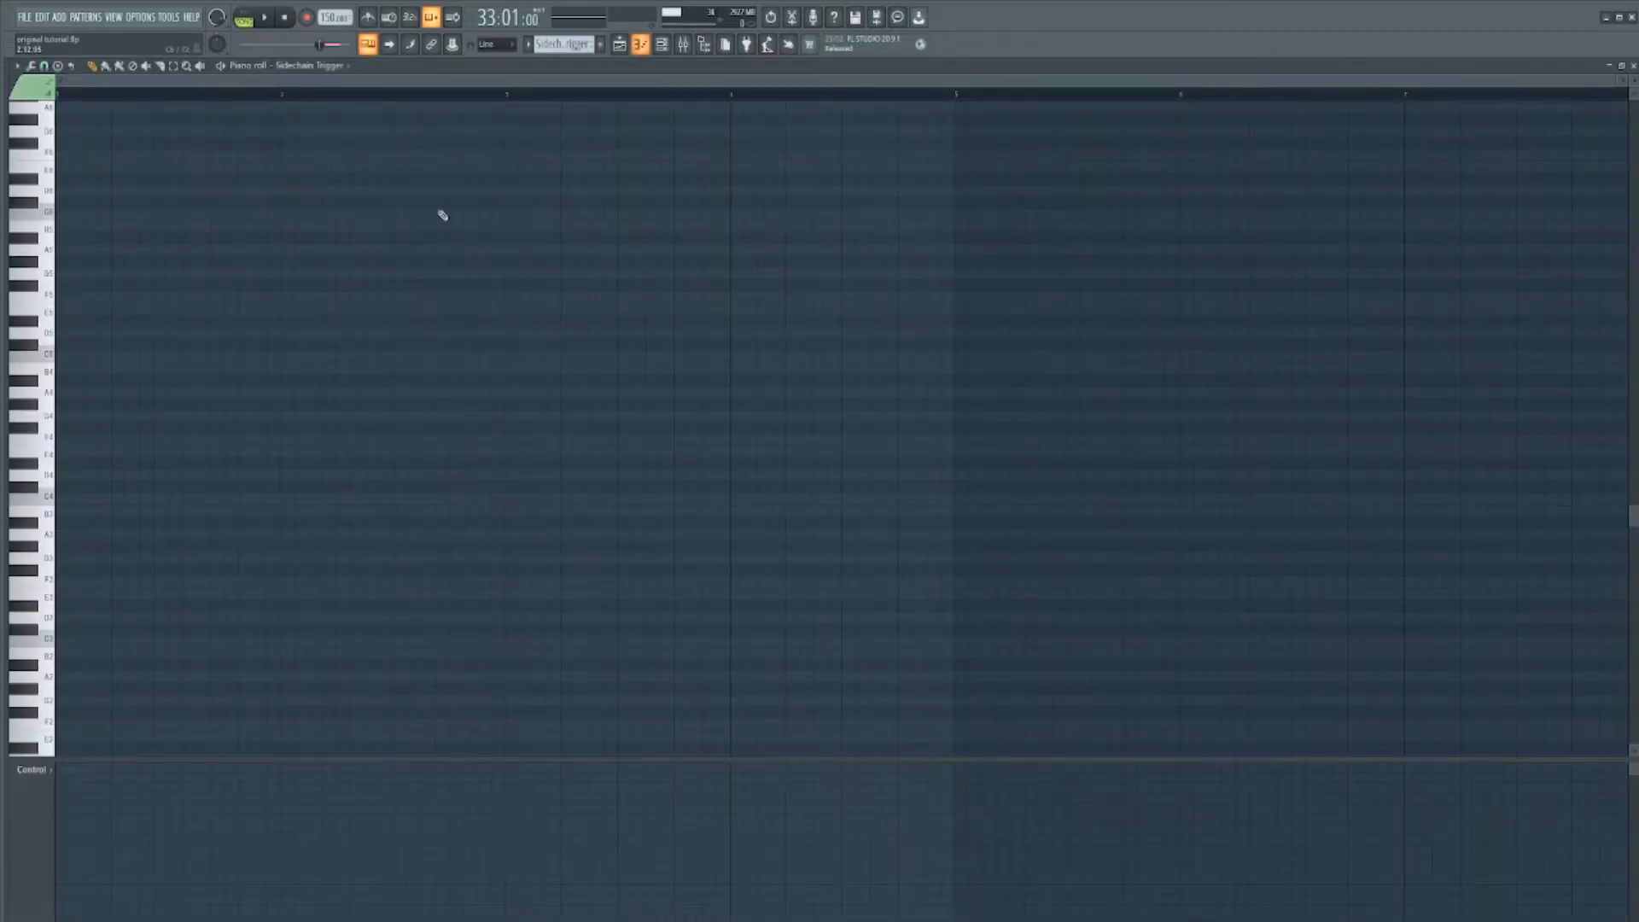
pyautogui.click(1633, 66)
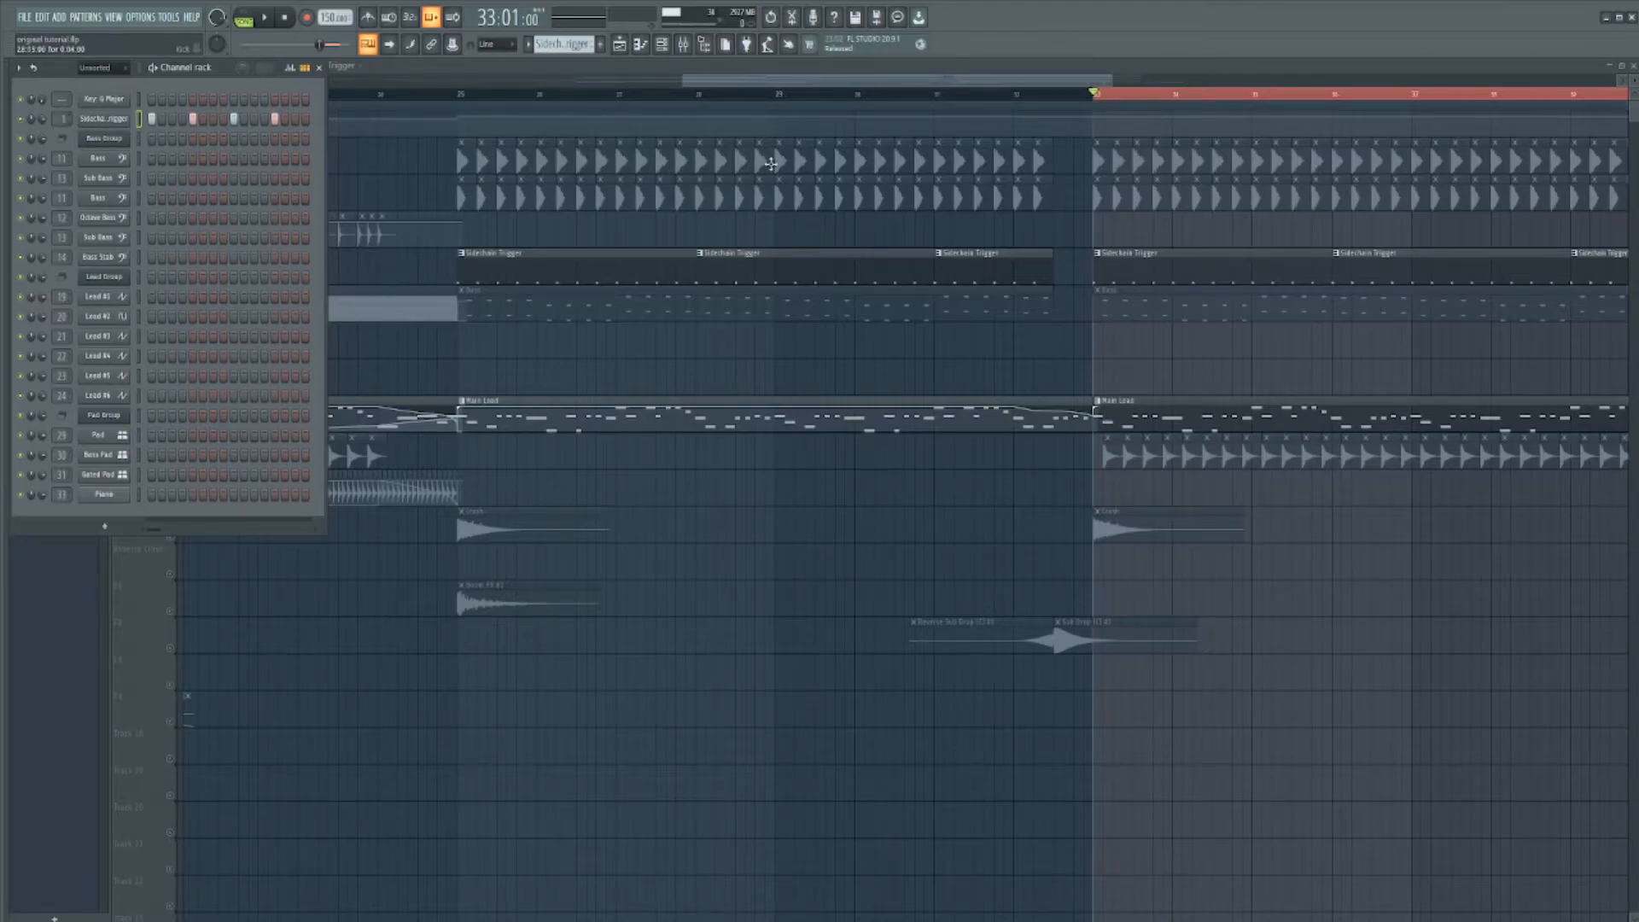
pyautogui.press('F6')
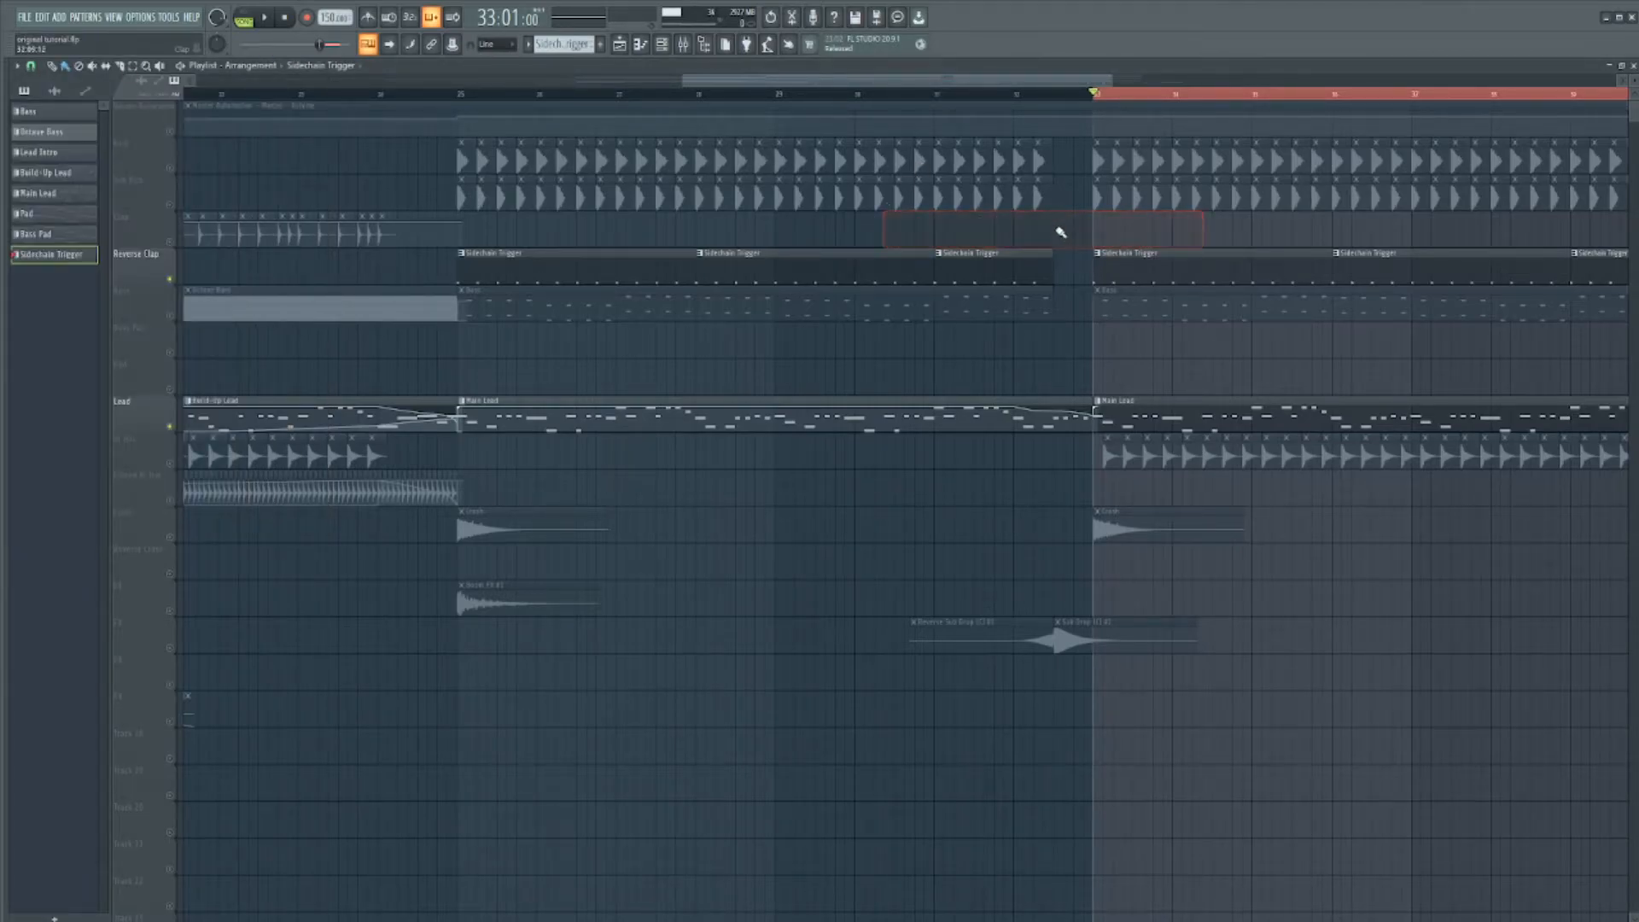
# Place an extra Kick clip on the Clap track, halfway between the last two kicks before bar 33, and reselect the Sidechain Trigger pattern
pyautogui.scroll(5, 1042, 235)
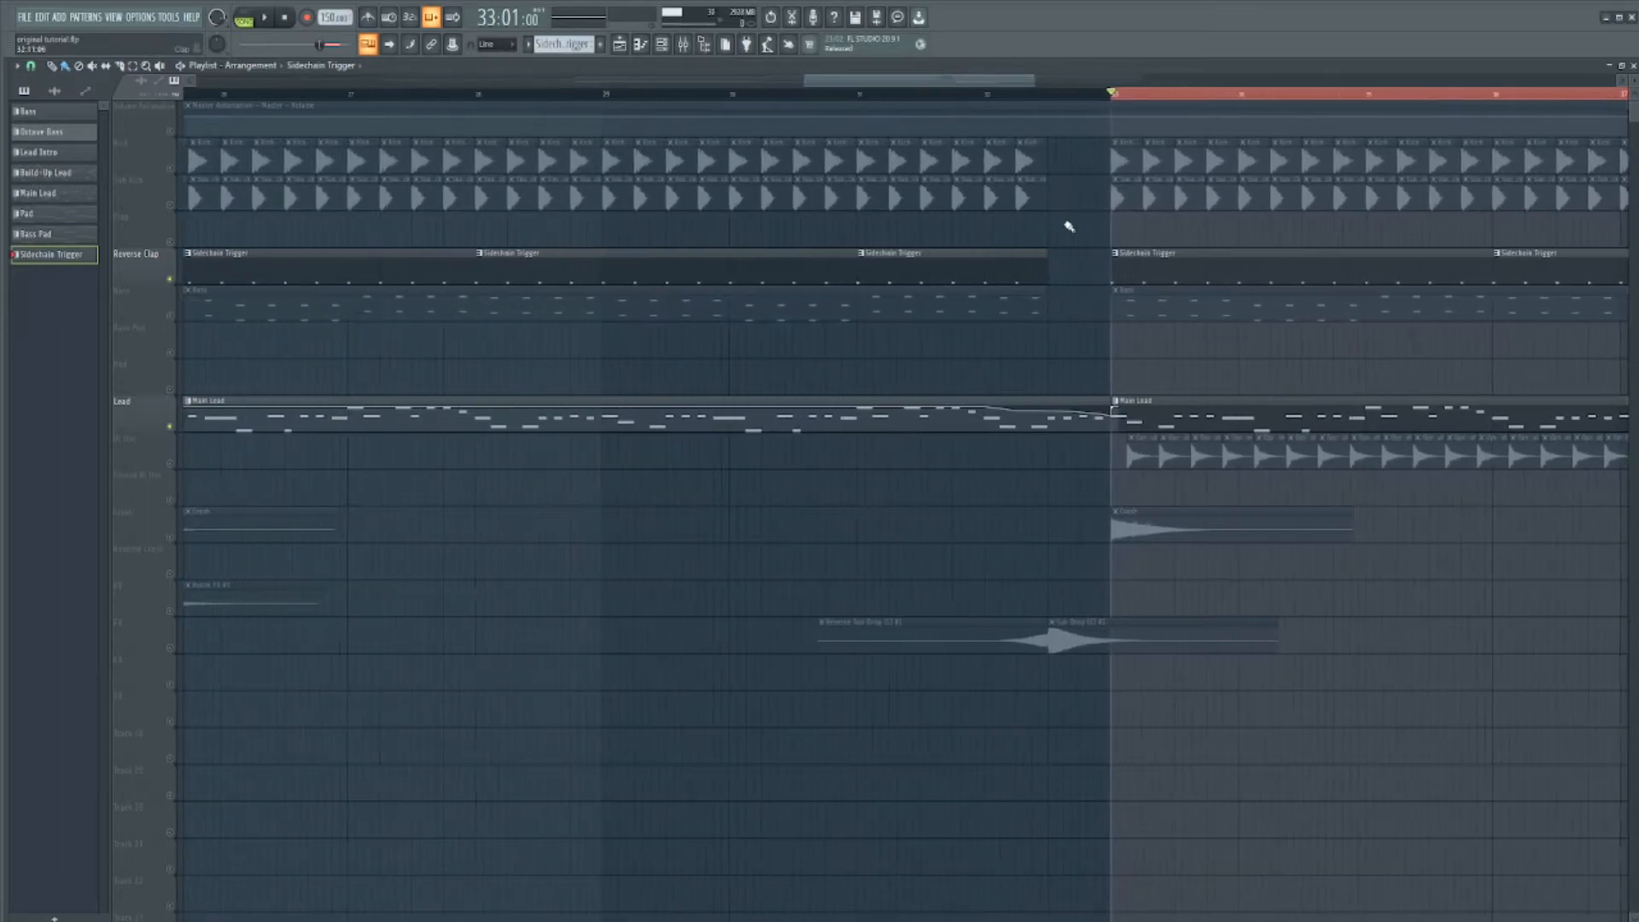
pyautogui.scroll(-4, 1128, 238)
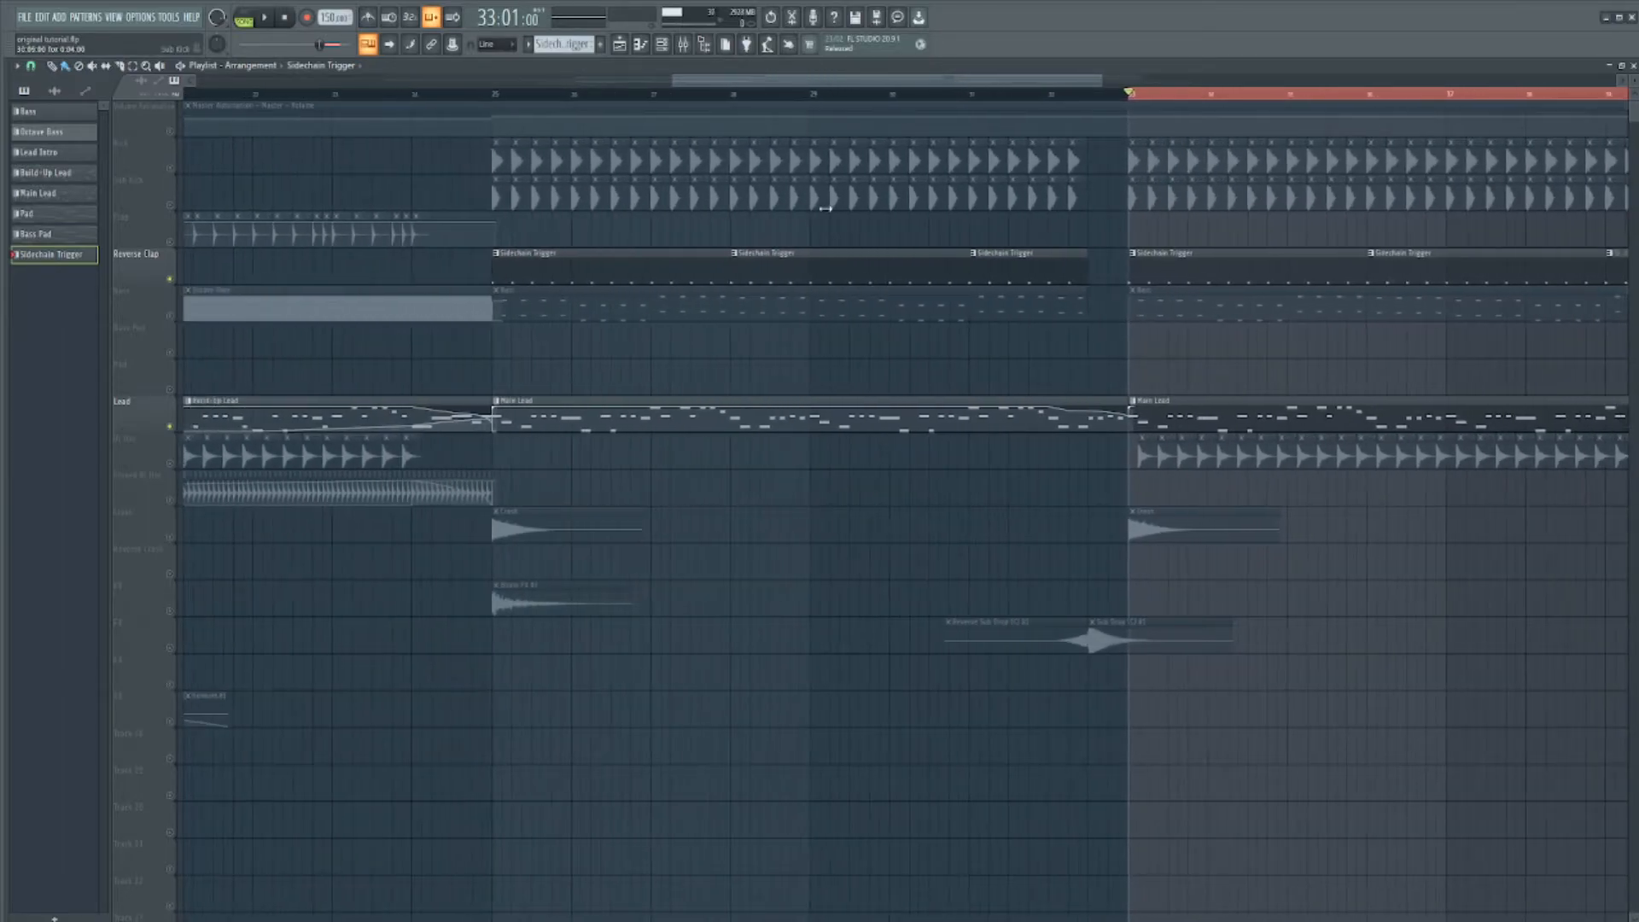
pyautogui.scroll(2, 1082, 225)
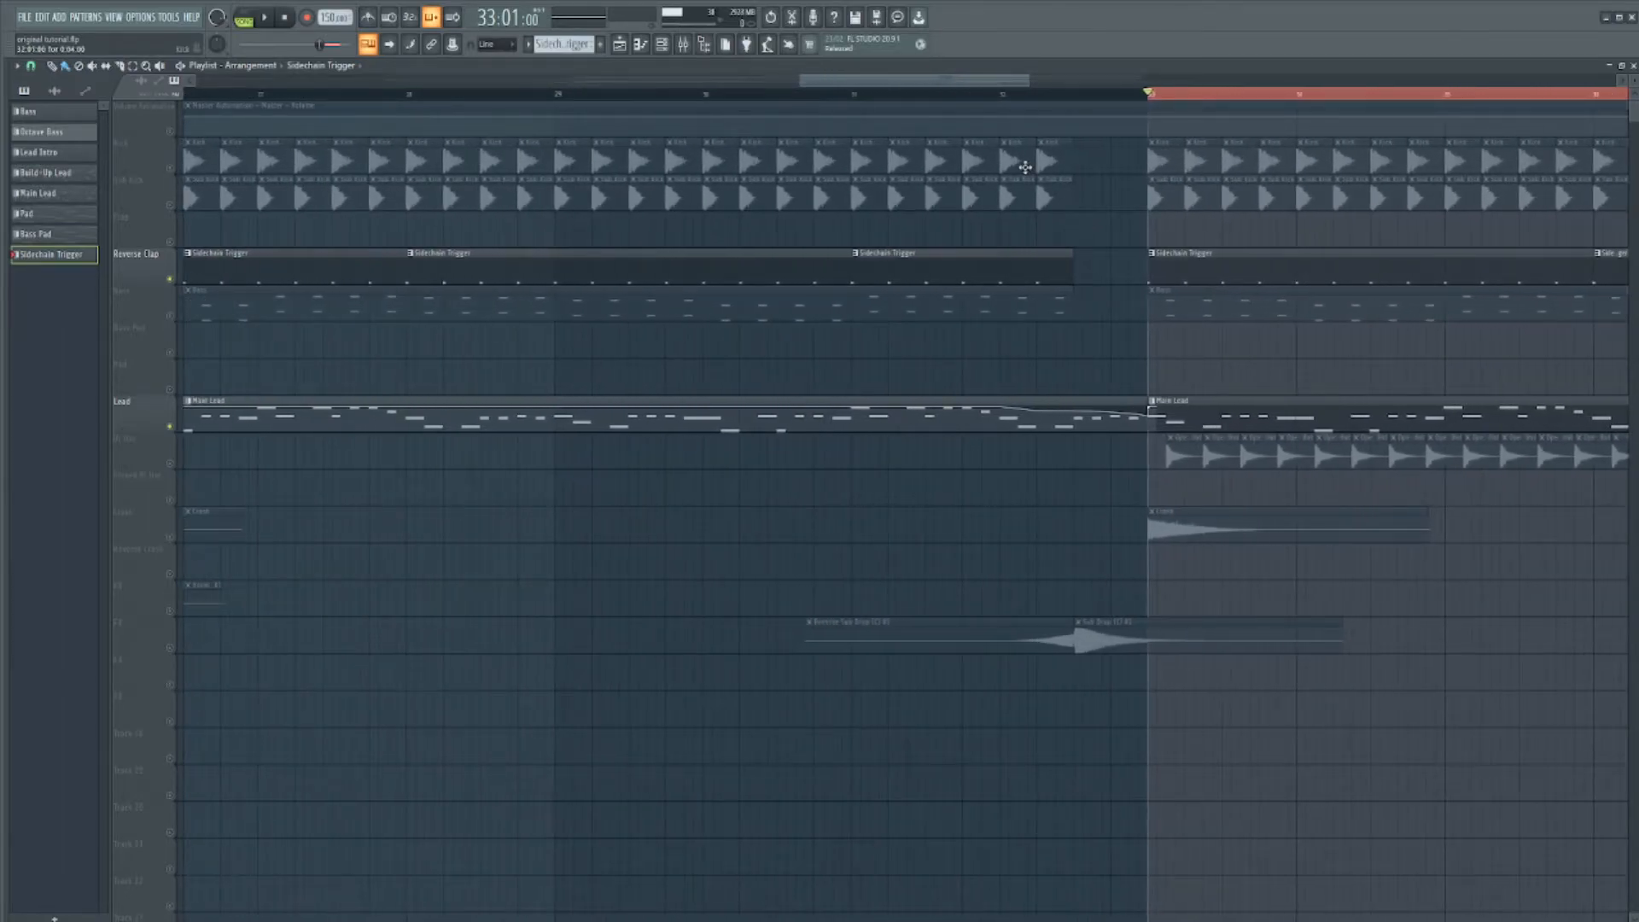
pyautogui.click(1033, 139)
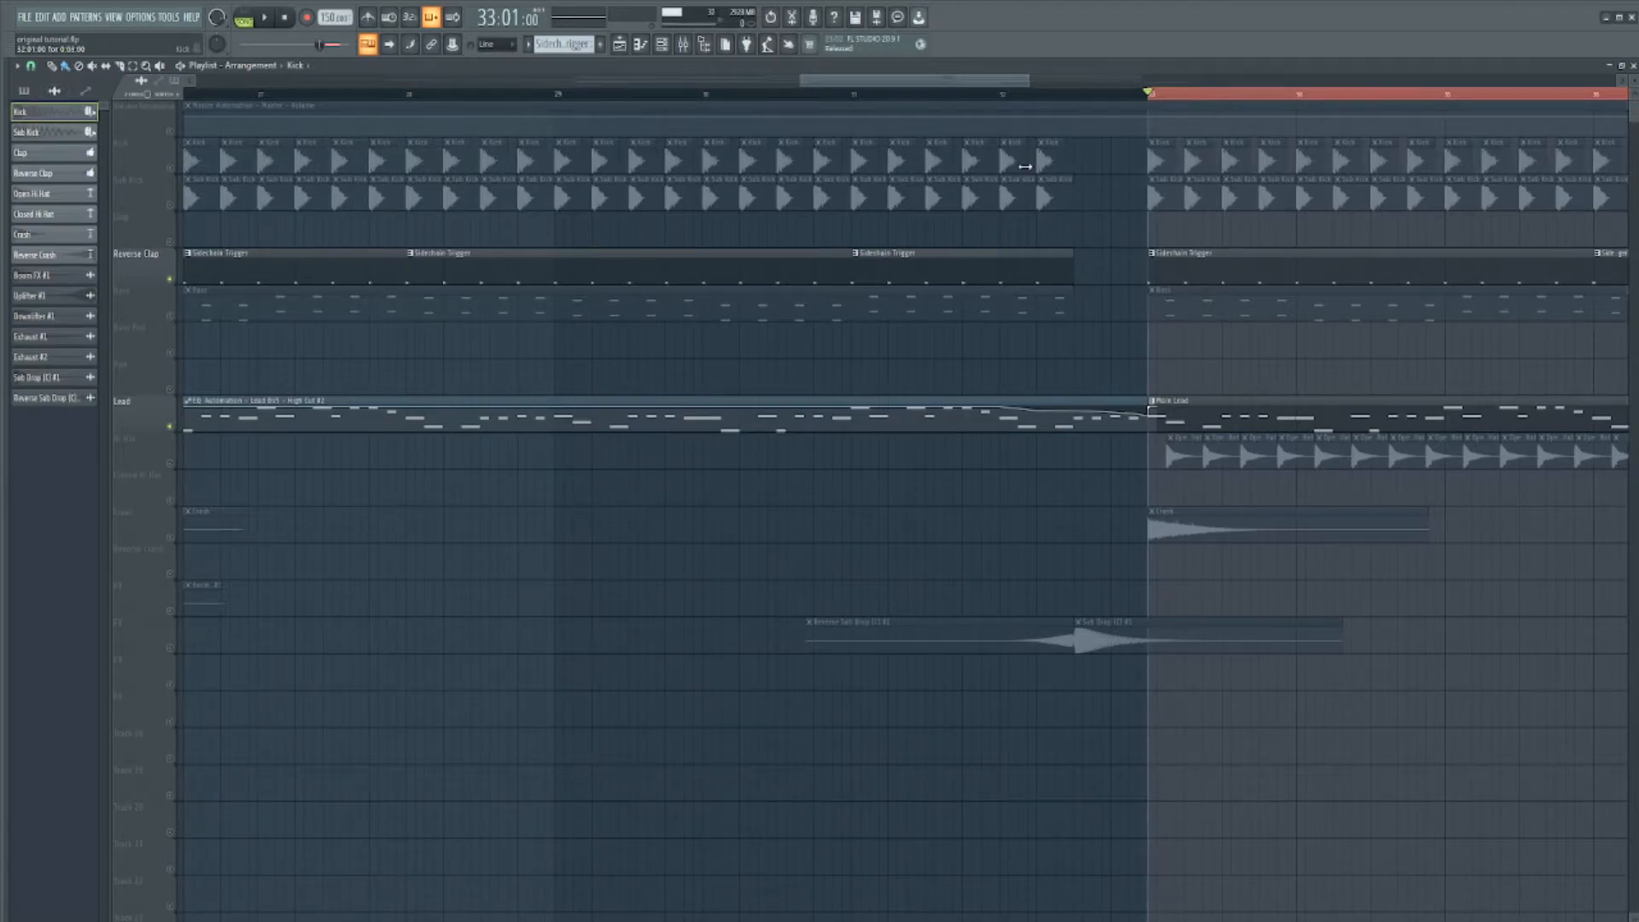
pyautogui.click(1025, 231)
pyautogui.scroll(4, 1087, 238)
pyautogui.moveTo(967, 234)
pyautogui.mouseDown()
pyautogui.moveTo(972, 183)
pyautogui.moveTo(981, 234)
pyautogui.mouseUp()
pyautogui.click(1084, 260)
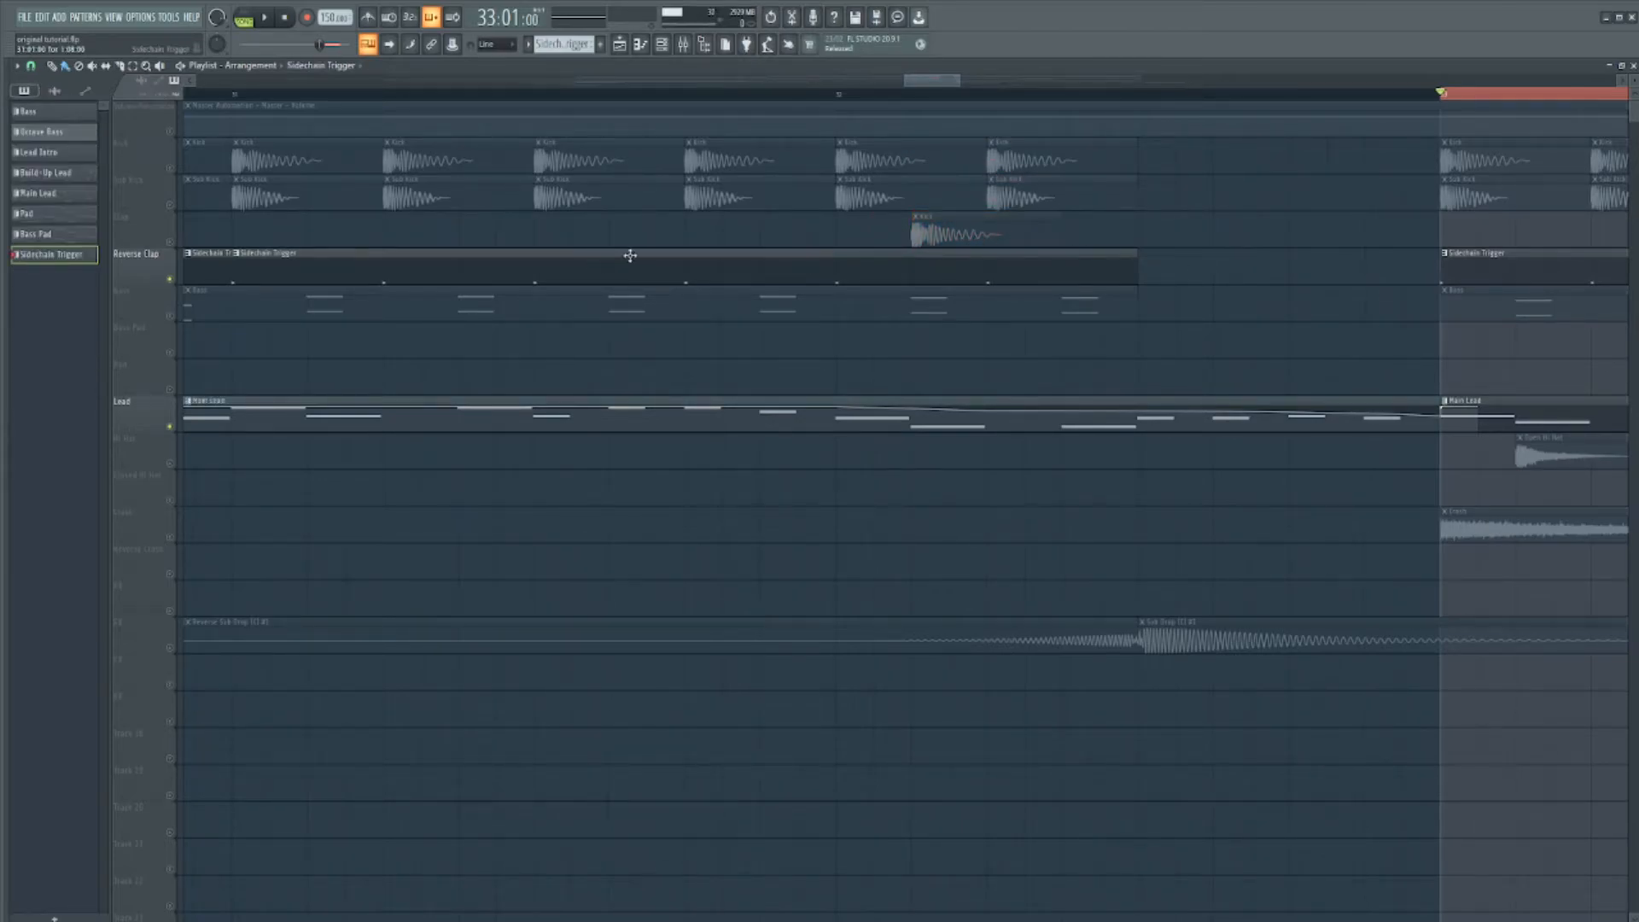
# Place a shortened Sidechain Trigger clip on the Reverse Clap track, aligned with the extra Kick clip before bar 33
pyautogui.click(863, 350)
pyautogui.scroll(-2, 780, 341)
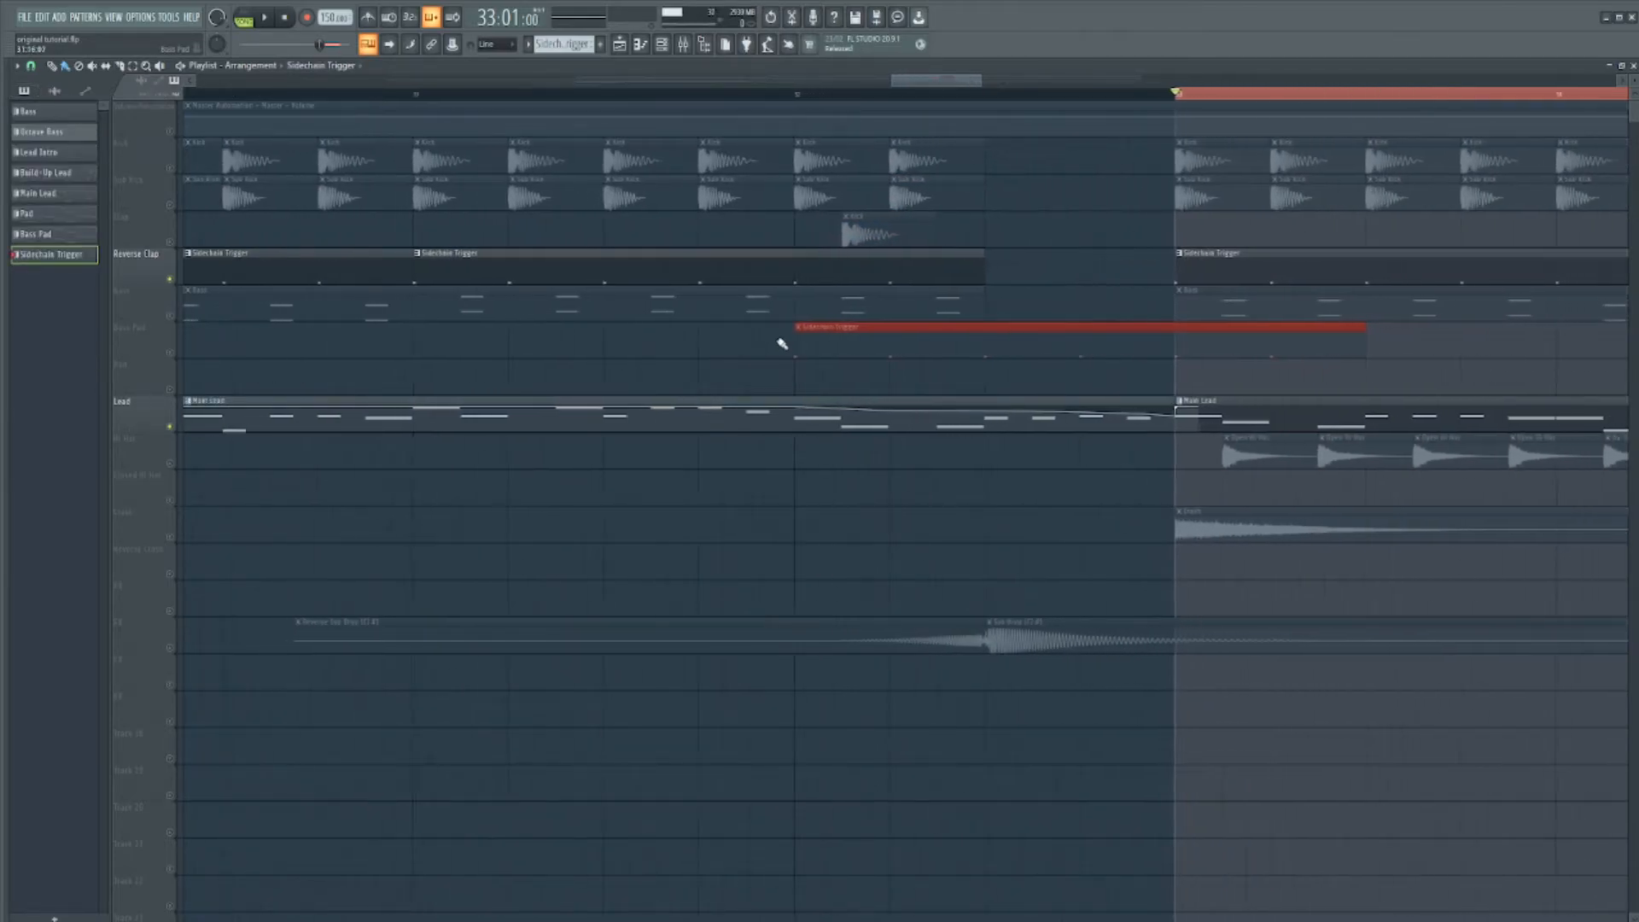
pyautogui.moveTo(853, 337); pyautogui.dragTo(886, 334)
pyautogui.scroll(-2, 815, 349)
pyautogui.scroll(-2, 814, 349)
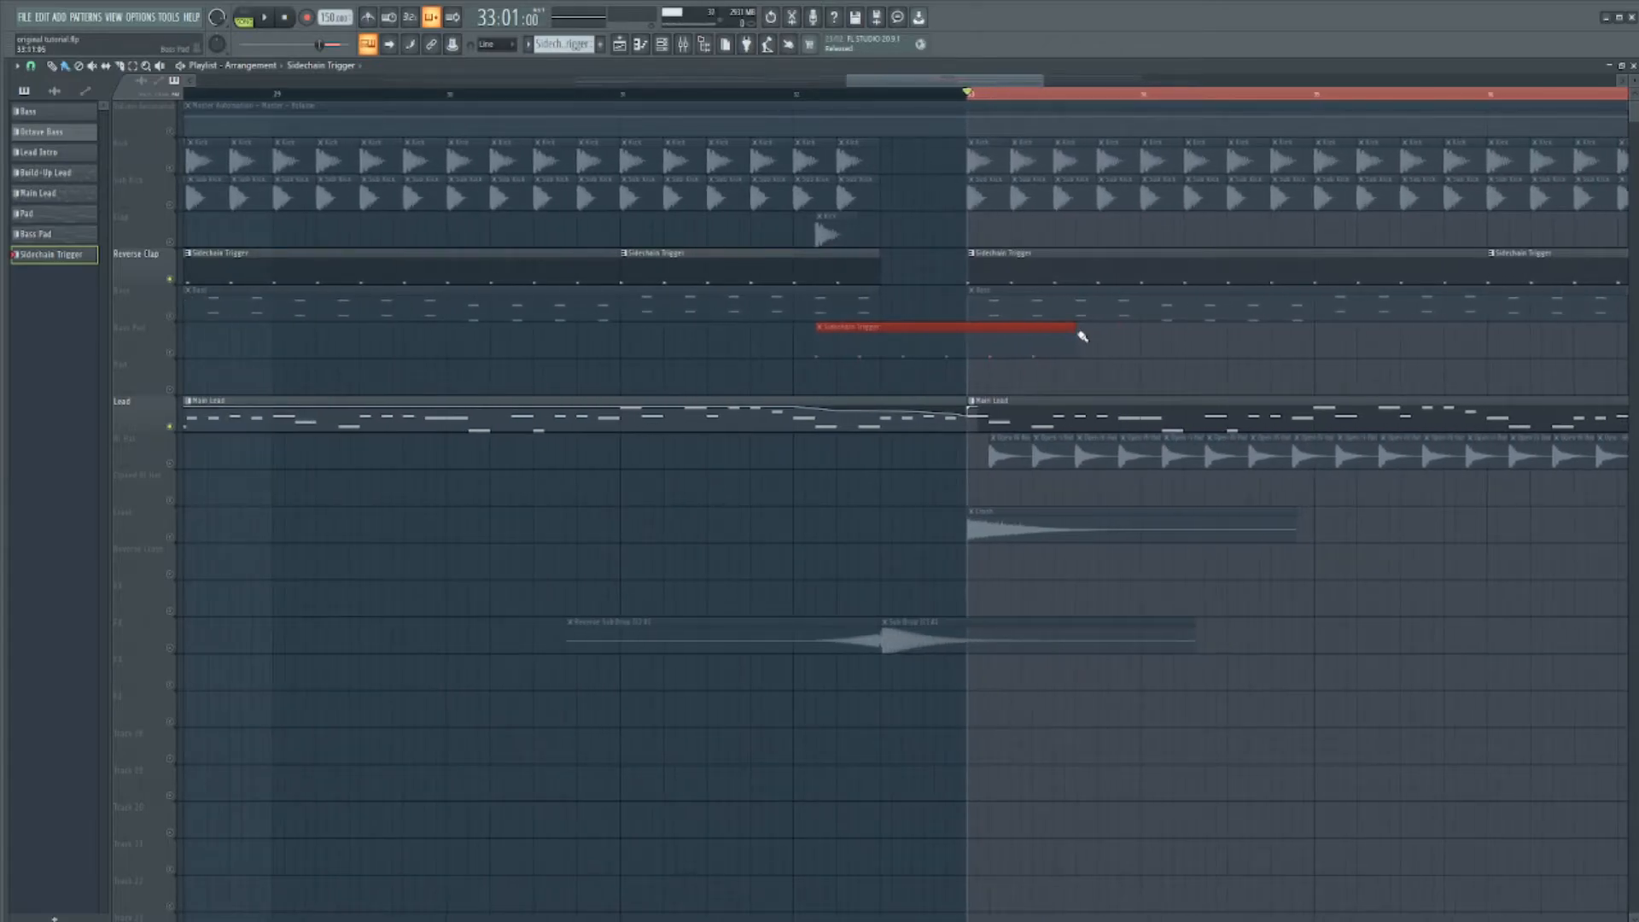
pyautogui.moveTo(1083, 333); pyautogui.dragTo(897, 264)
pyautogui.scroll(2, 845, 367)
pyautogui.scroll(2, 845, 367)
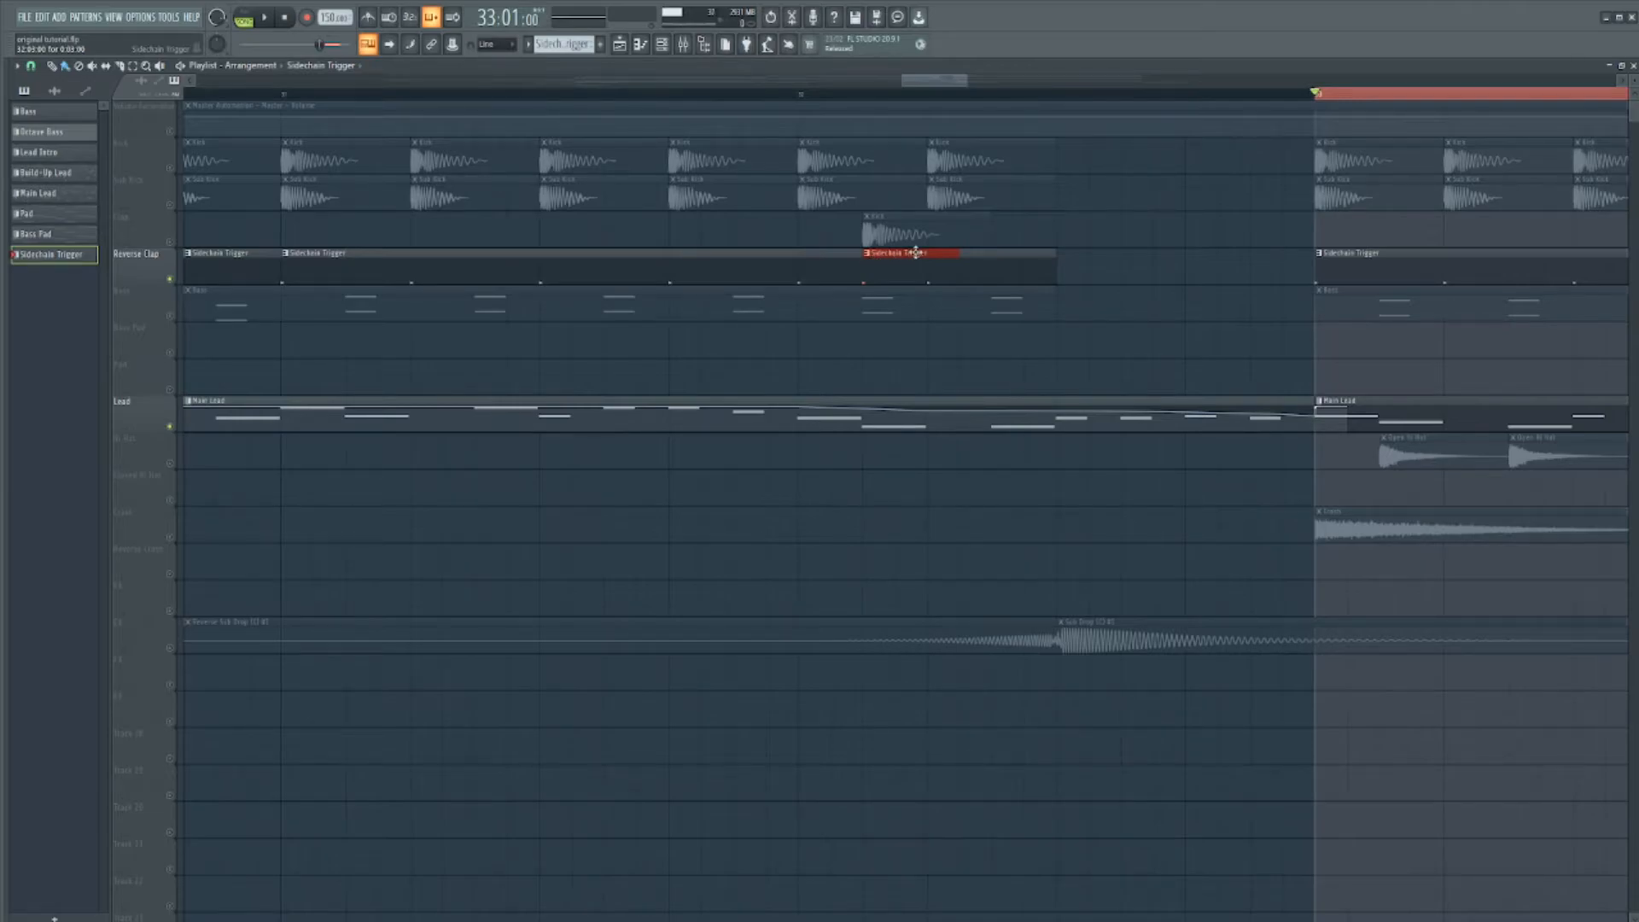
# Move the extra Kick clip from the Clap track to the Kick track, and delete the short Sidechain Trigger clip below it
pyautogui.moveTo(886, 220); pyautogui.dragTo(884, 150)
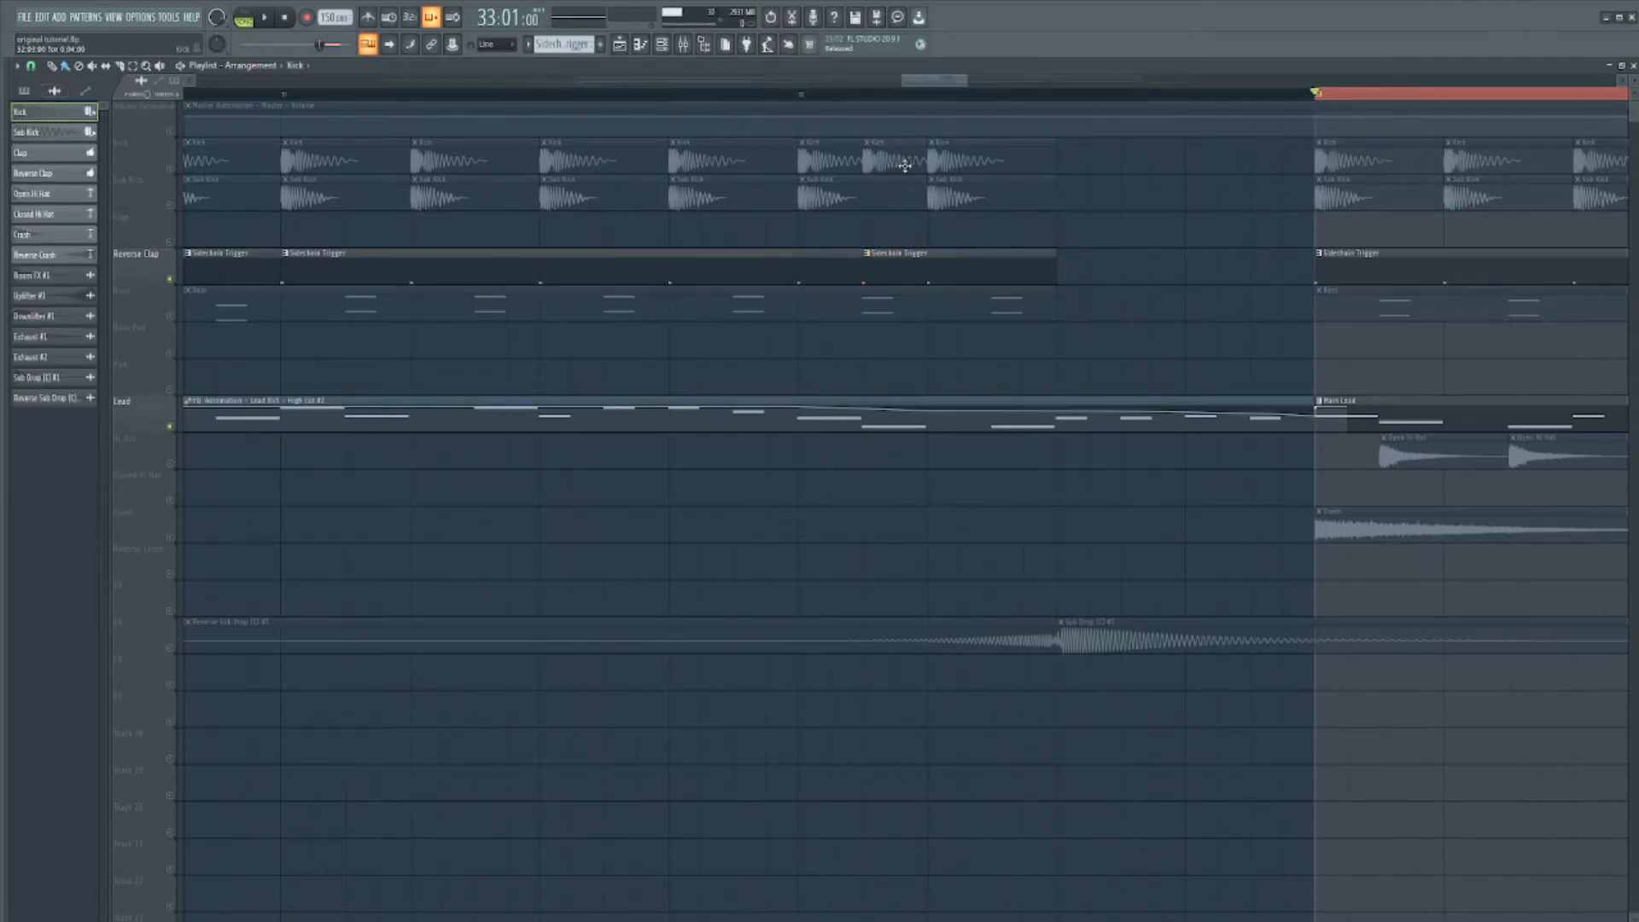
pyautogui.rightClick(871, 270)
# Try an extra off-beat note in the Sidechain Trigger pattern's piano roll, remove it, and return to the playlist
pyautogui.scroll(-3, 1101, 304)
pyautogui.doubleClick(896, 261)
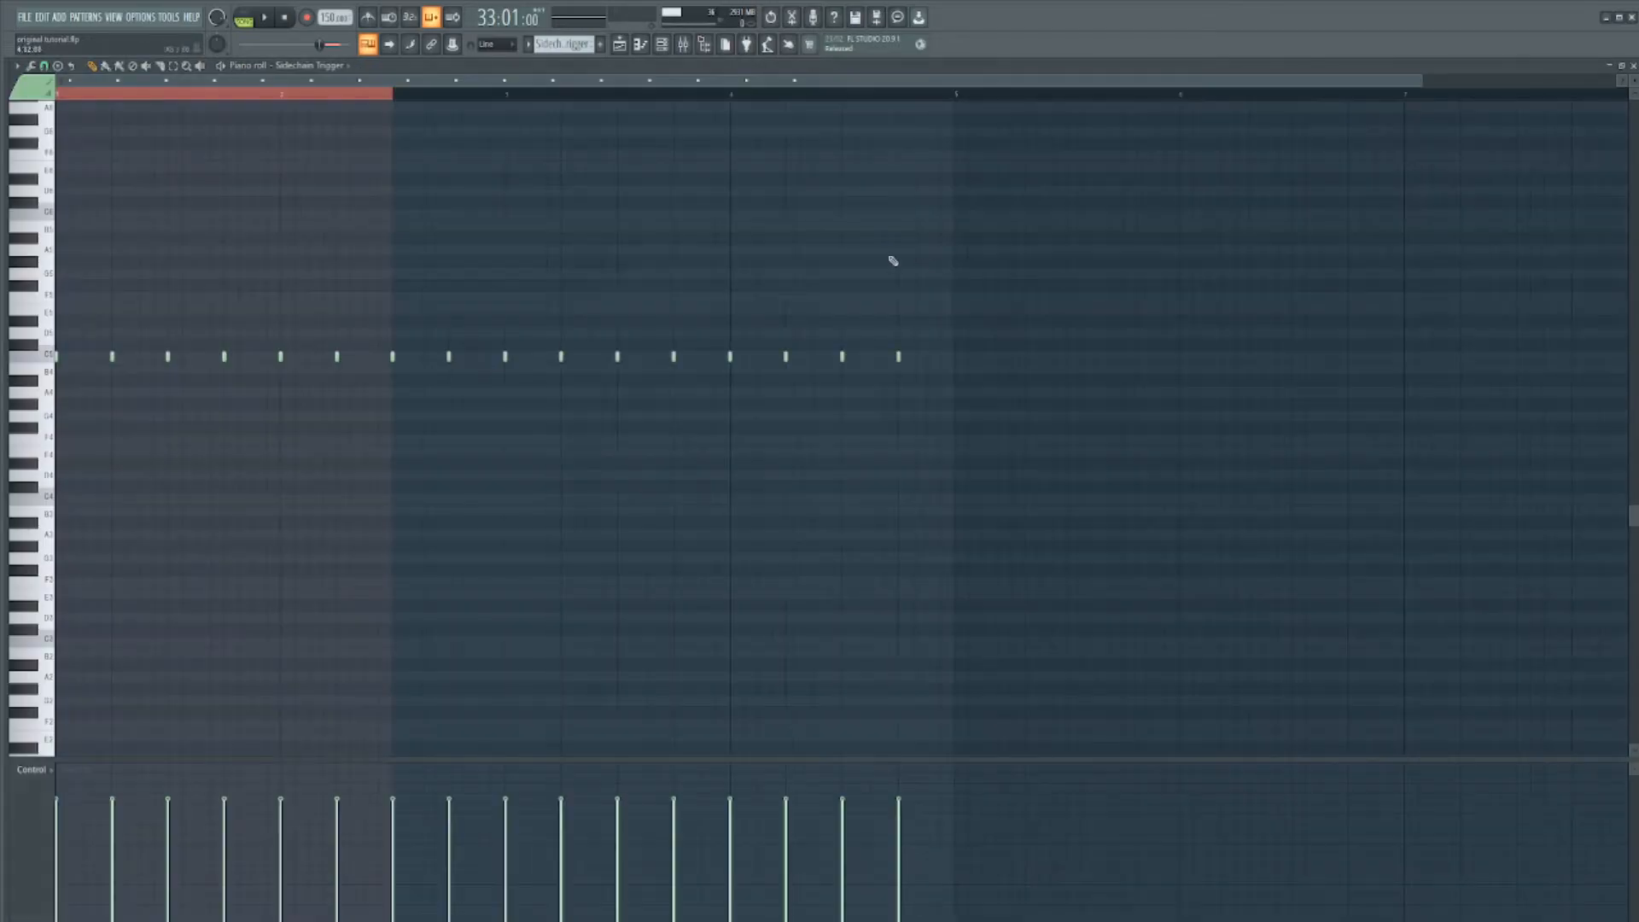
pyautogui.click(364, 356)
pyautogui.rightClick(362, 359)
pyautogui.click(1633, 66)
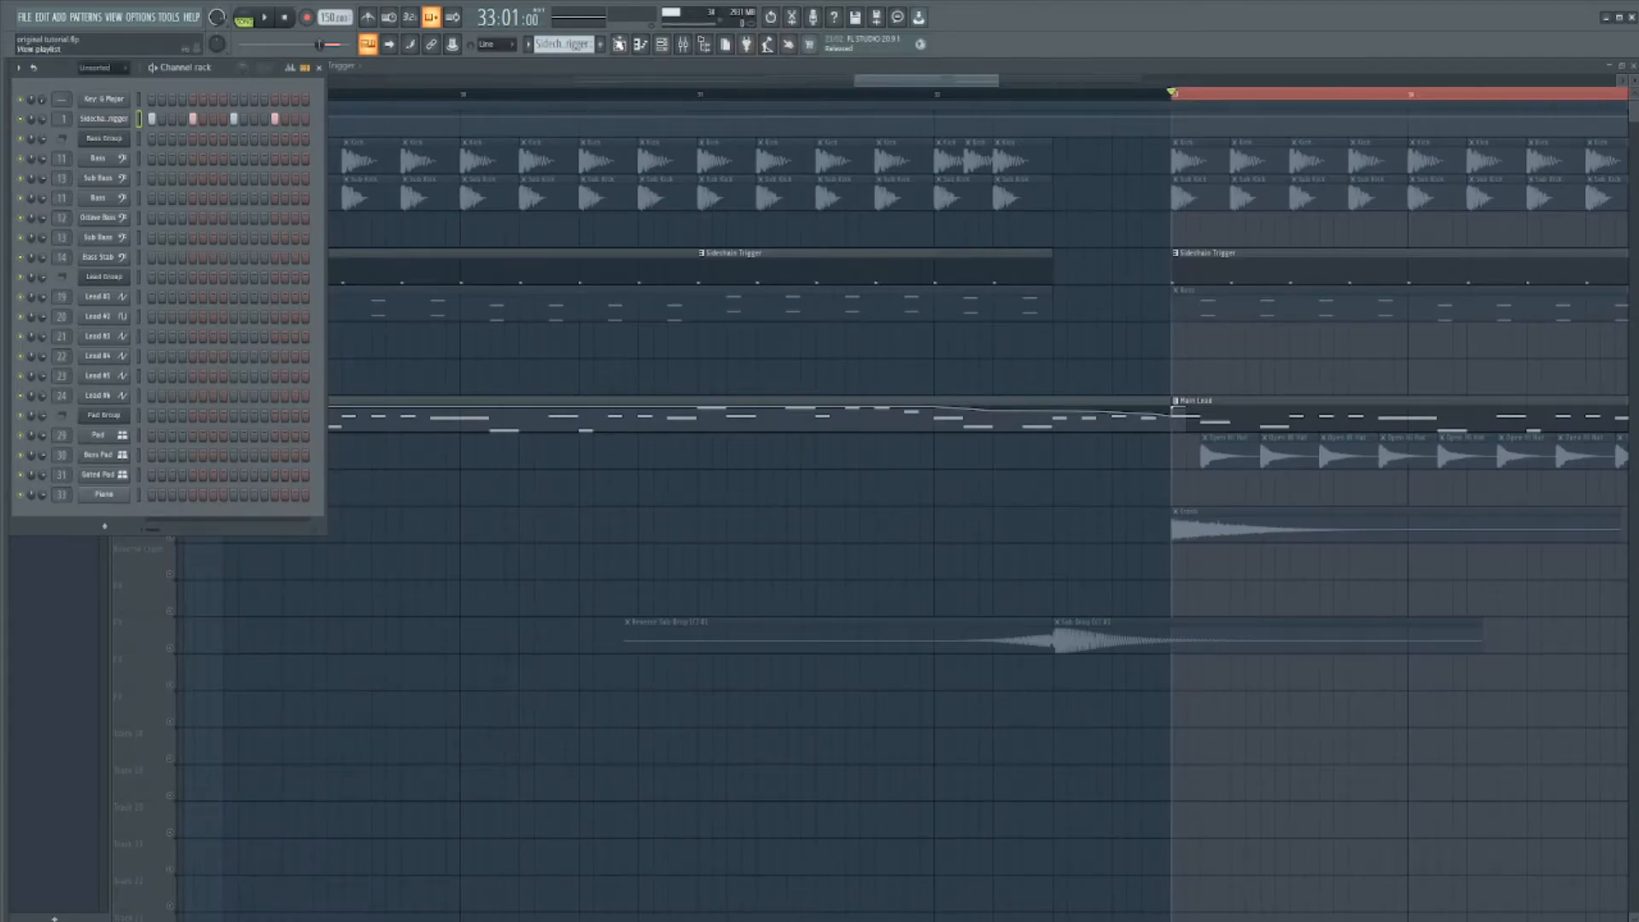
# Turn the Sidechain Trigger mixer track's send level to Master all the way down
pyautogui.click(683, 45)
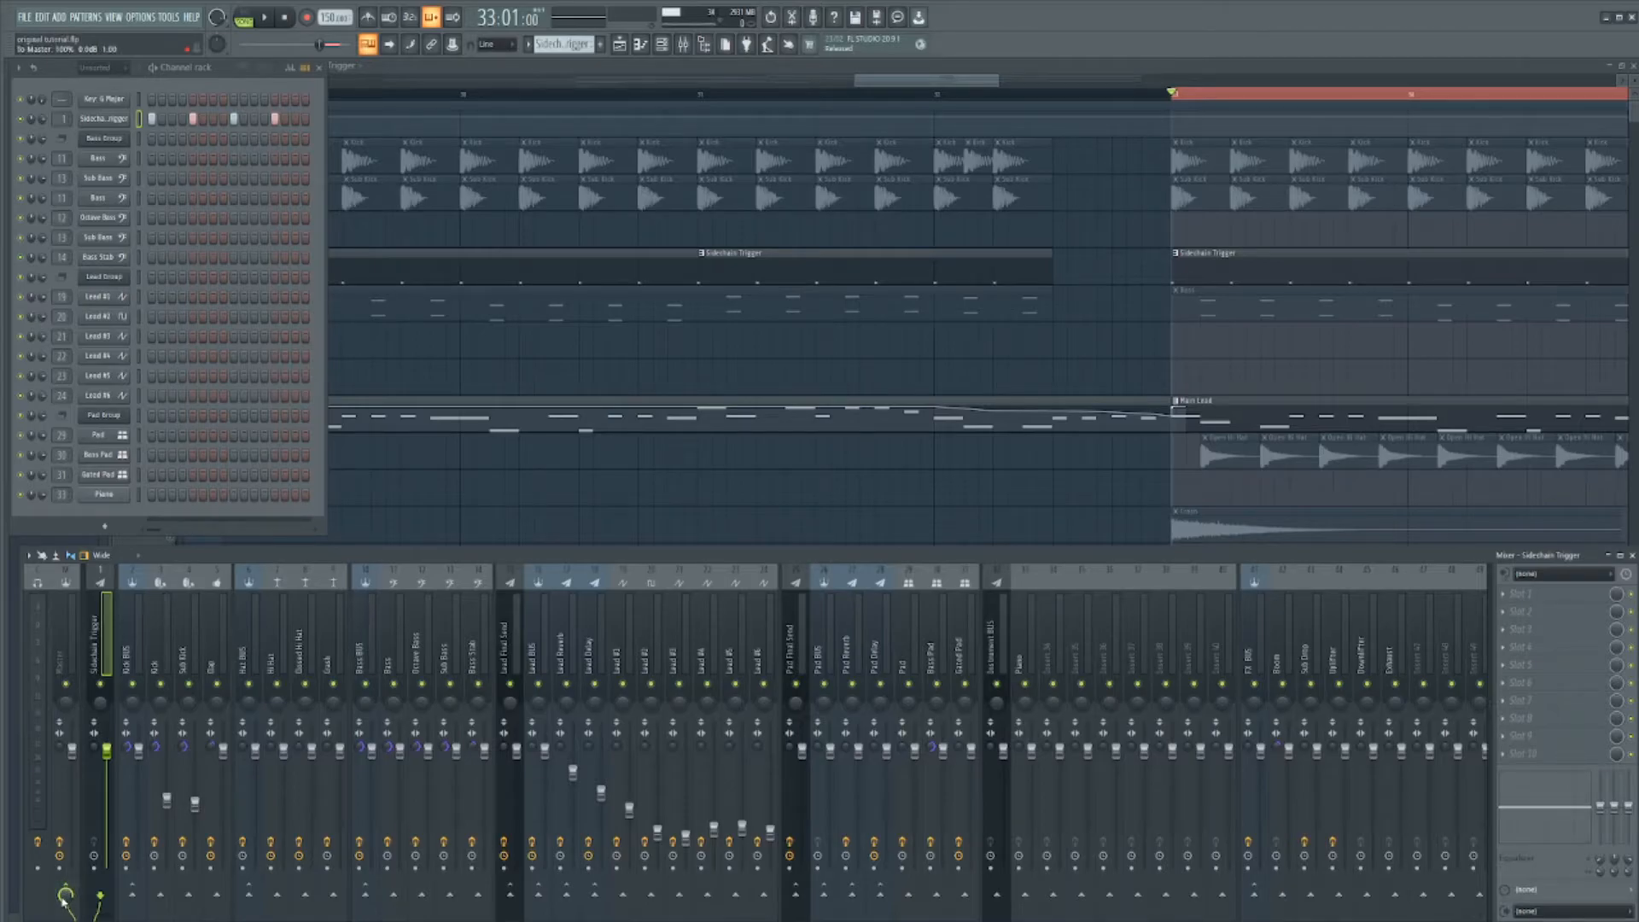
pyautogui.moveTo(65, 896); pyautogui.dragTo(65, 921)
pyautogui.scroll(-6, 1065, 370)
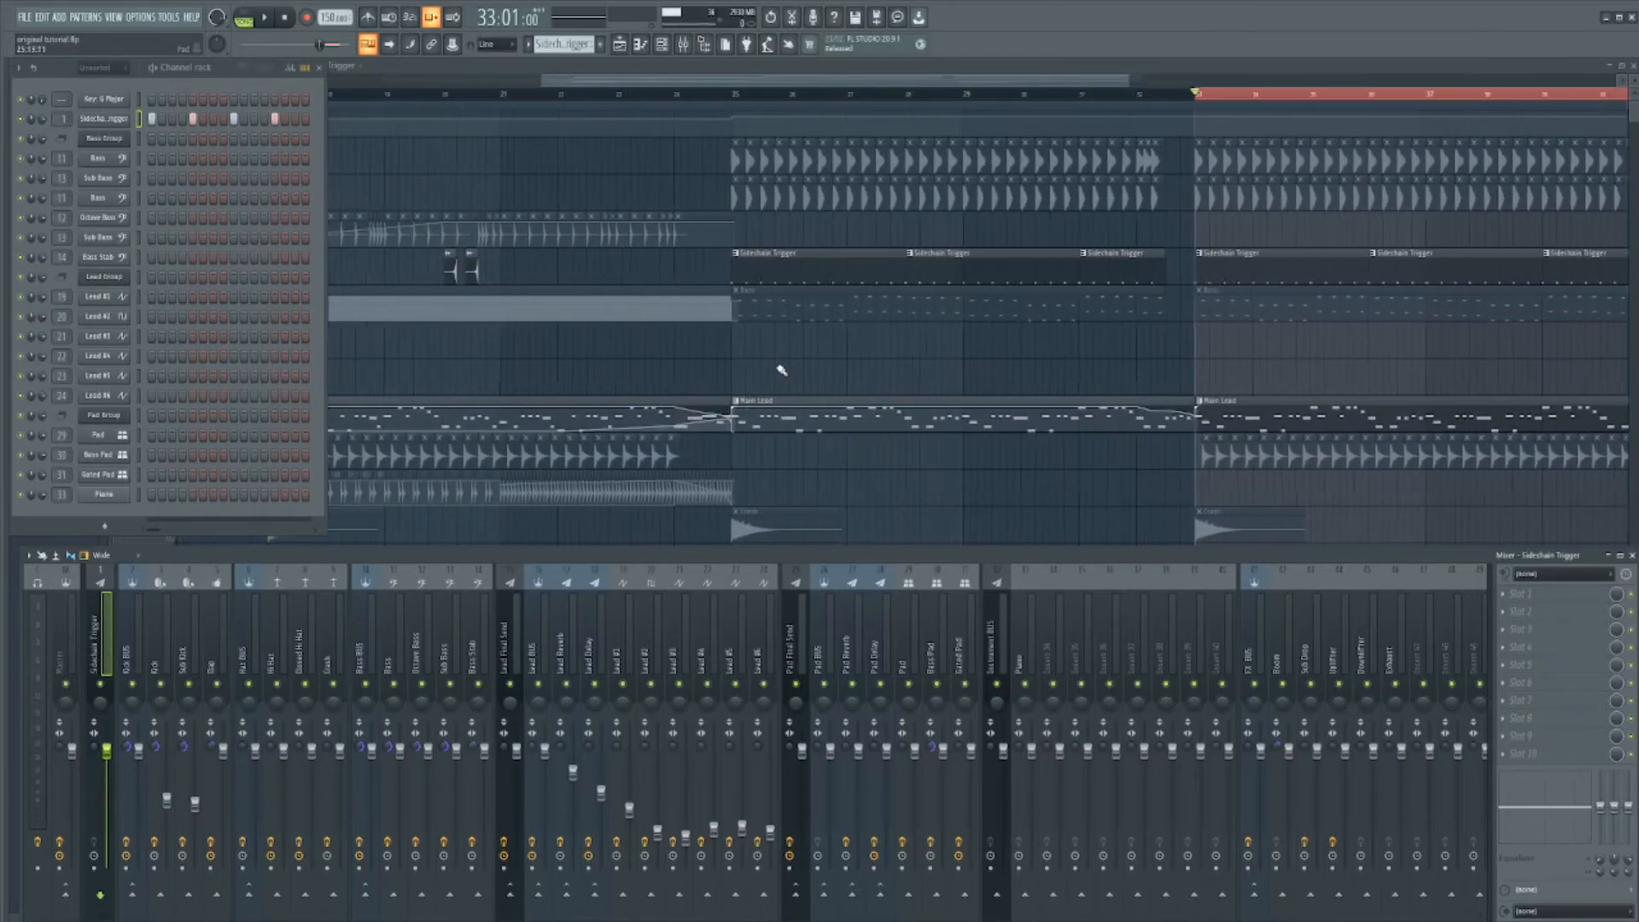
pyautogui.scroll(2, 782, 370)
pyautogui.scroll(-3, 694, 367)
pyautogui.scroll(2, 866, 352)
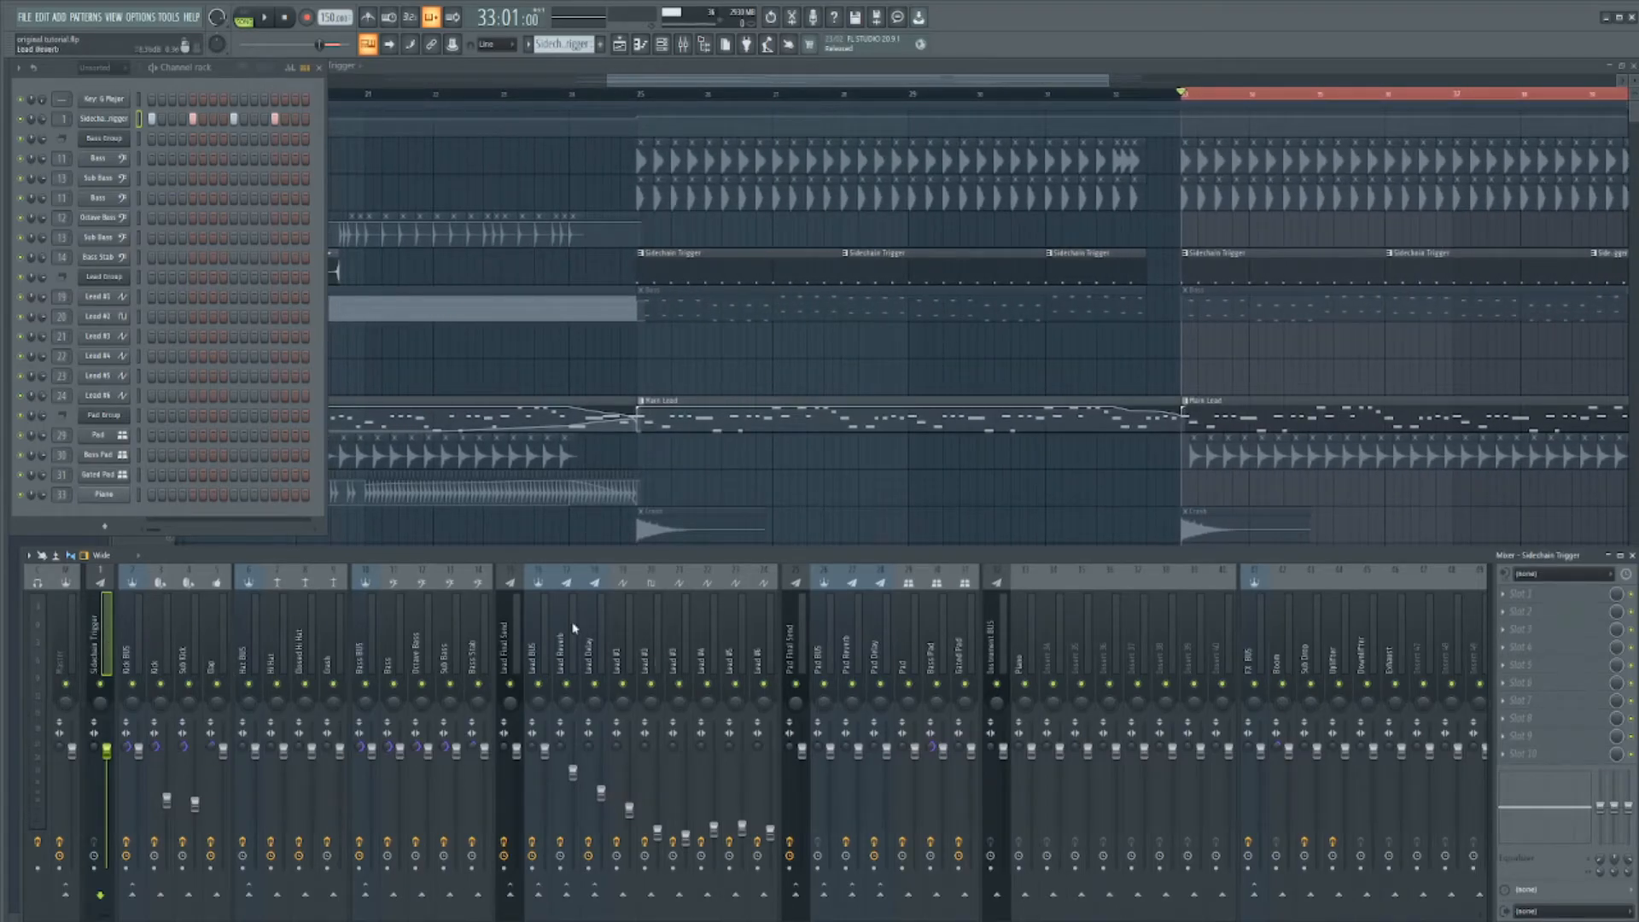
# View the sampler settings of the Sidechain Trigger channel and close them
pyautogui.click(108, 120)
pyautogui.moveTo(151, 132); pyautogui.dragTo(692, 169)
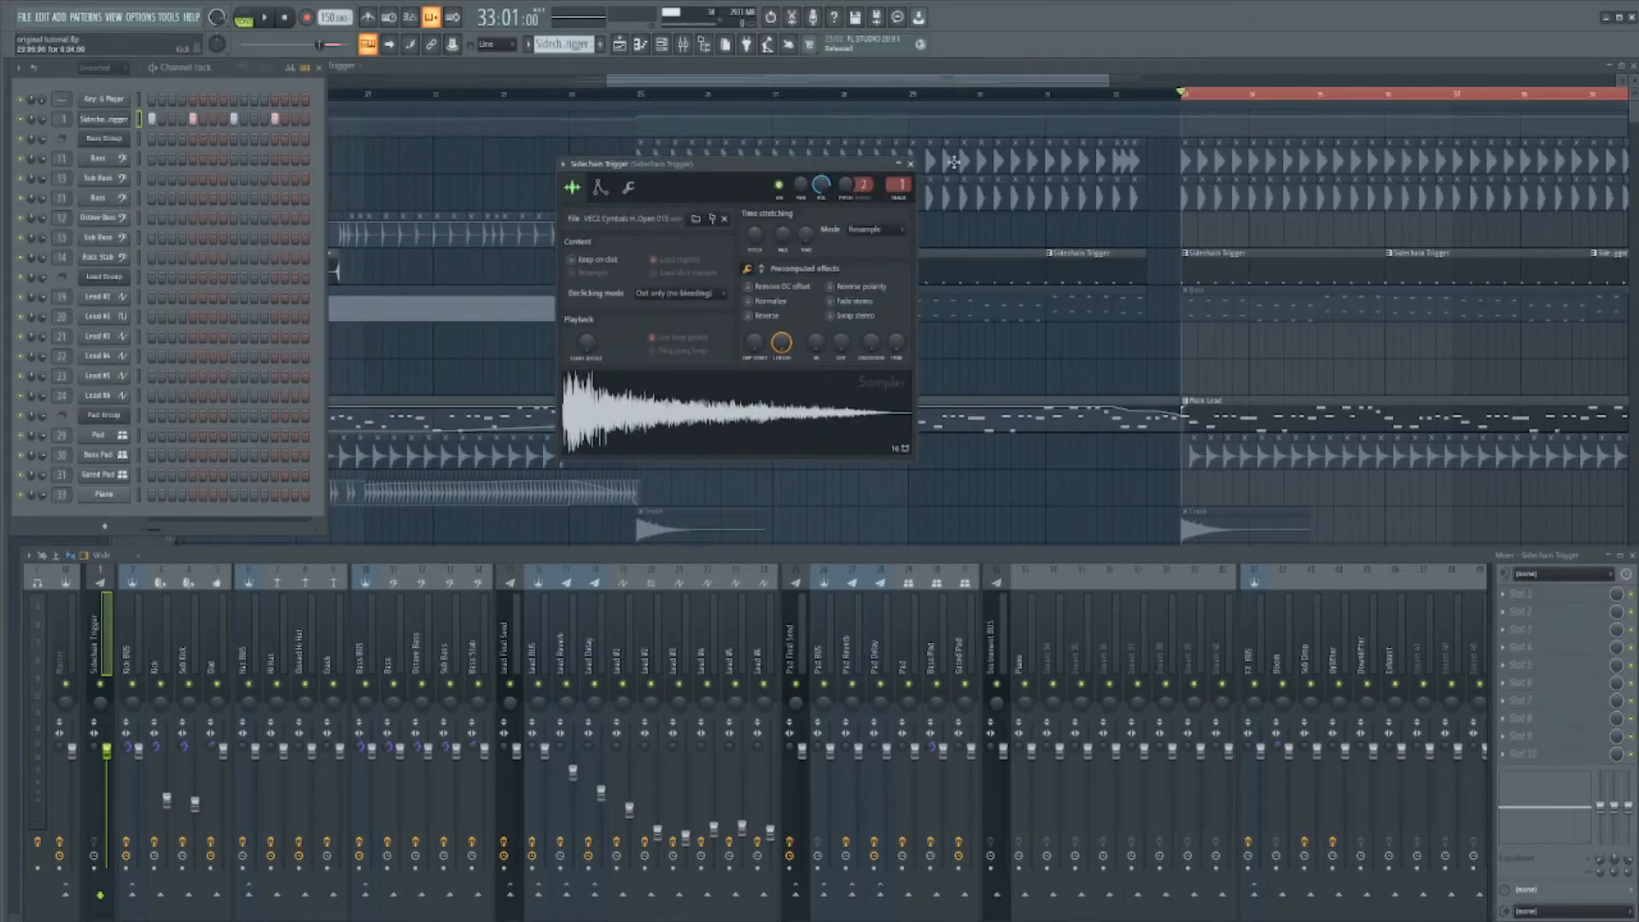
pyautogui.click(911, 164)
# Add a very short Sidechain Trigger clip on the Reverse Clap track at the extra kick before bar 33
pyautogui.scroll(5, 980, 162)
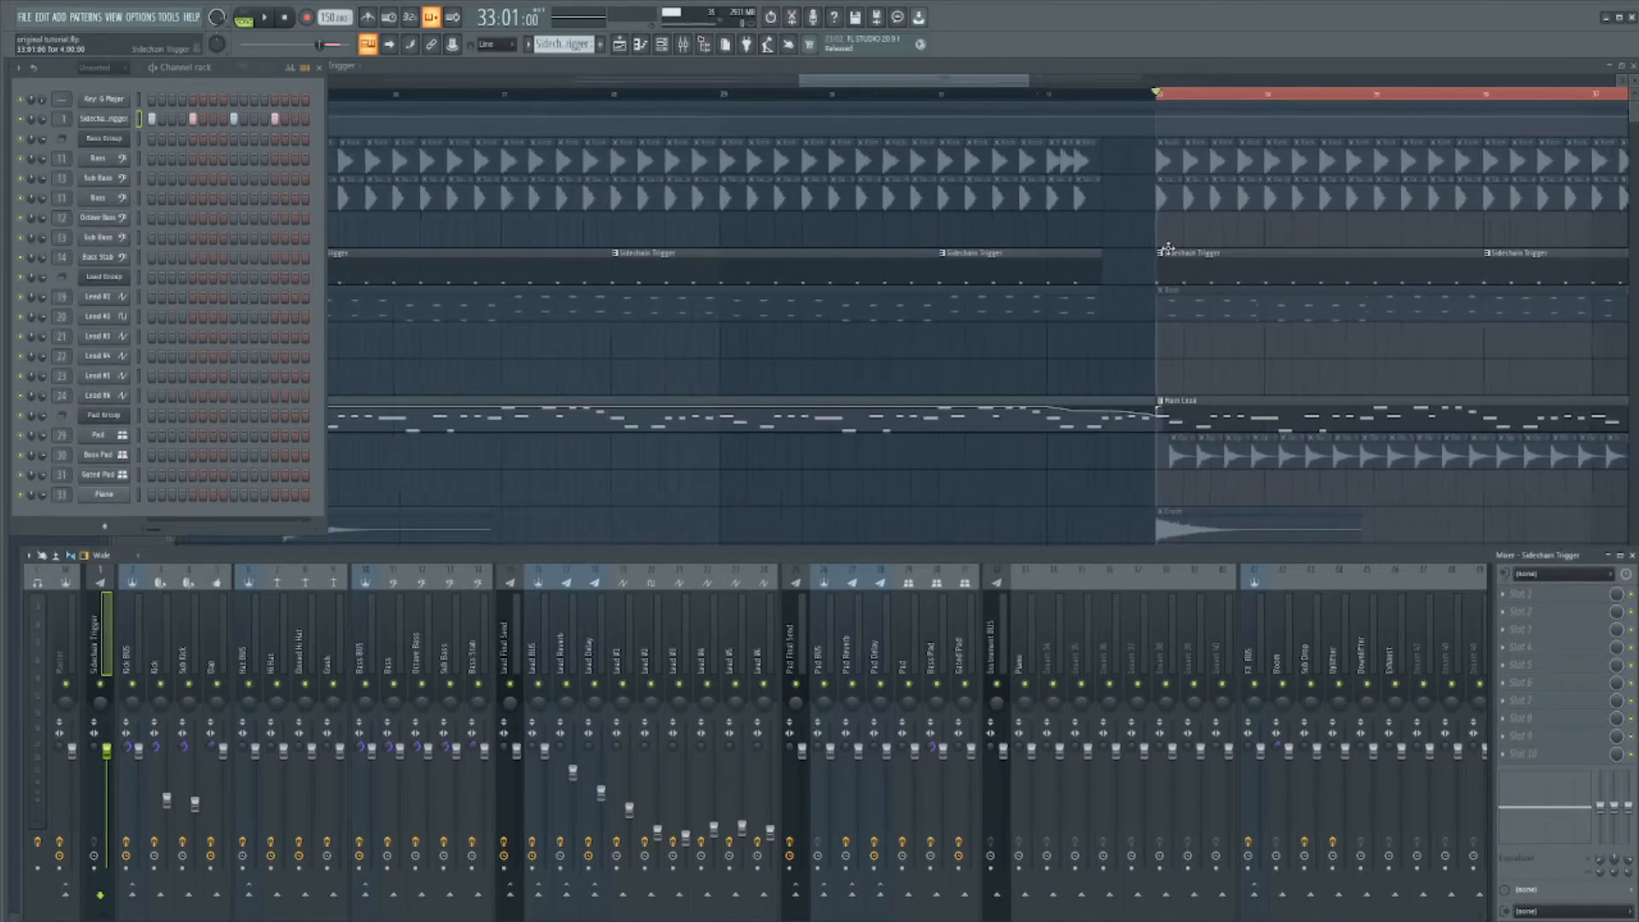
pyautogui.click(1011, 268)
pyautogui.click(985, 347)
pyautogui.moveTo(1280, 333); pyautogui.dragTo(983, 262)
pyautogui.scroll(-6, 1127, 322)
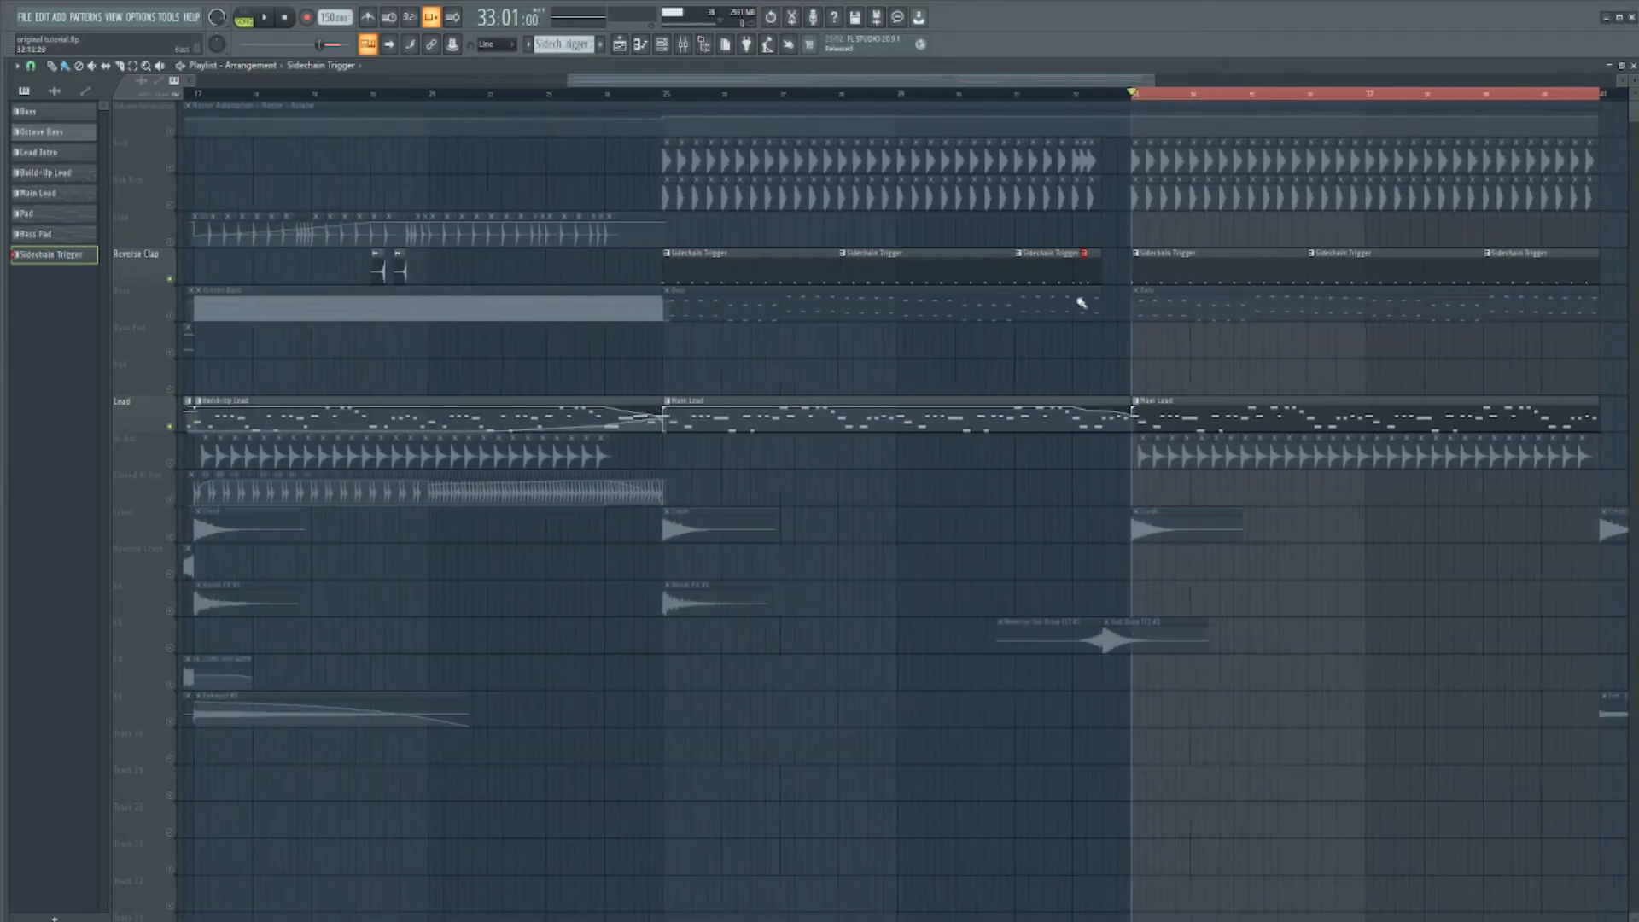
# Route the Sidechain Trigger mixer track to Lead Final Send, and set that send level to 0%
pyautogui.click(683, 44)
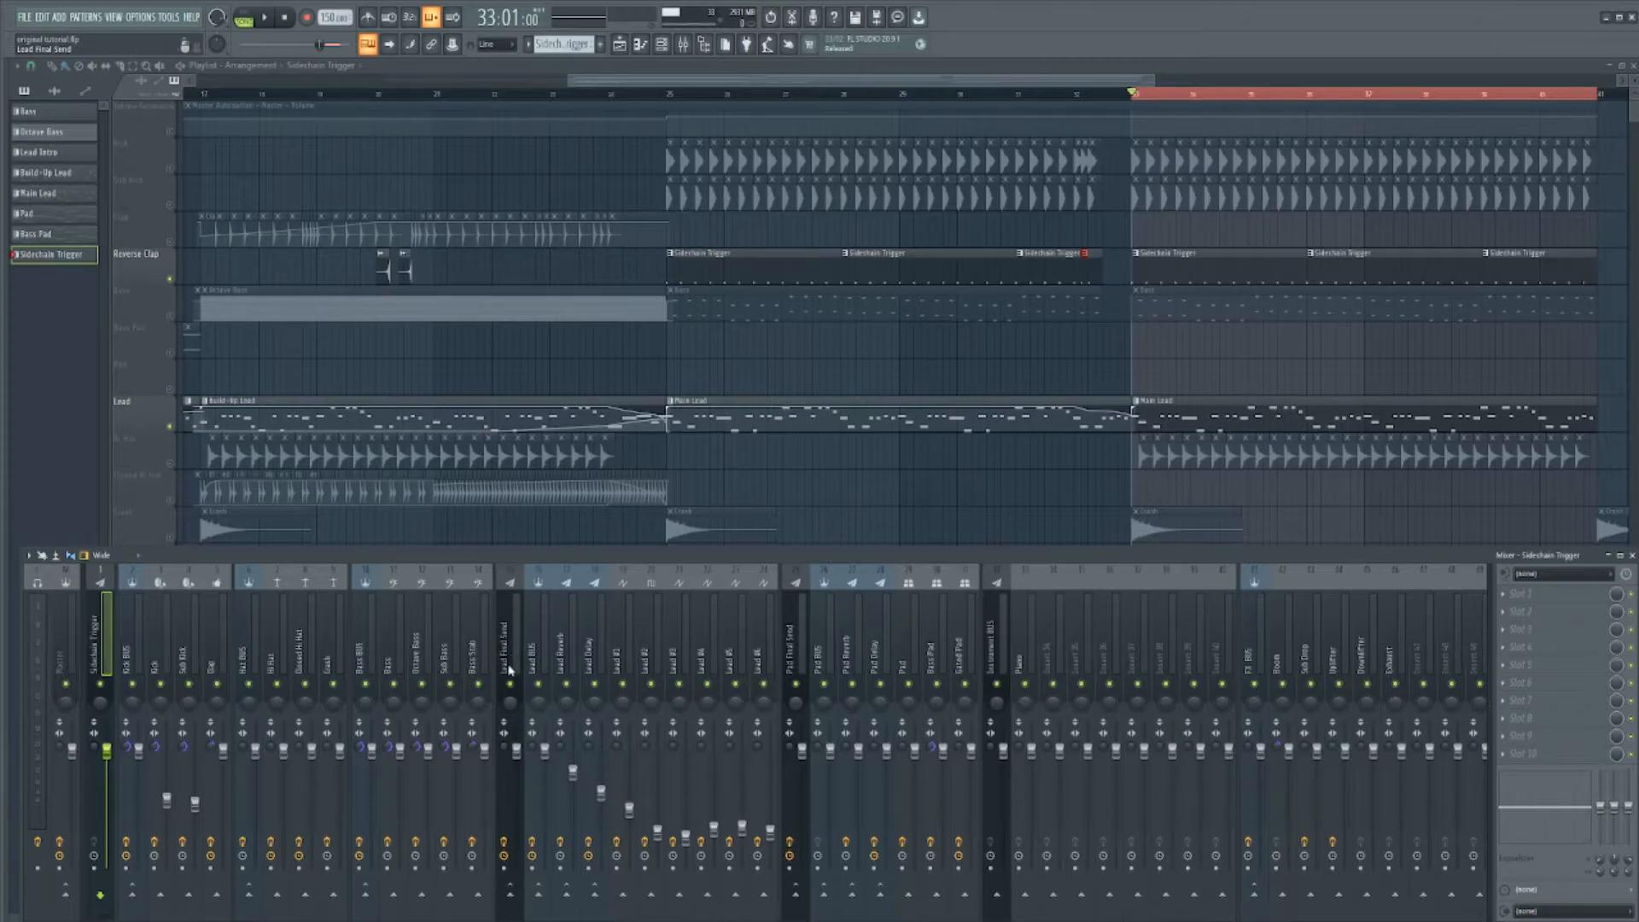
pyautogui.click(510, 896)
pyautogui.moveTo(510, 895); pyautogui.dragTo(510, 863)
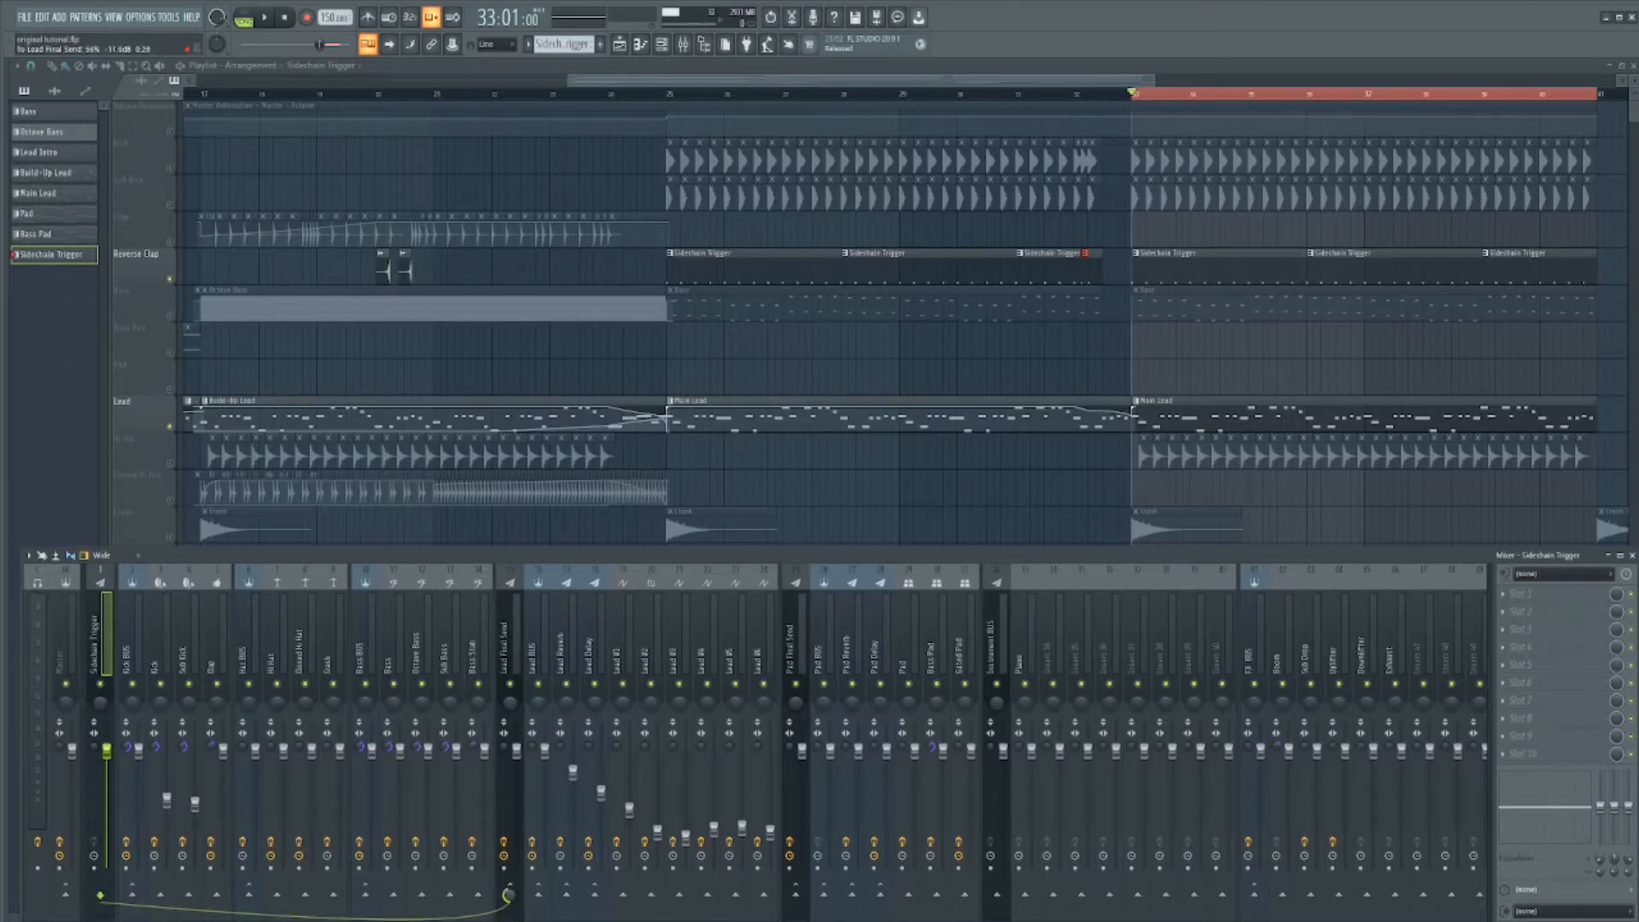
pyautogui.moveTo(547, 703); pyautogui.dragTo(551, 662)
pyautogui.click(508, 651)
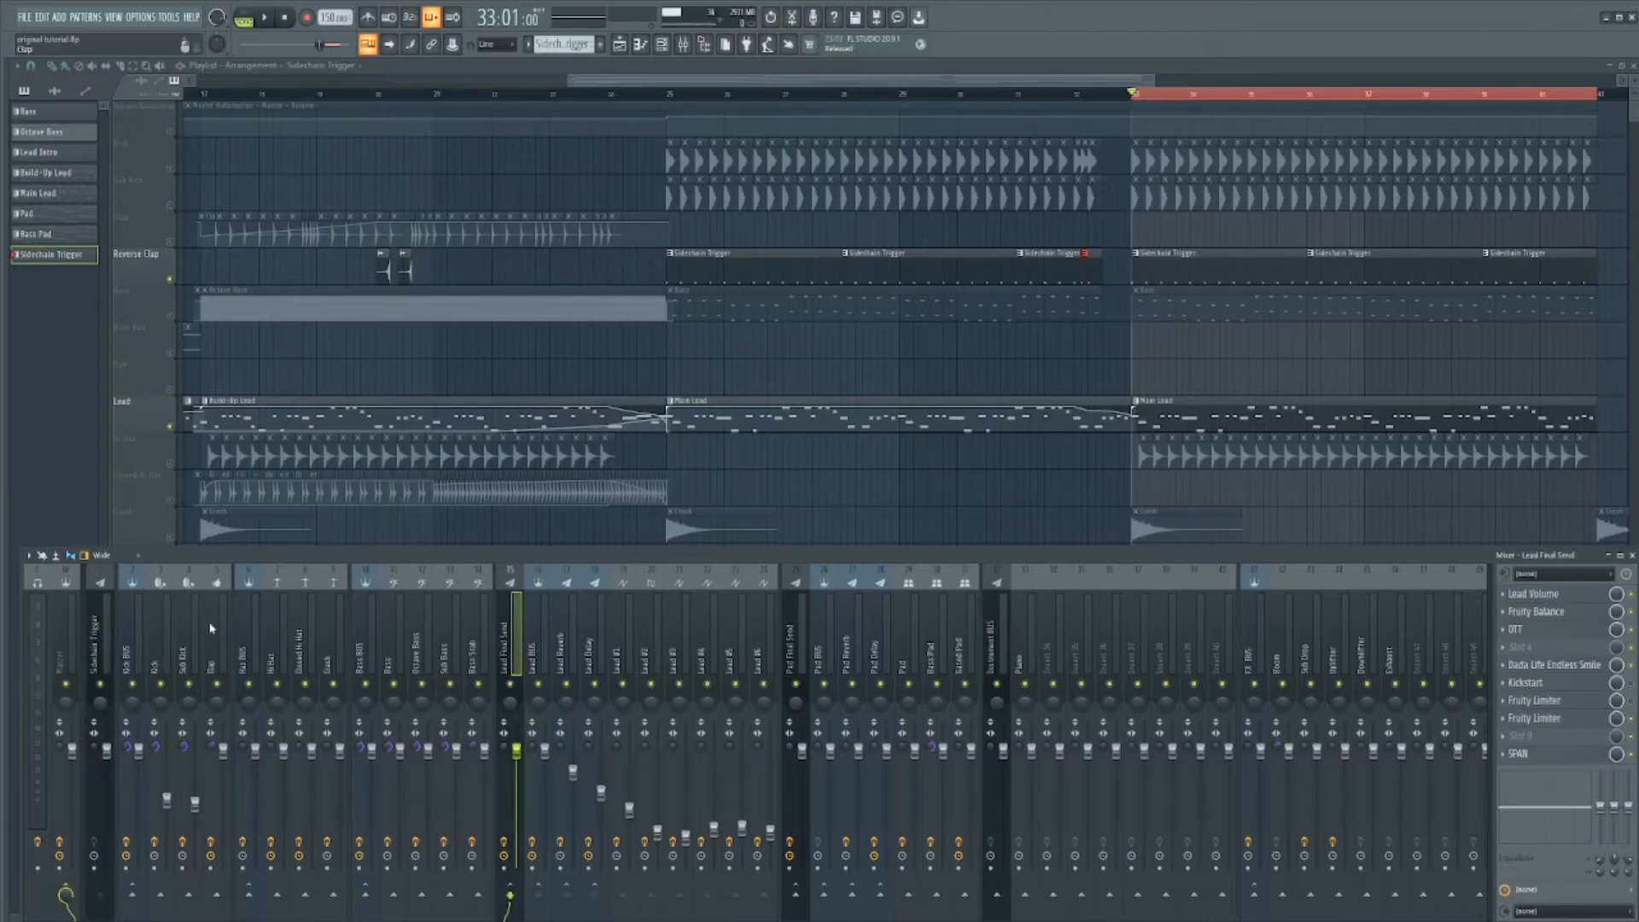
pyautogui.click(102, 642)
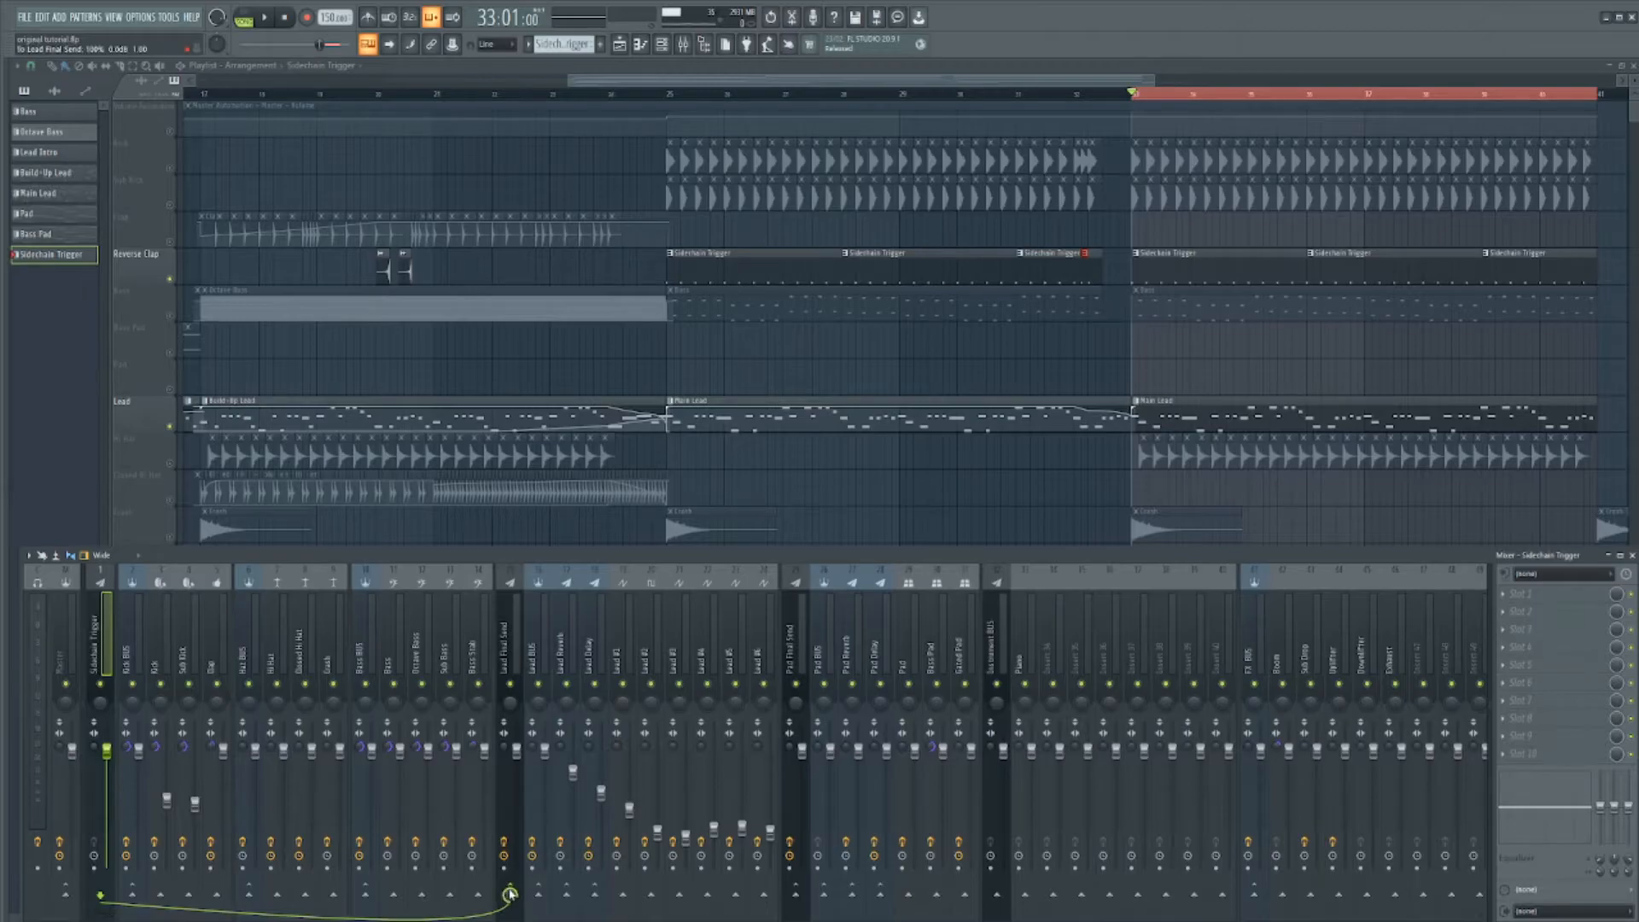
pyautogui.moveTo(510, 894); pyautogui.dragTo(510, 921)
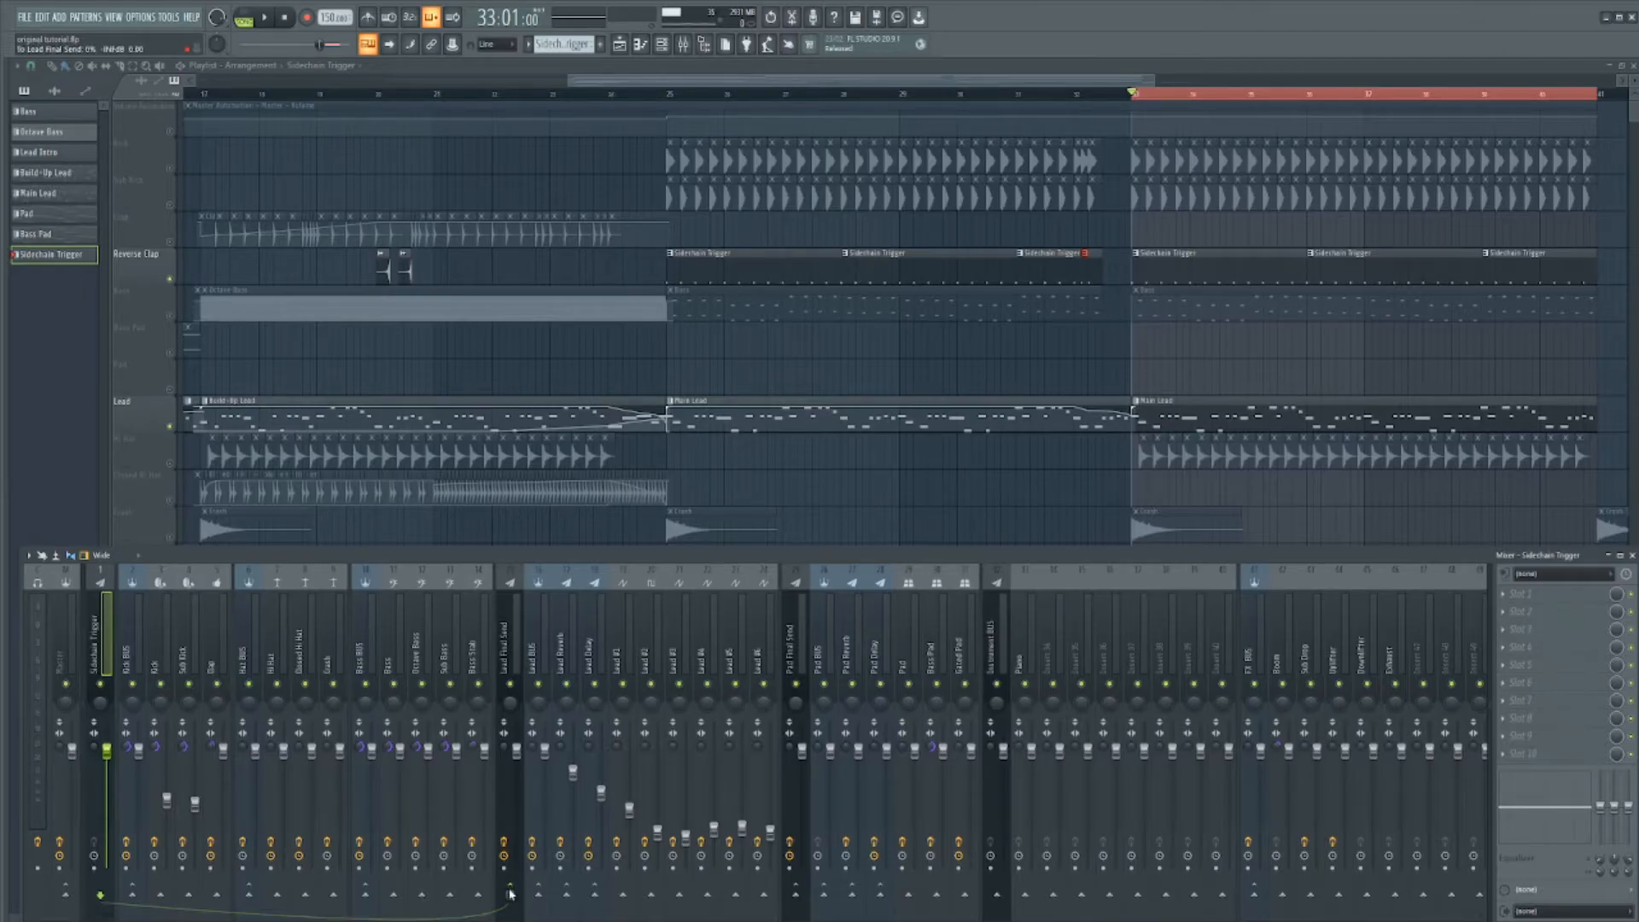
# Check the Lead Final Send track and the Sidechain Trigger track in the mixer
pyautogui.click(516, 647)
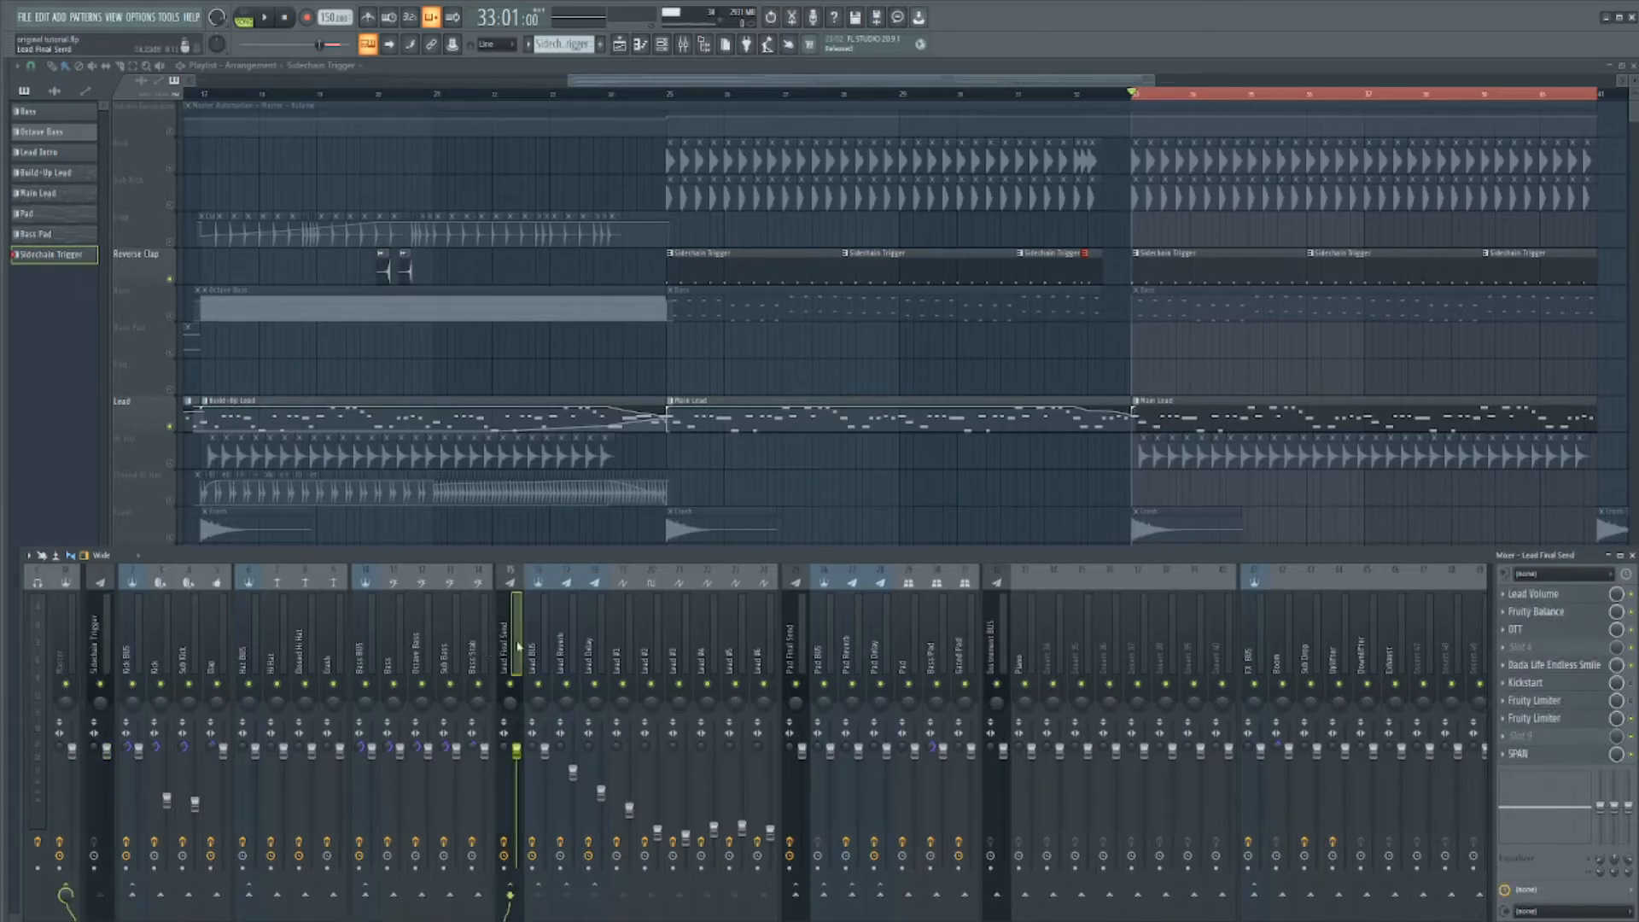
pyautogui.click(100, 645)
pyautogui.click(682, 47)
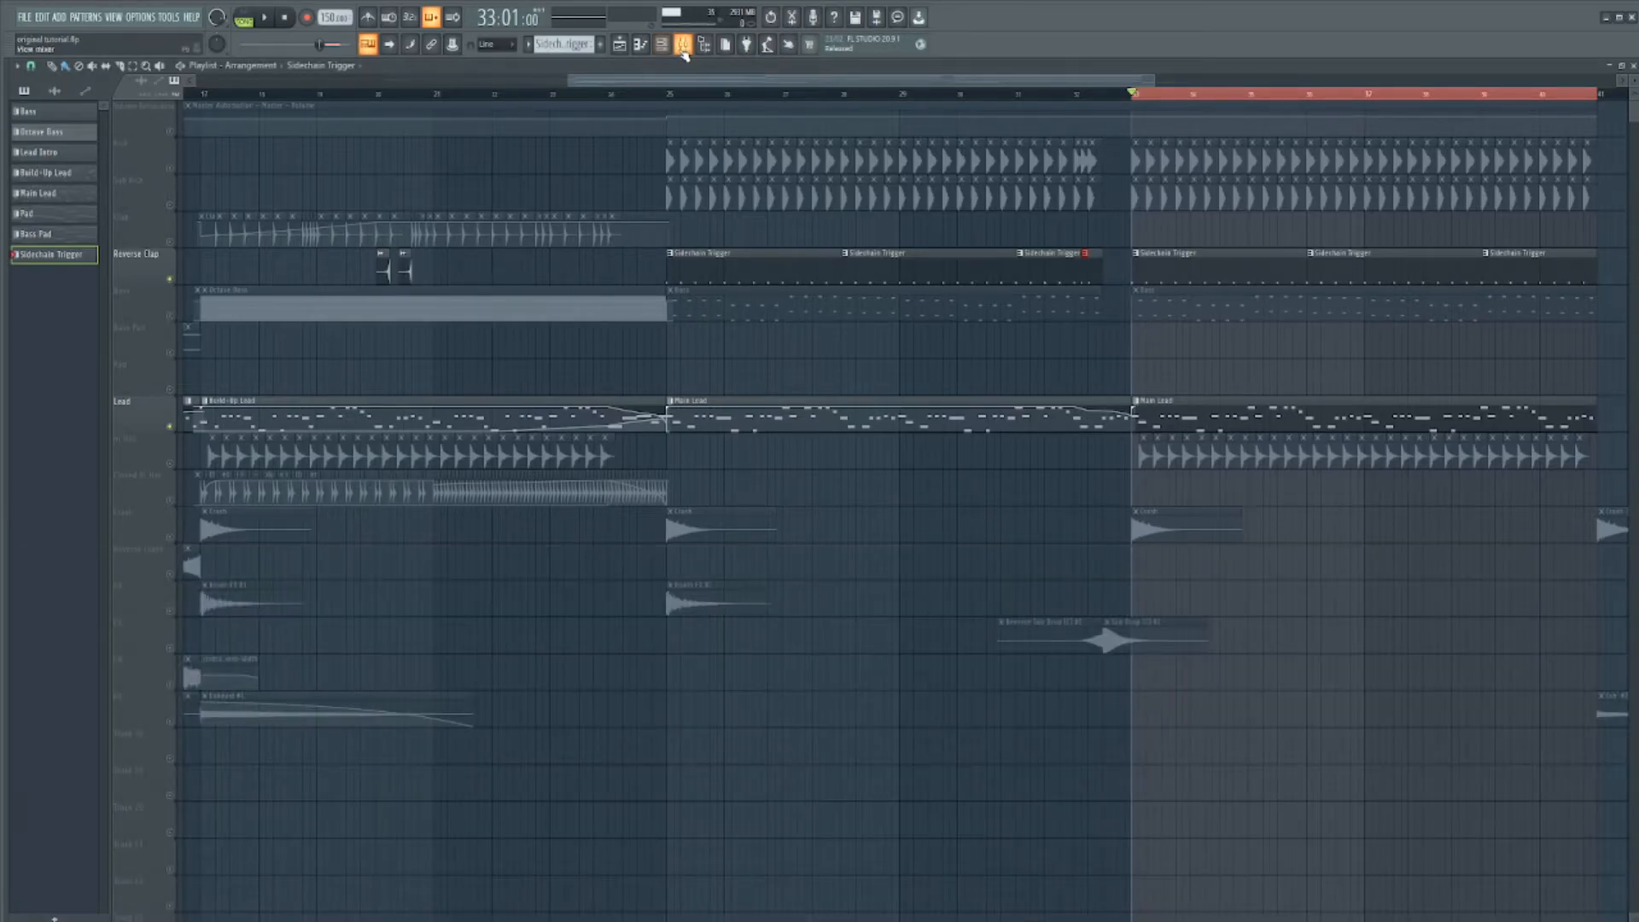
pyautogui.click(683, 47)
# Examine the Sidechain Trigger channel's sampler settings and its assigned mixer track in the channel rack
pyautogui.click(704, 44)
pyautogui.click(104, 118)
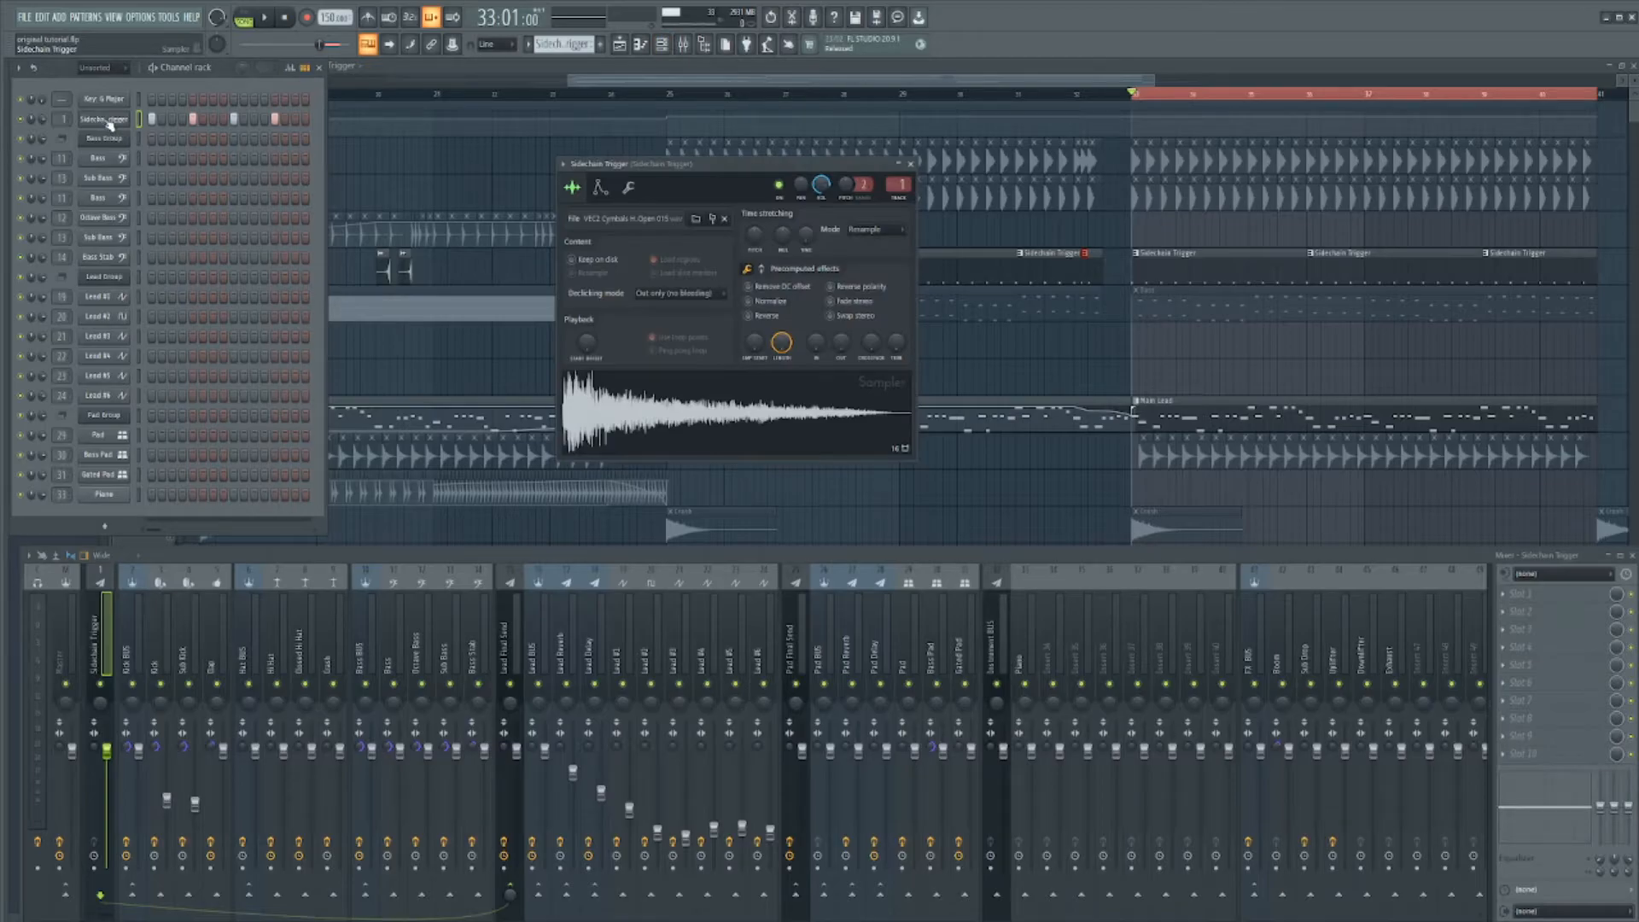
pyautogui.click(651, 418)
pyautogui.click(95, 119)
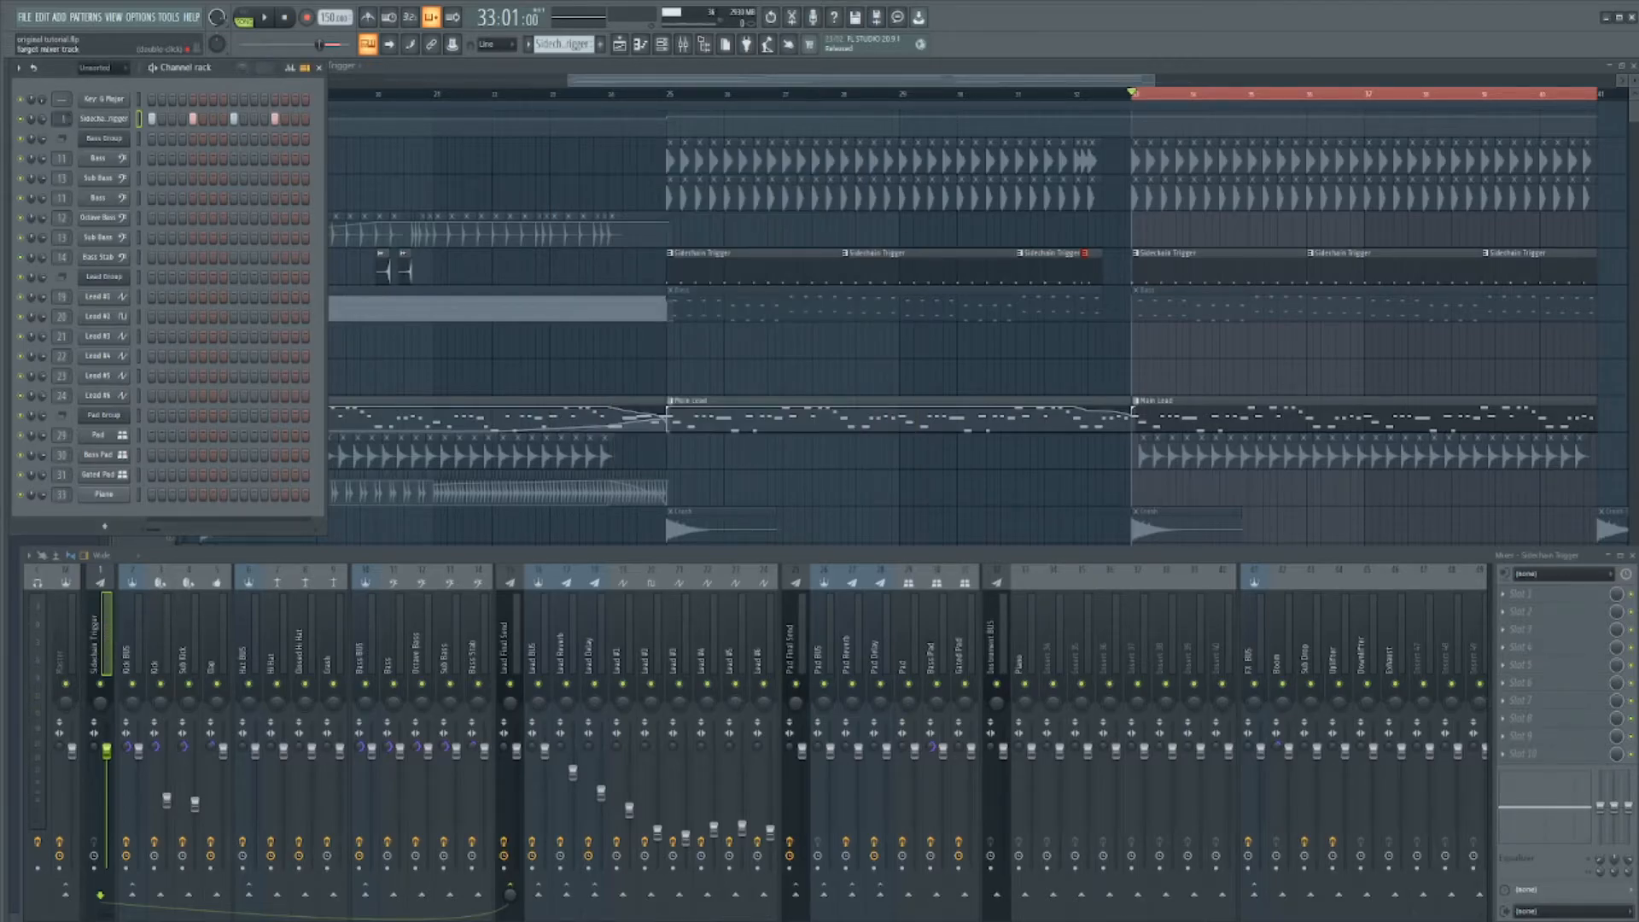
pyautogui.scroll(1, 62, 119)
pyautogui.moveTo(62, 118)
pyautogui.mouseDown()
pyautogui.moveTo(62, 78)
pyautogui.moveTo(61, 126)
pyautogui.mouseUp()
pyautogui.click(118, 121)
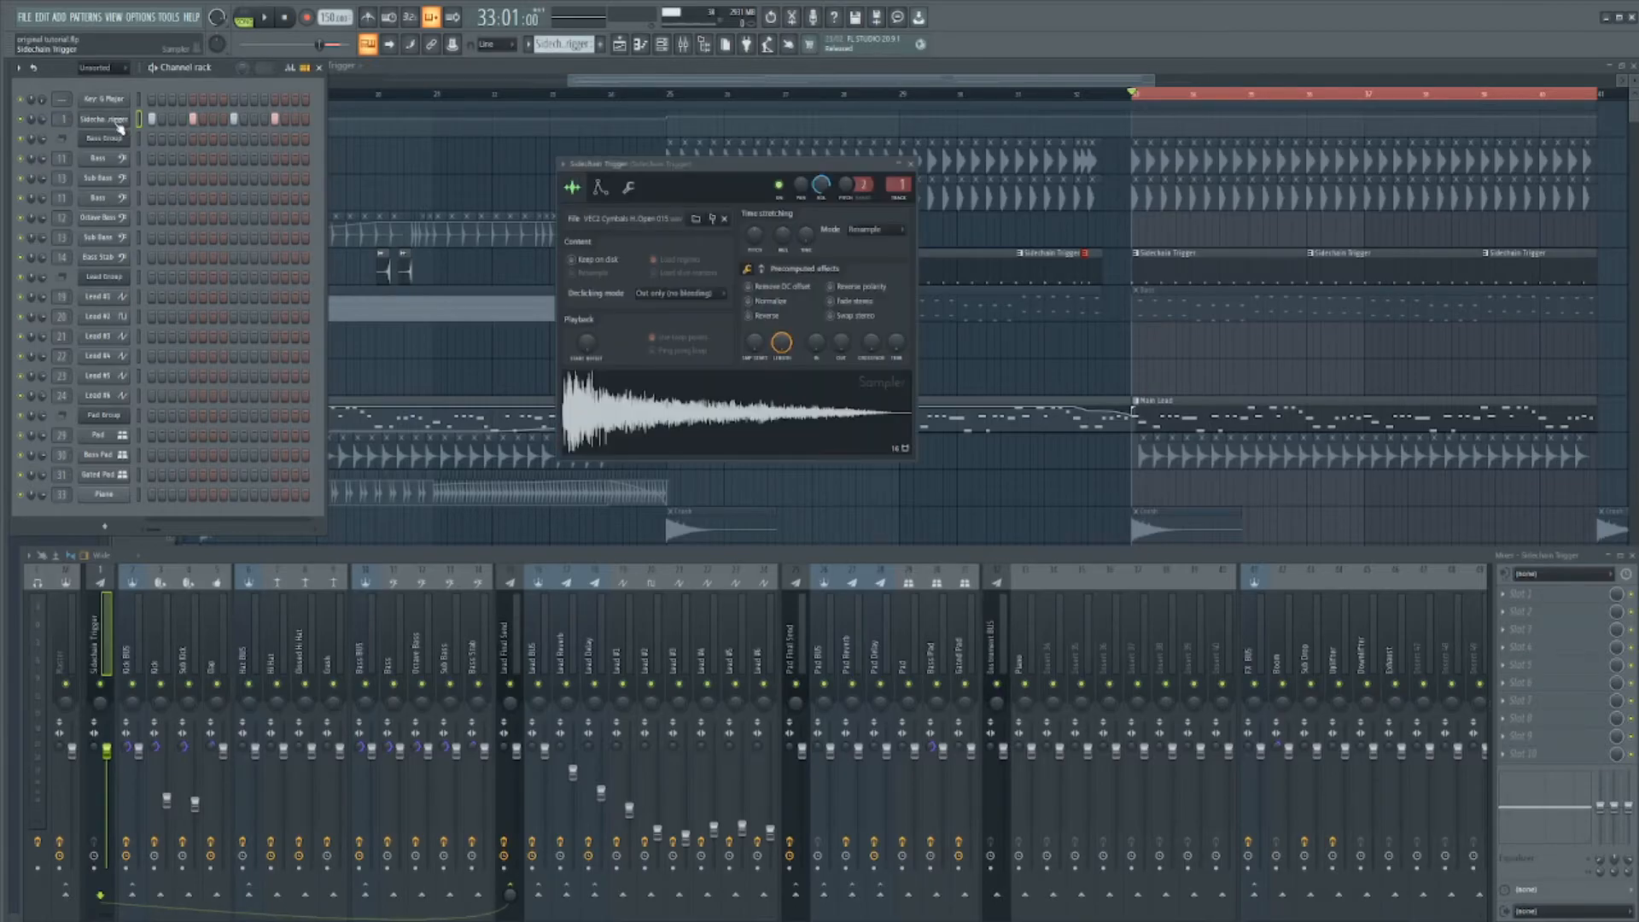
pyautogui.click(107, 122)
pyautogui.click(107, 122)
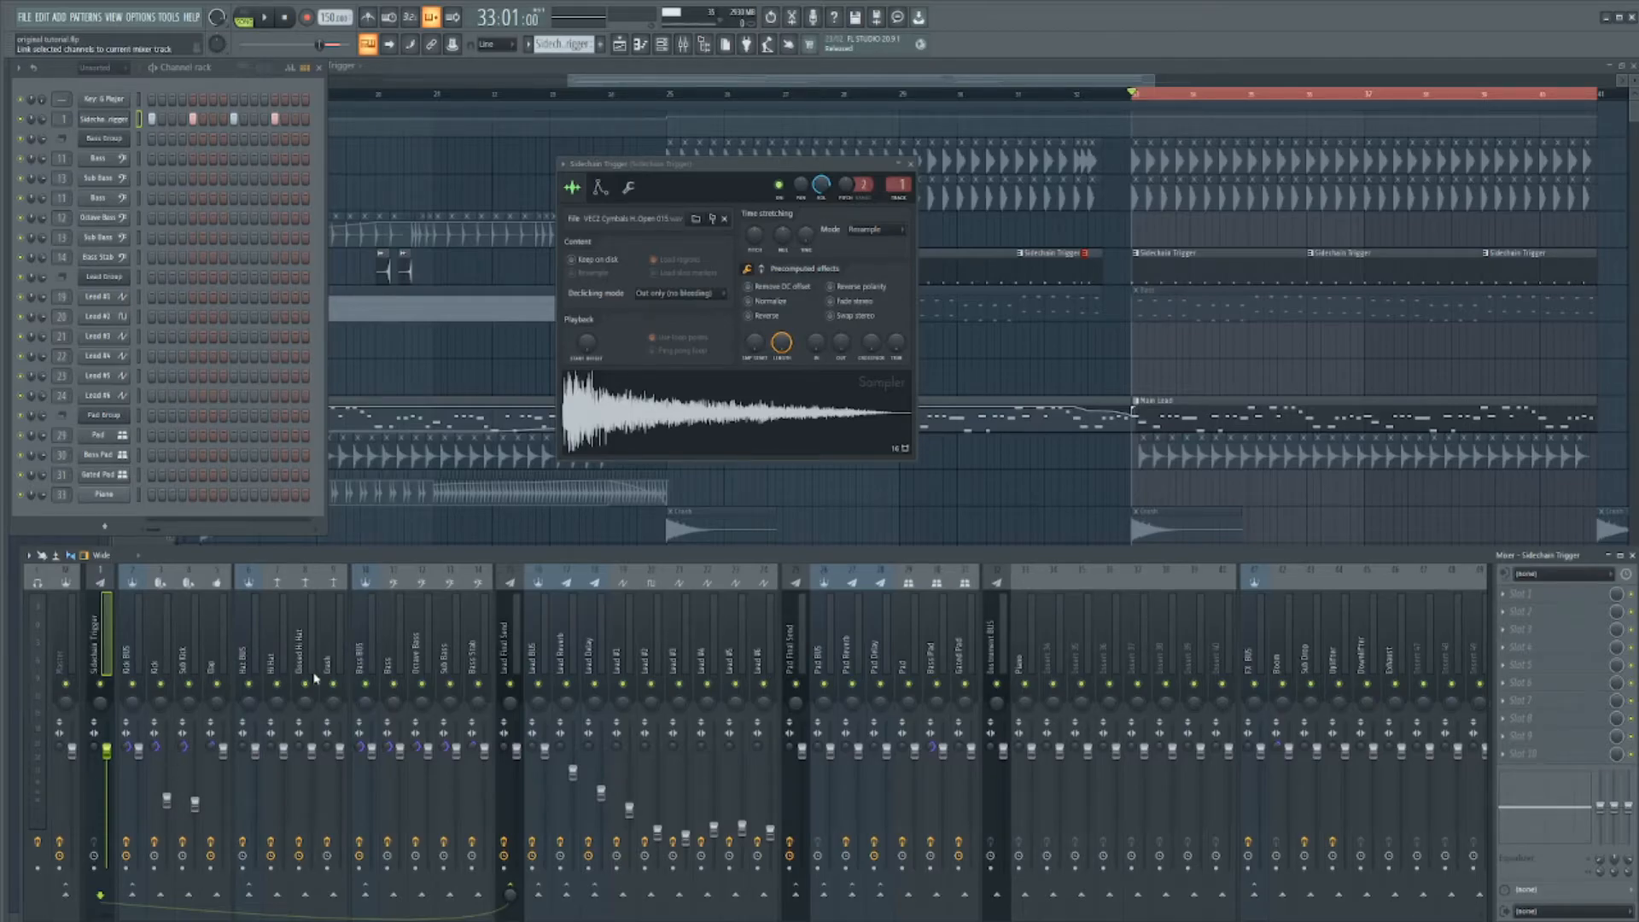
# Try linking the Sidechain Trigger channel to the Kick BUS mixer track, and route it back to mixer track 1
pyautogui.click(133, 651)
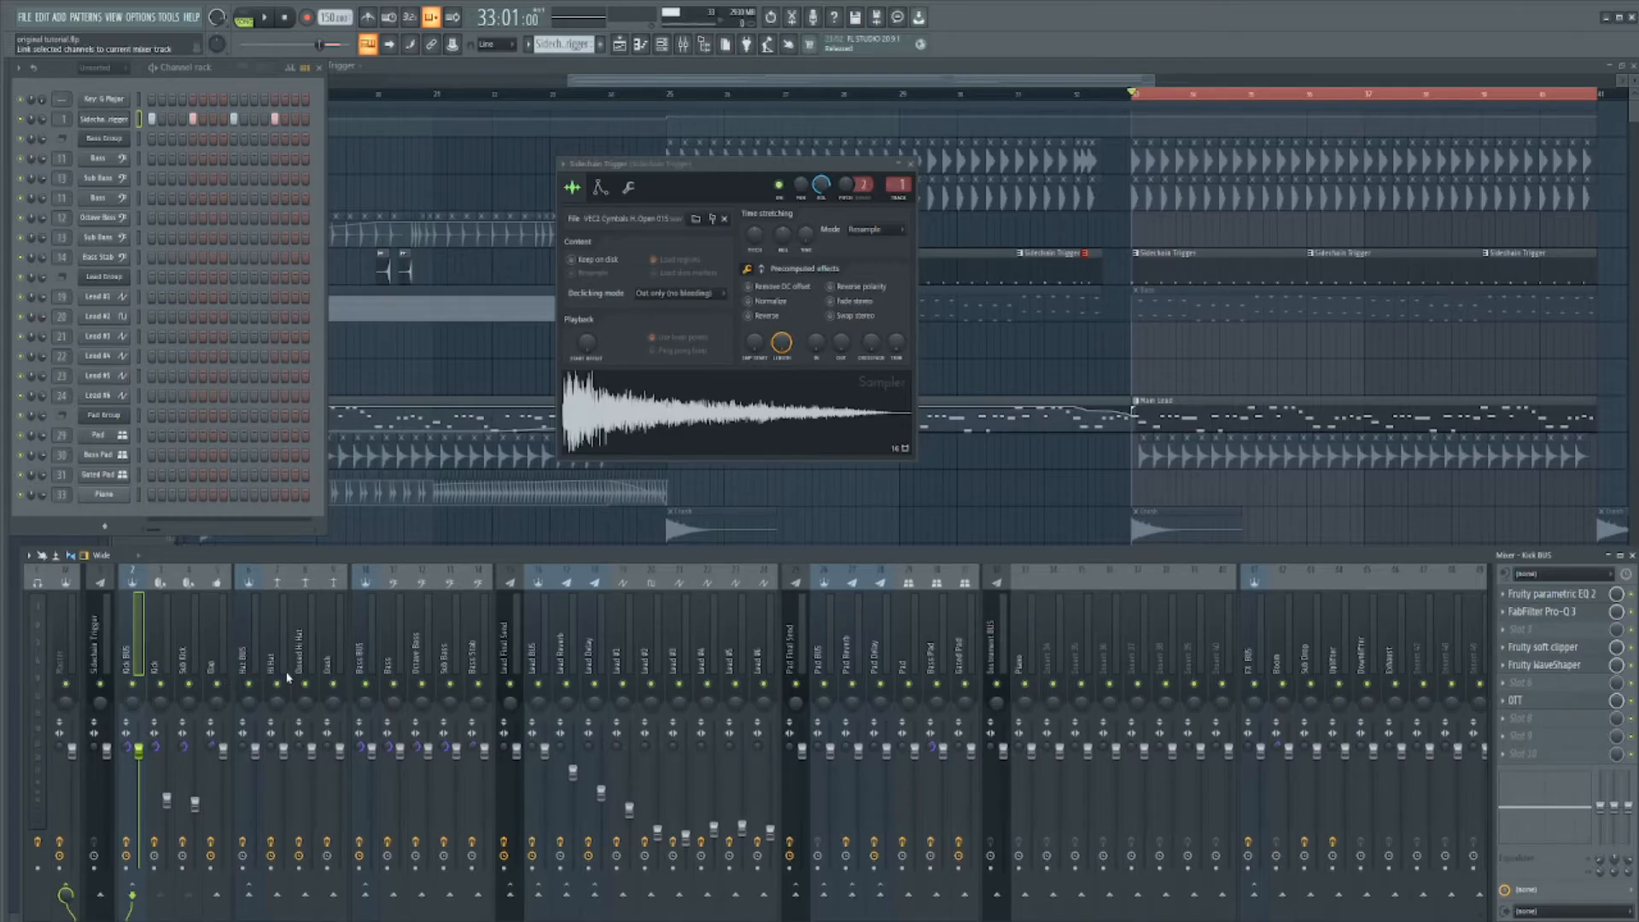
pyautogui.hotkey('ctrl', 'l')
pyautogui.moveTo(61, 118)
pyautogui.mouseDown()
pyautogui.moveTo(62, 137)
pyautogui.moveTo(62, 113)
pyautogui.mouseUp()
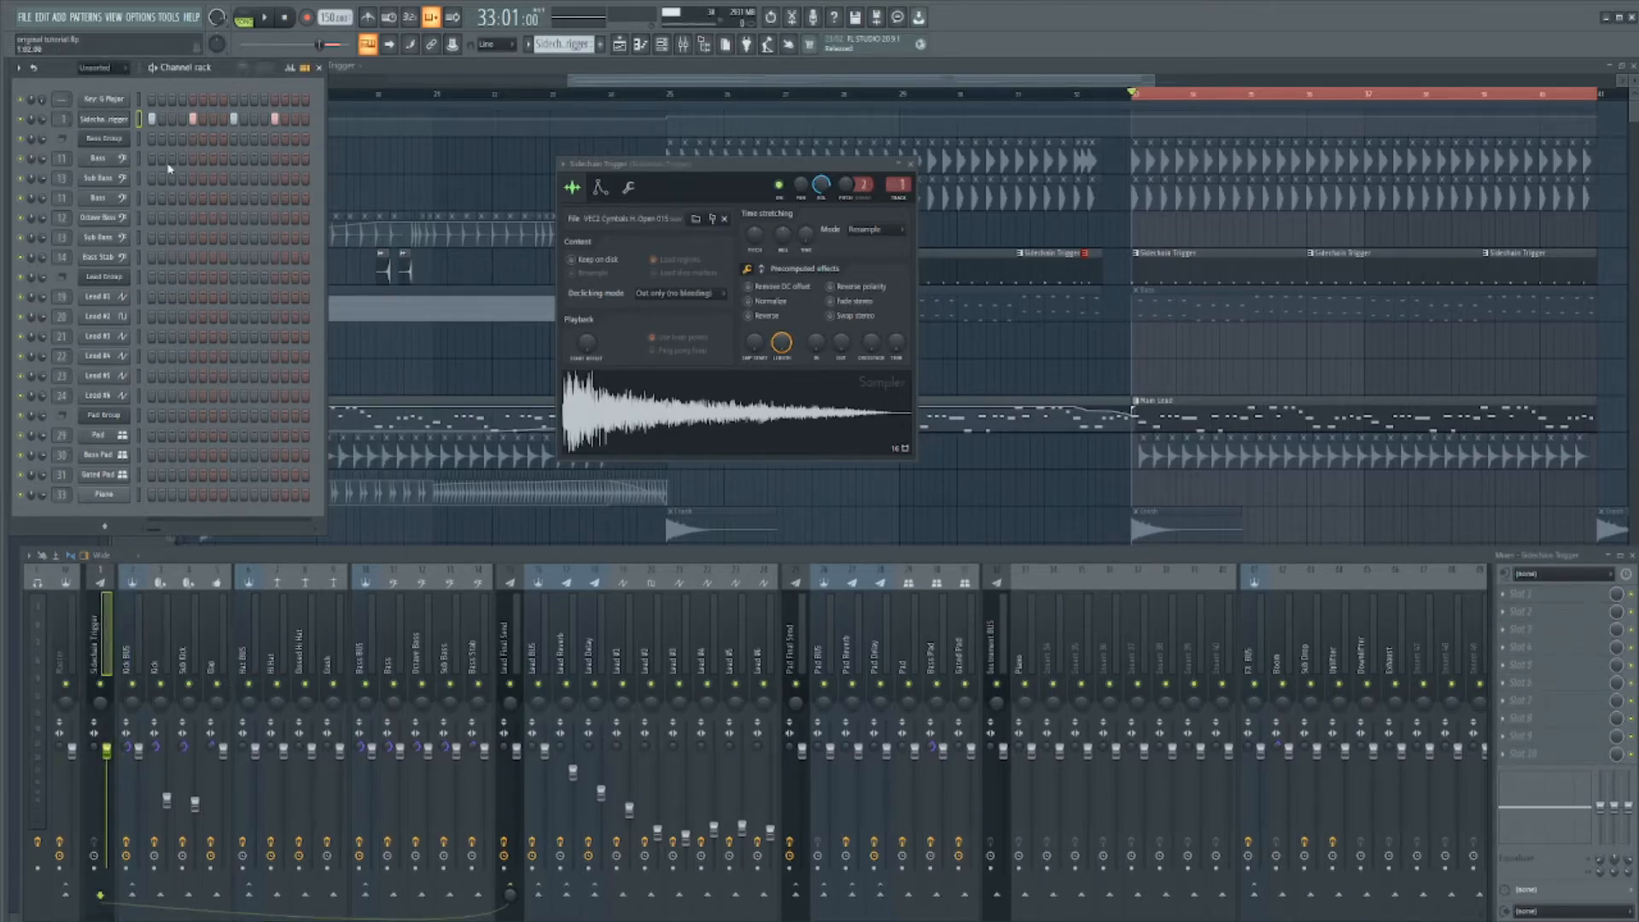
pyautogui.click(121, 121)
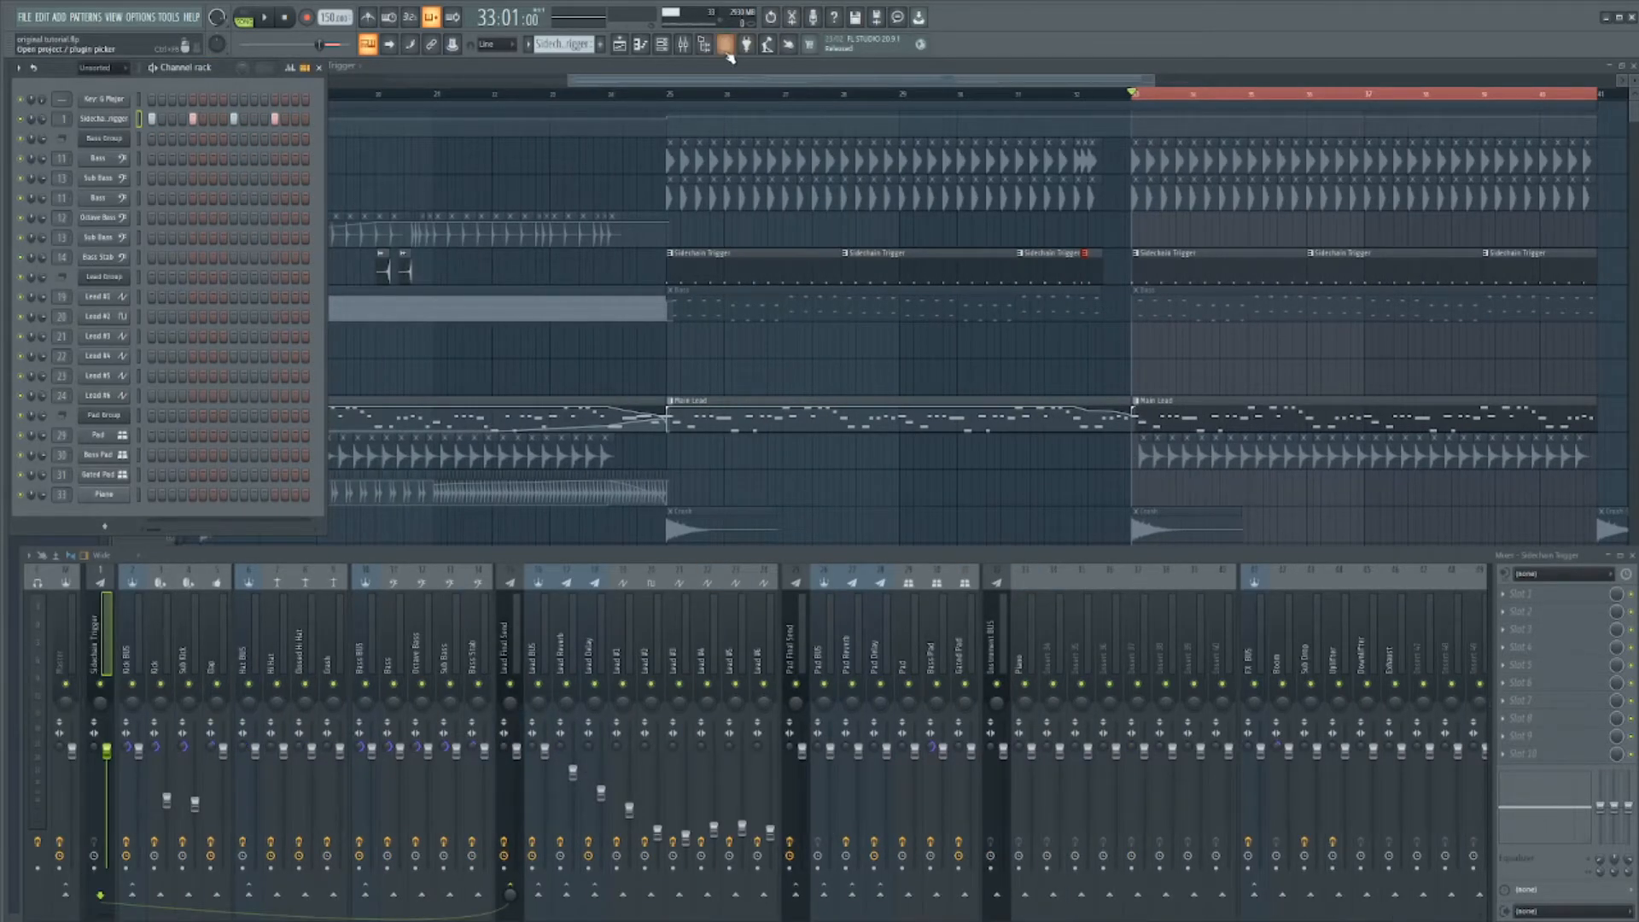
pyautogui.click(716, 49)
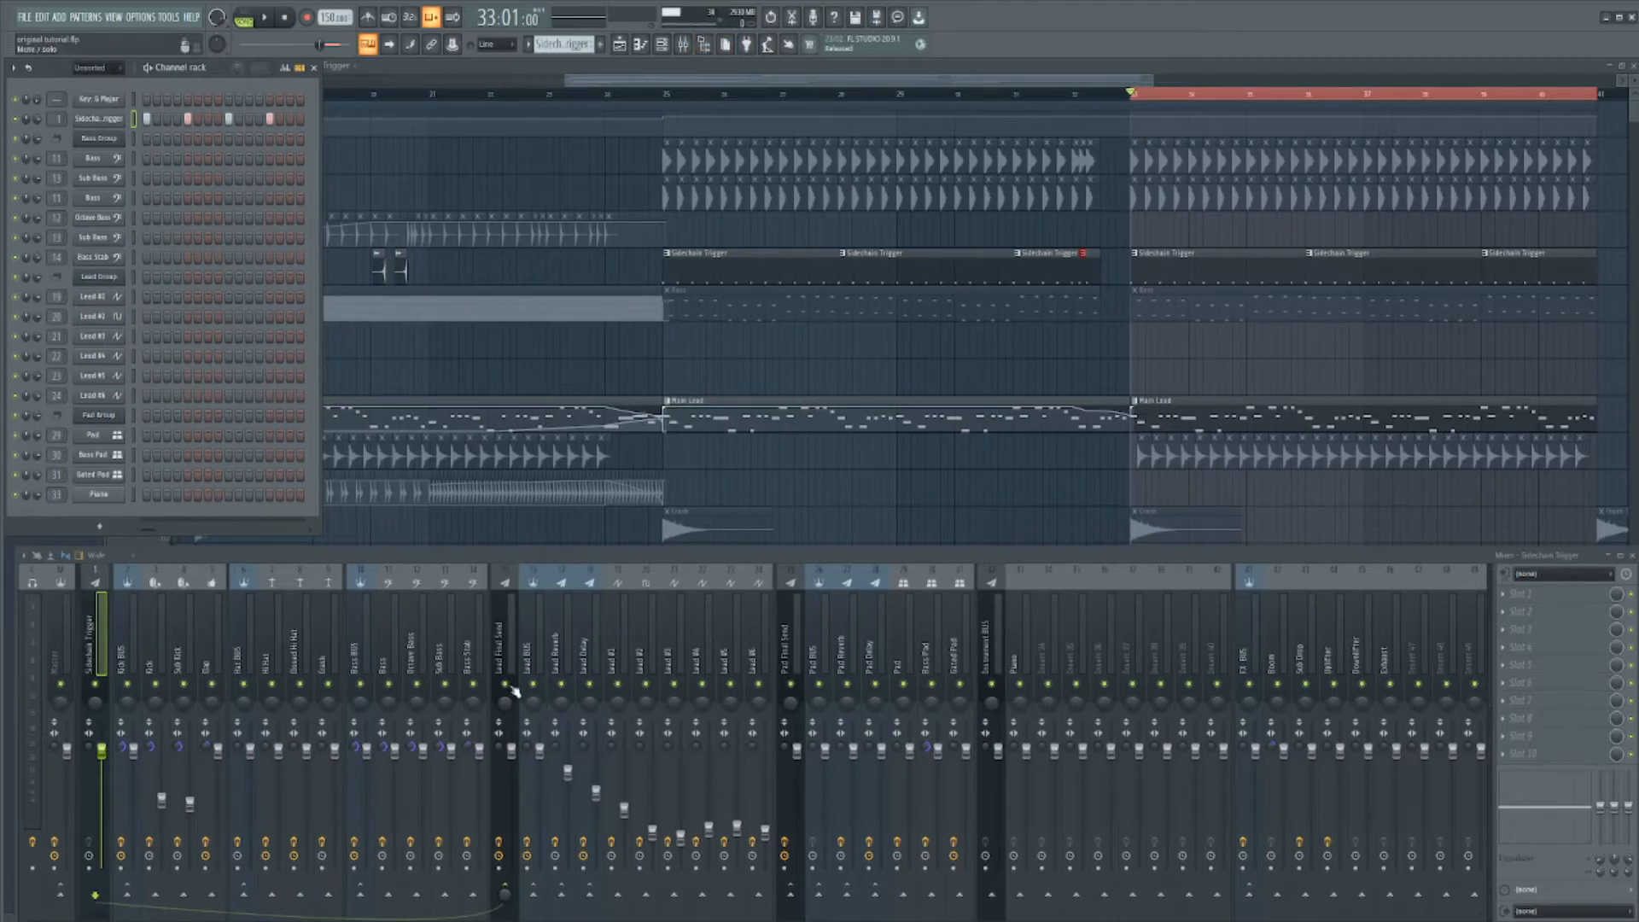
# Set the sidechain input of the second Fruity Limiter on Lead Final Send to Sidechain Trigger
pyautogui.click(511, 640)
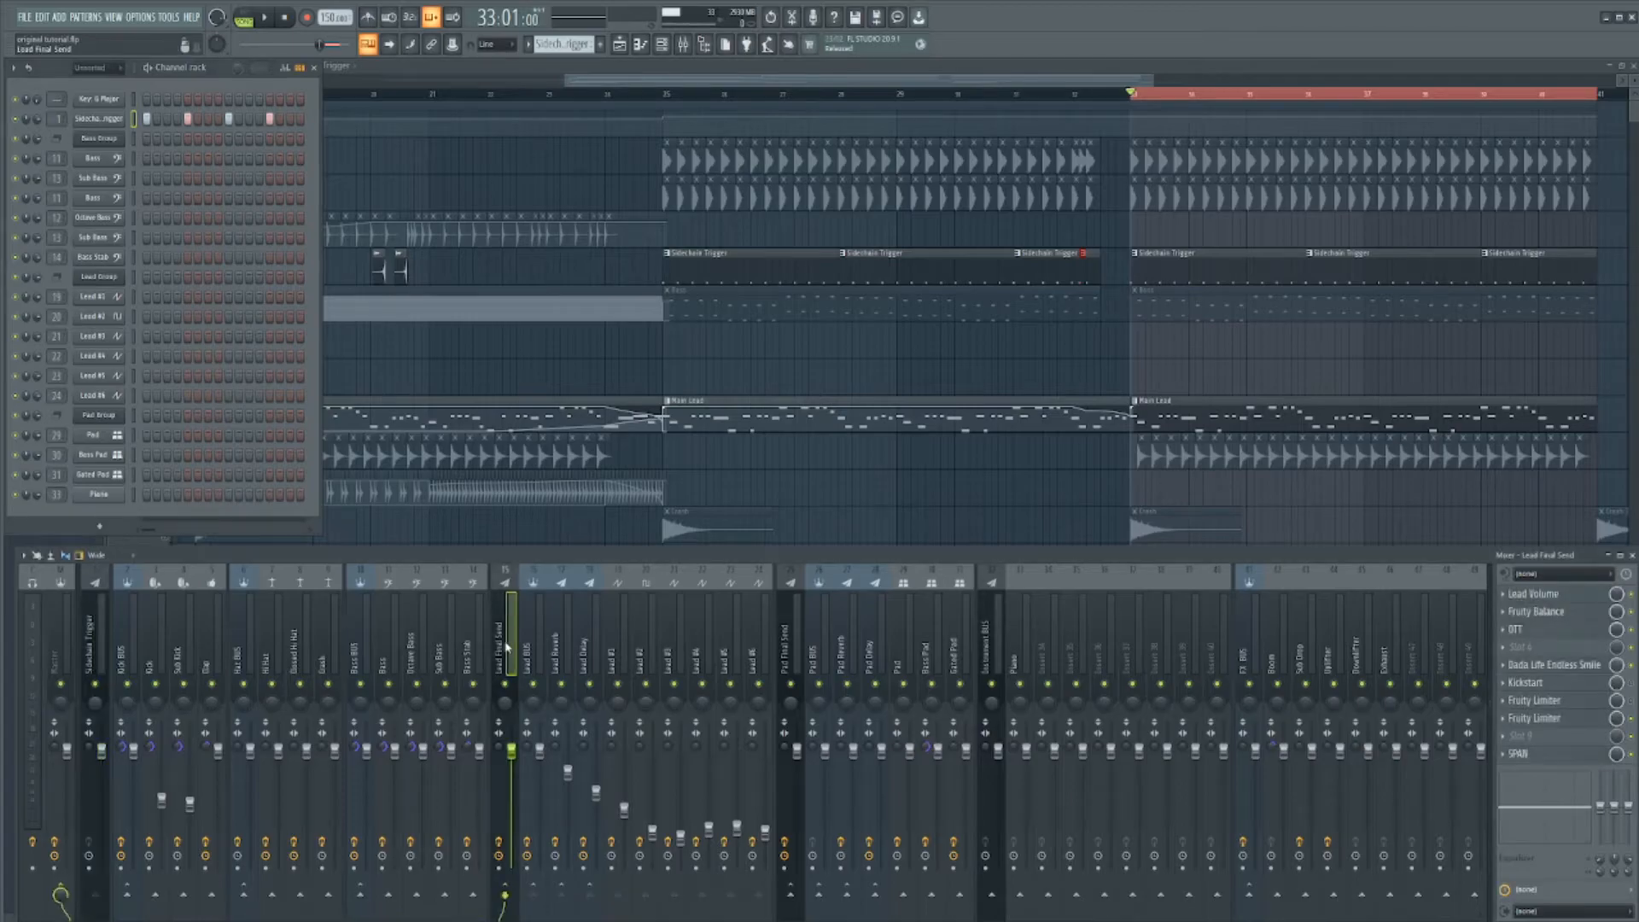
pyautogui.click(1563, 725)
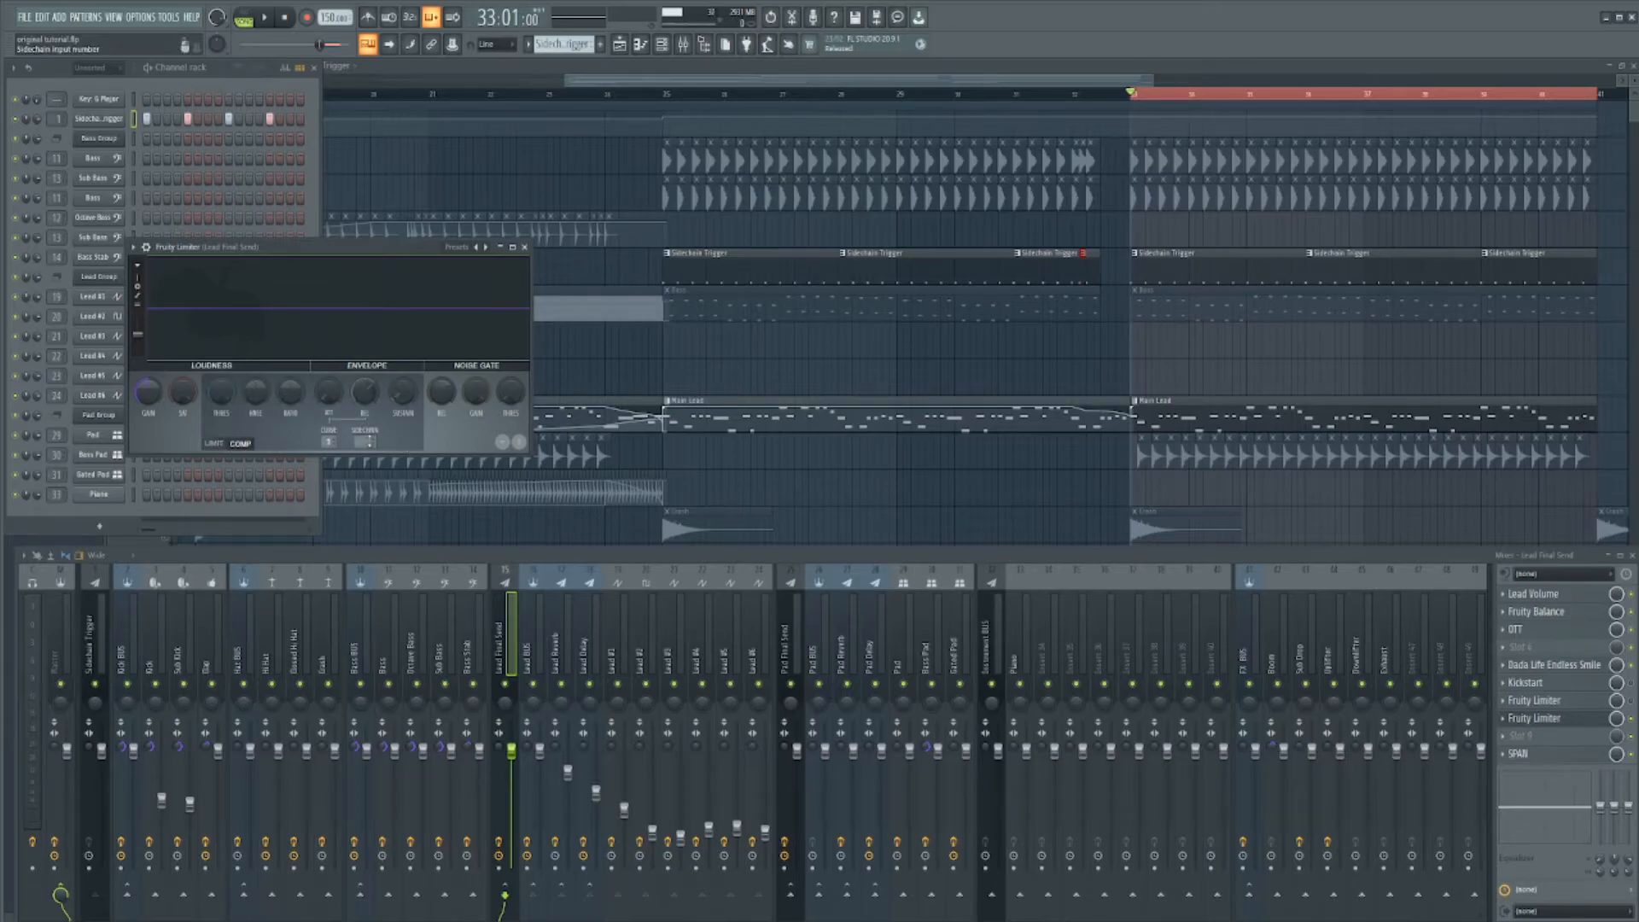
pyautogui.click(371, 444)
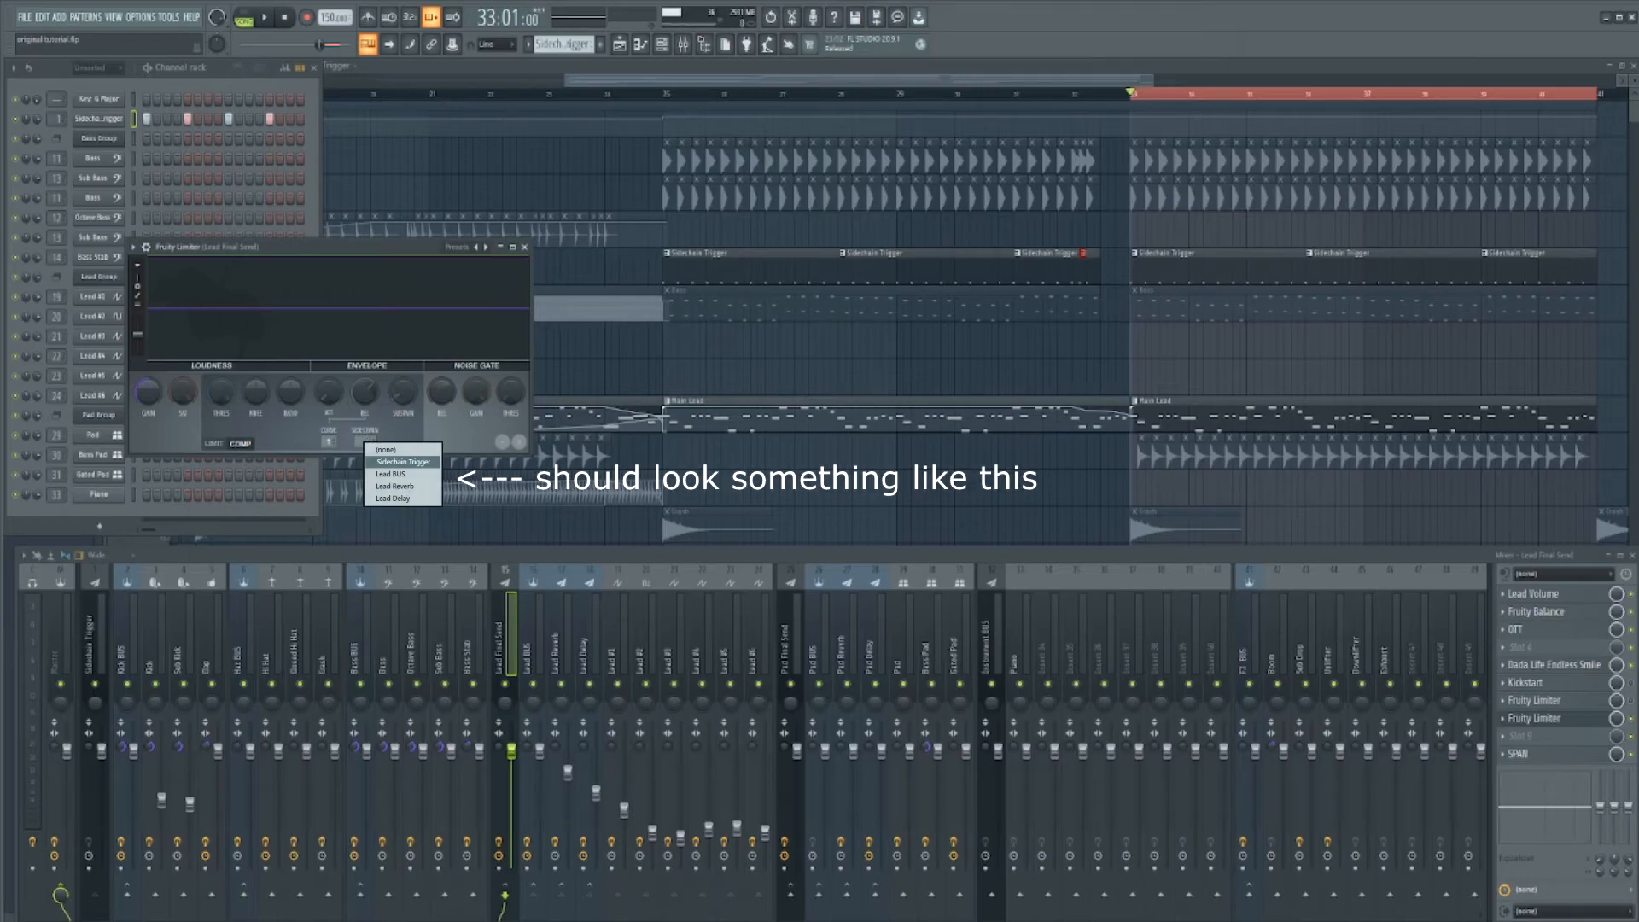
pyautogui.click(403, 462)
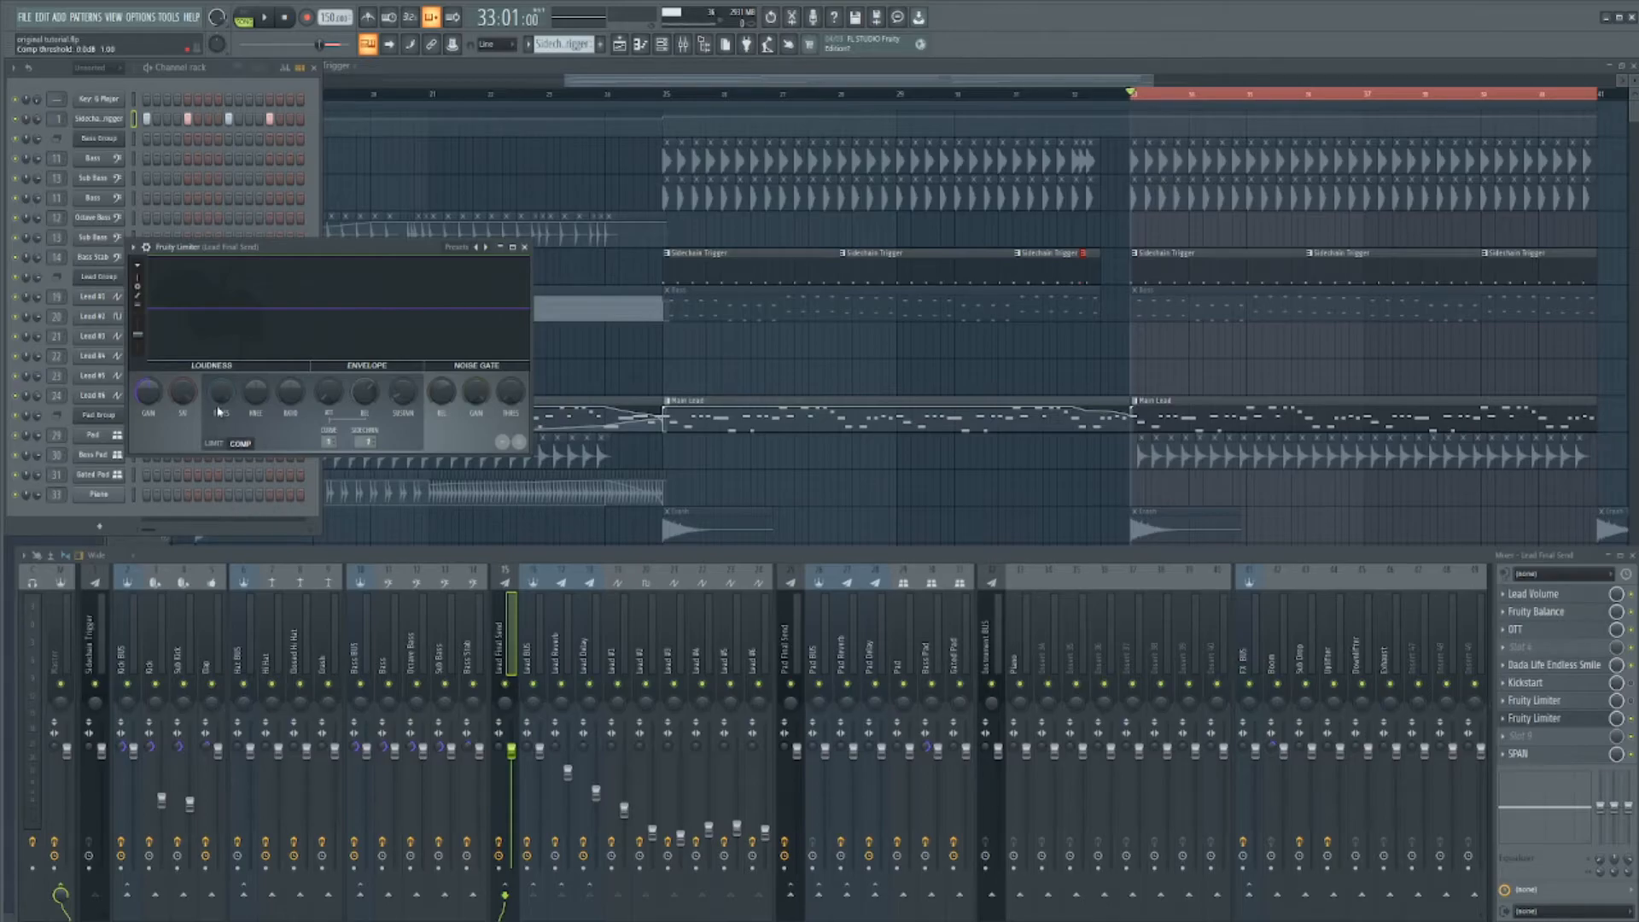
# Play the section from bar 33 while watching the Fruity Limiter's level display, and stop playback
pyautogui.moveTo(347, 258); pyautogui.dragTo(426, 281)
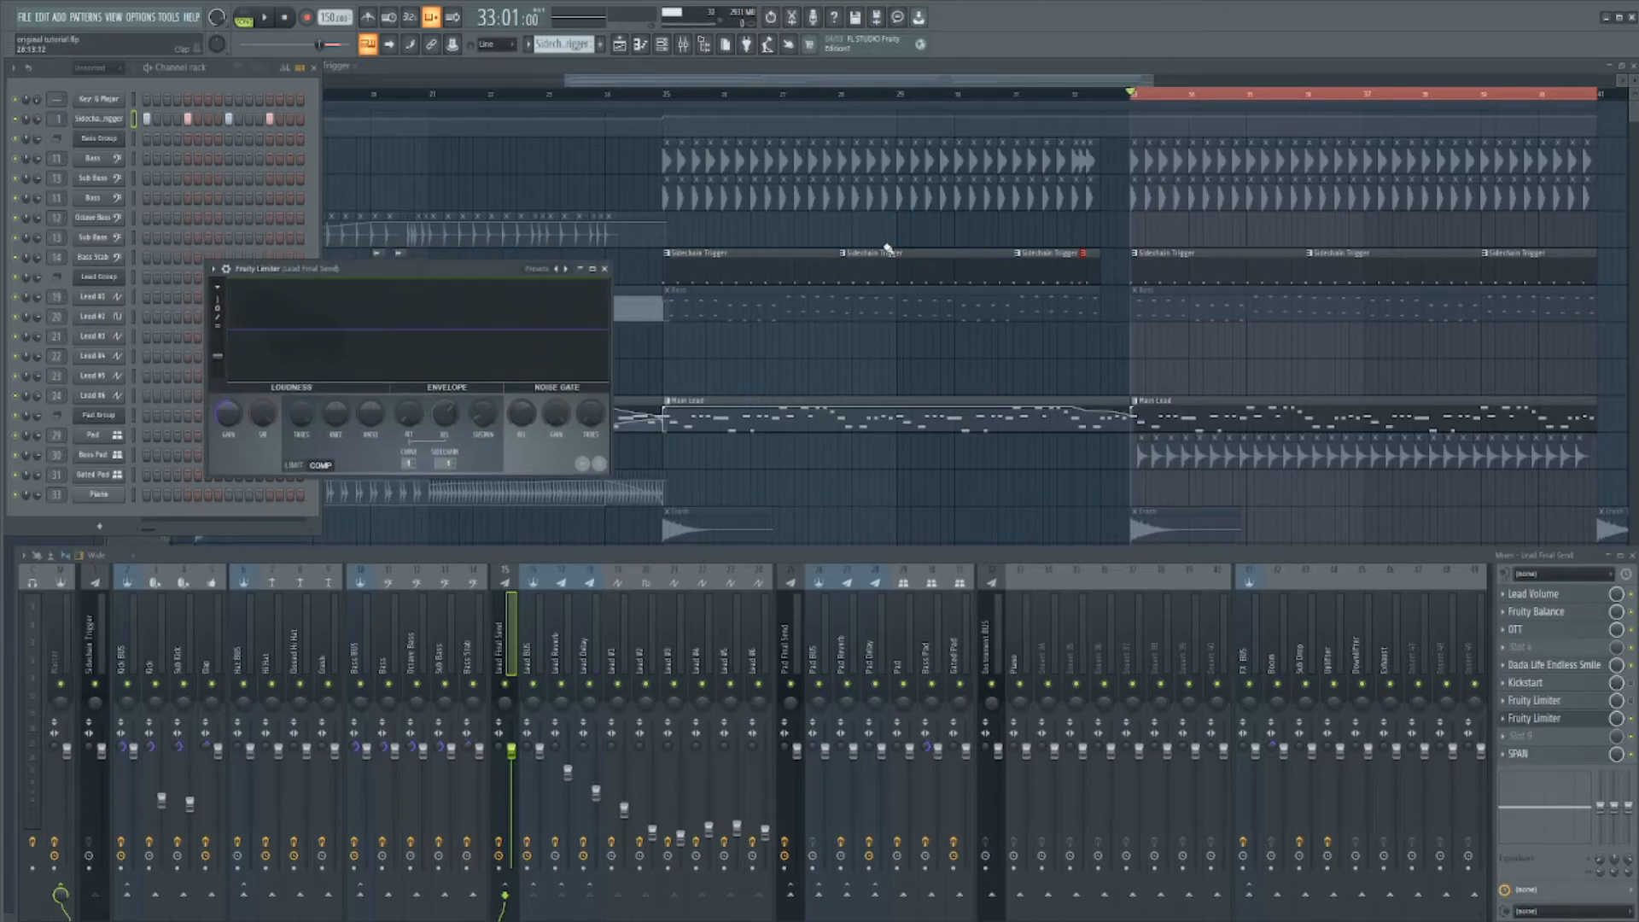
pyautogui.press('space')
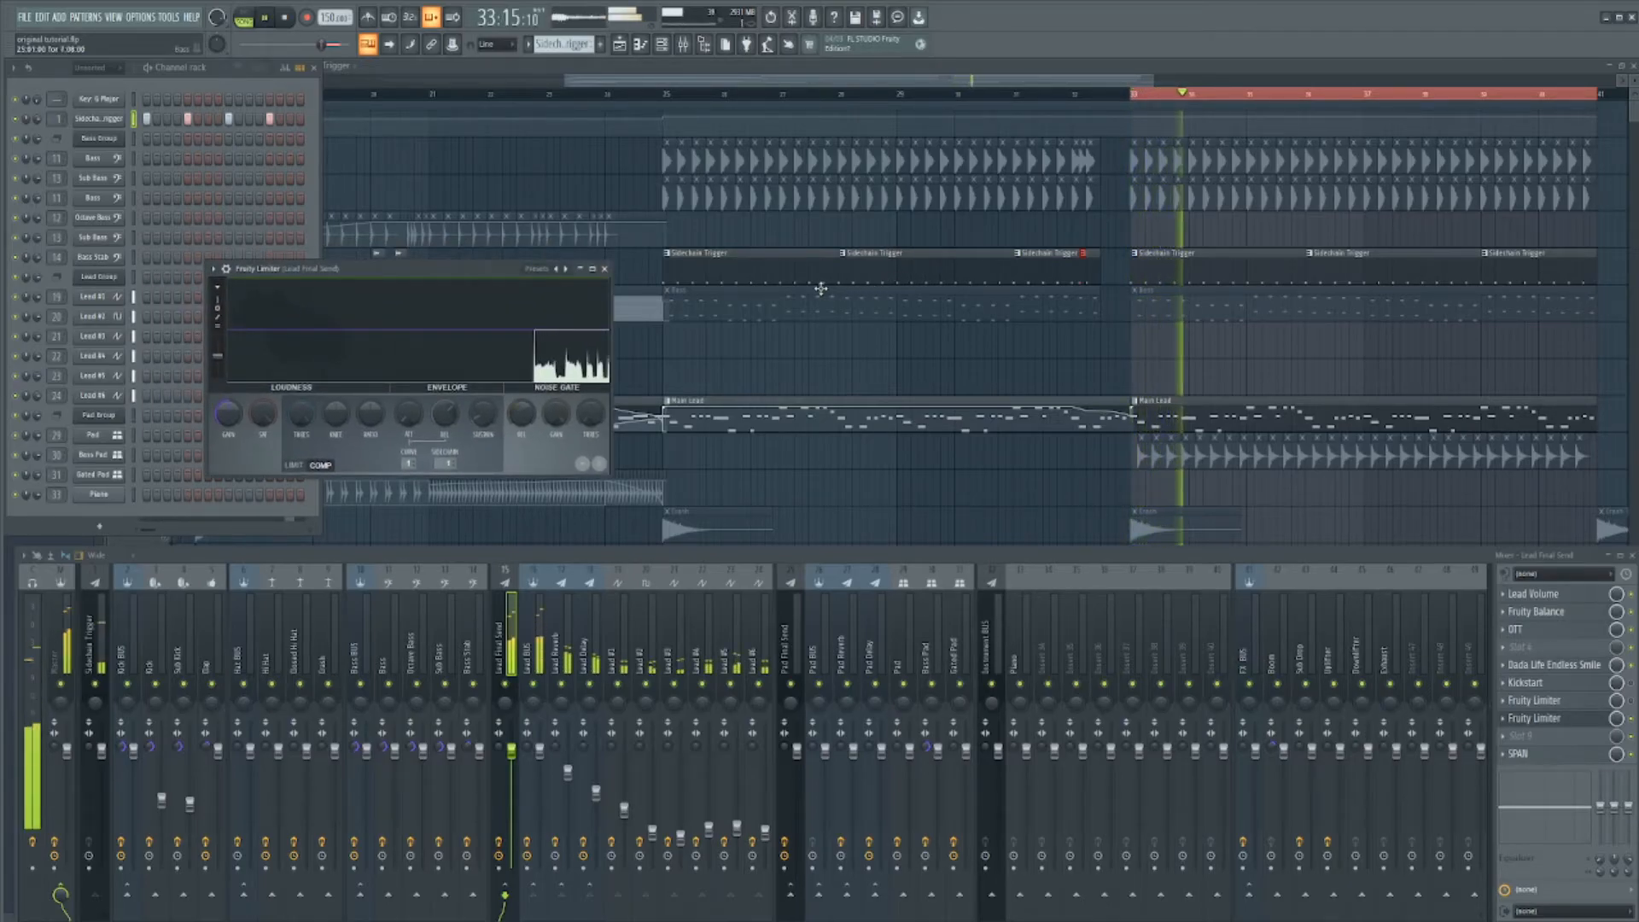
pyautogui.press('space')
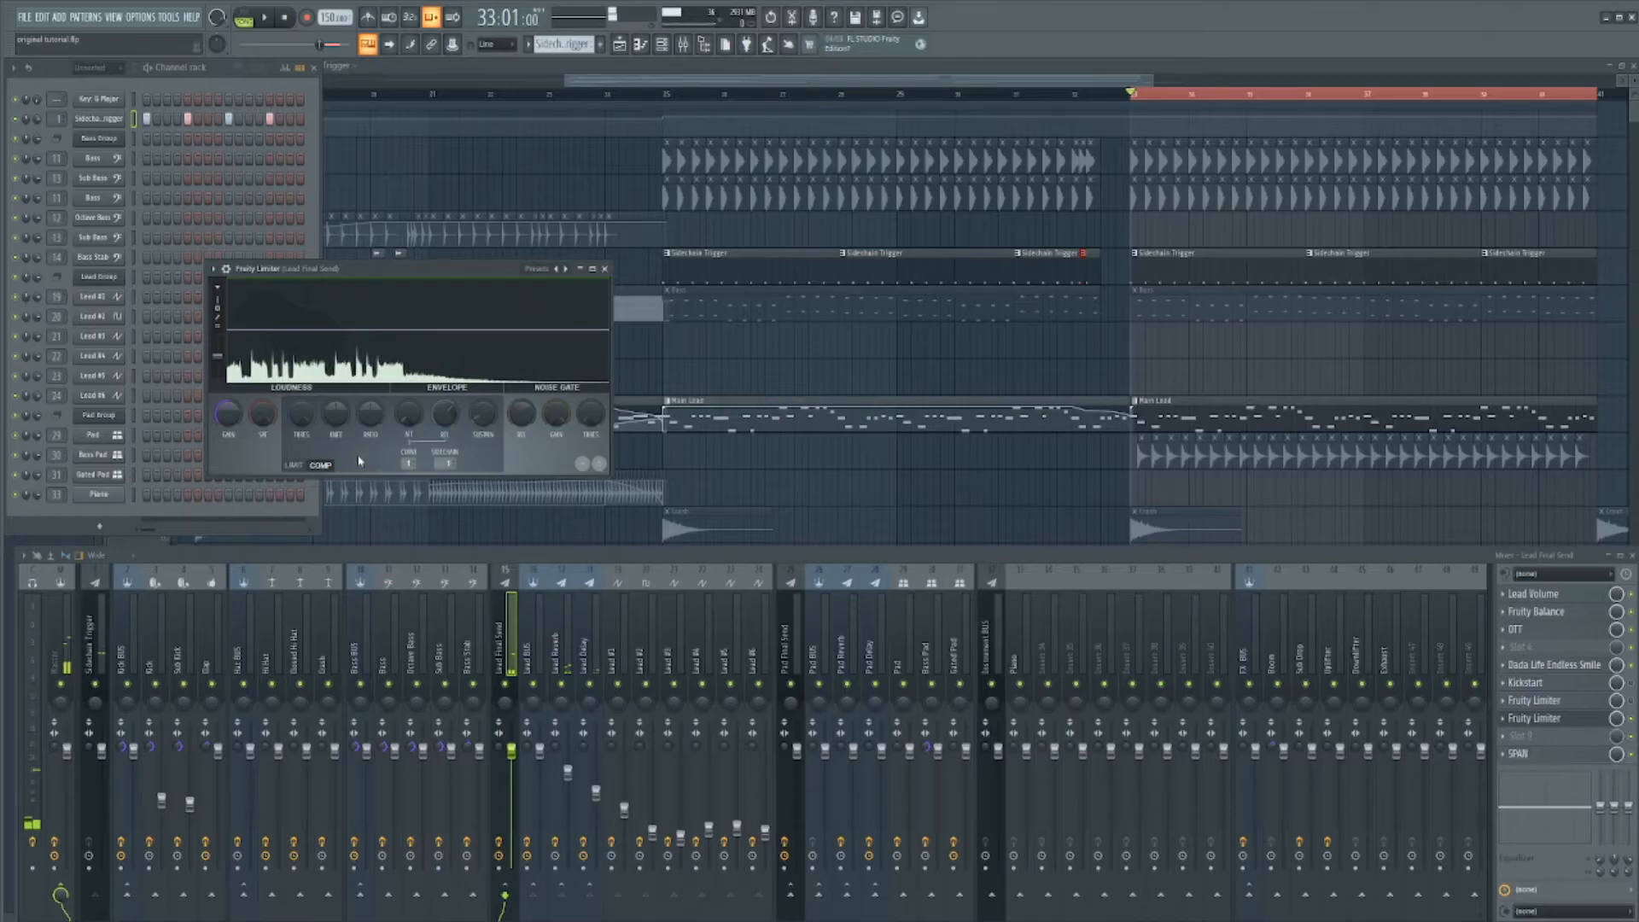
# Lower the compressor threshold of the Fruity Limiter on Lead Final Send to nearly its minimum
pyautogui.moveTo(301, 415); pyautogui.dragTo(300, 436)
pyautogui.moveTo(301, 415); pyautogui.dragTo(300, 496)
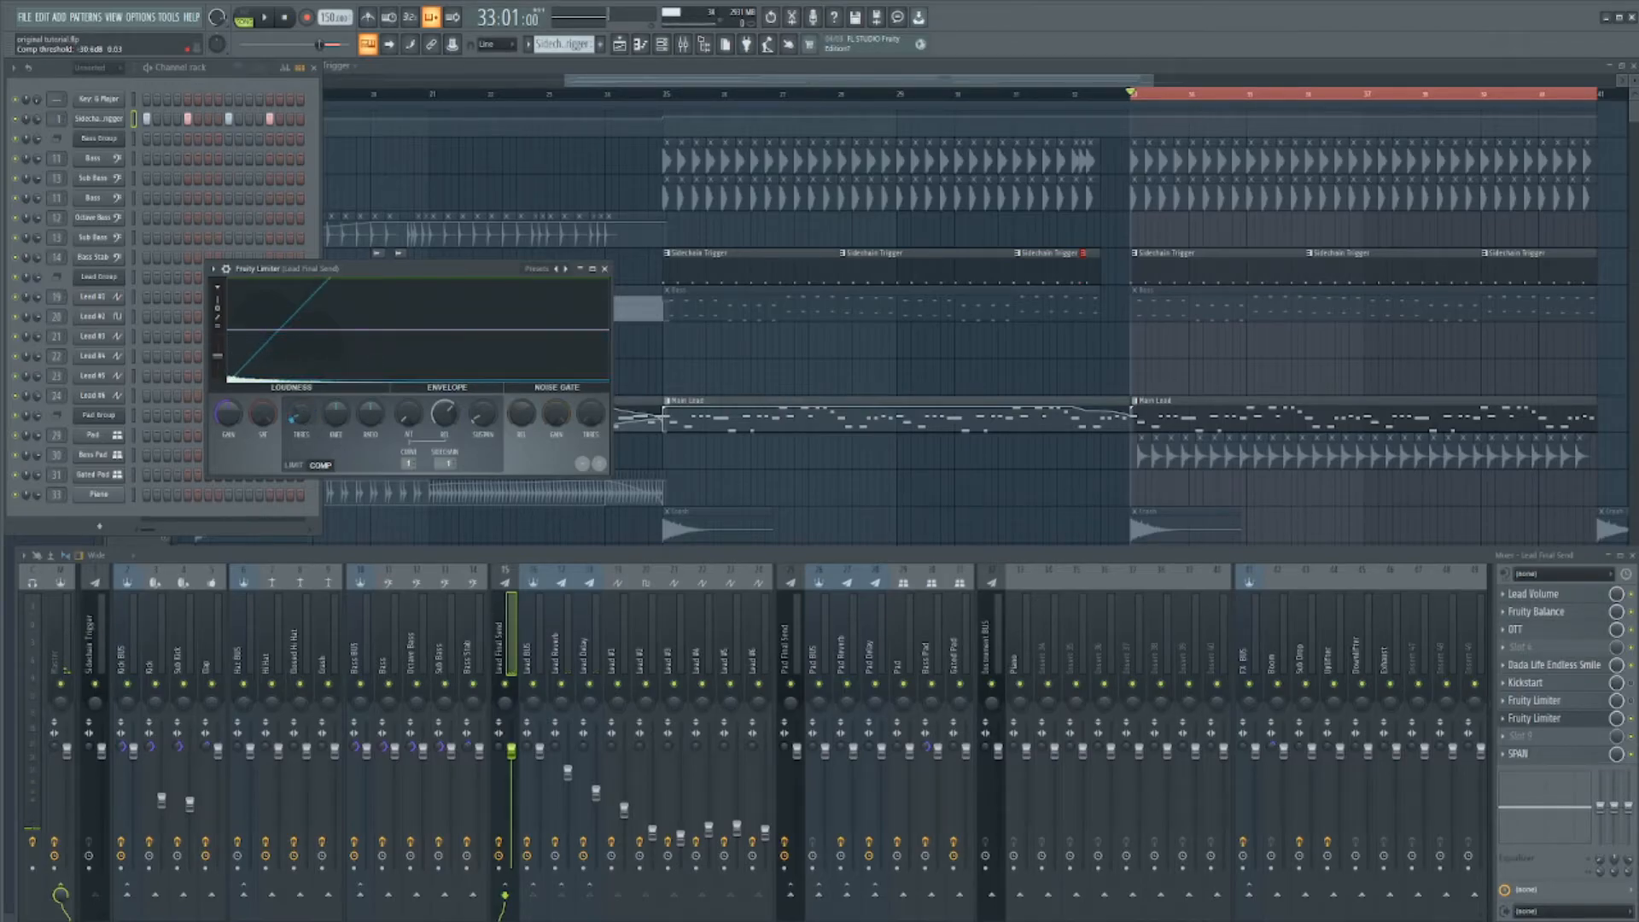
# Raise the compressor ratio and knee of the Fruity Limiter on Lead Final Send, and play the section from bar 33
pyautogui.moveTo(381, 418); pyautogui.dragTo(381, 371)
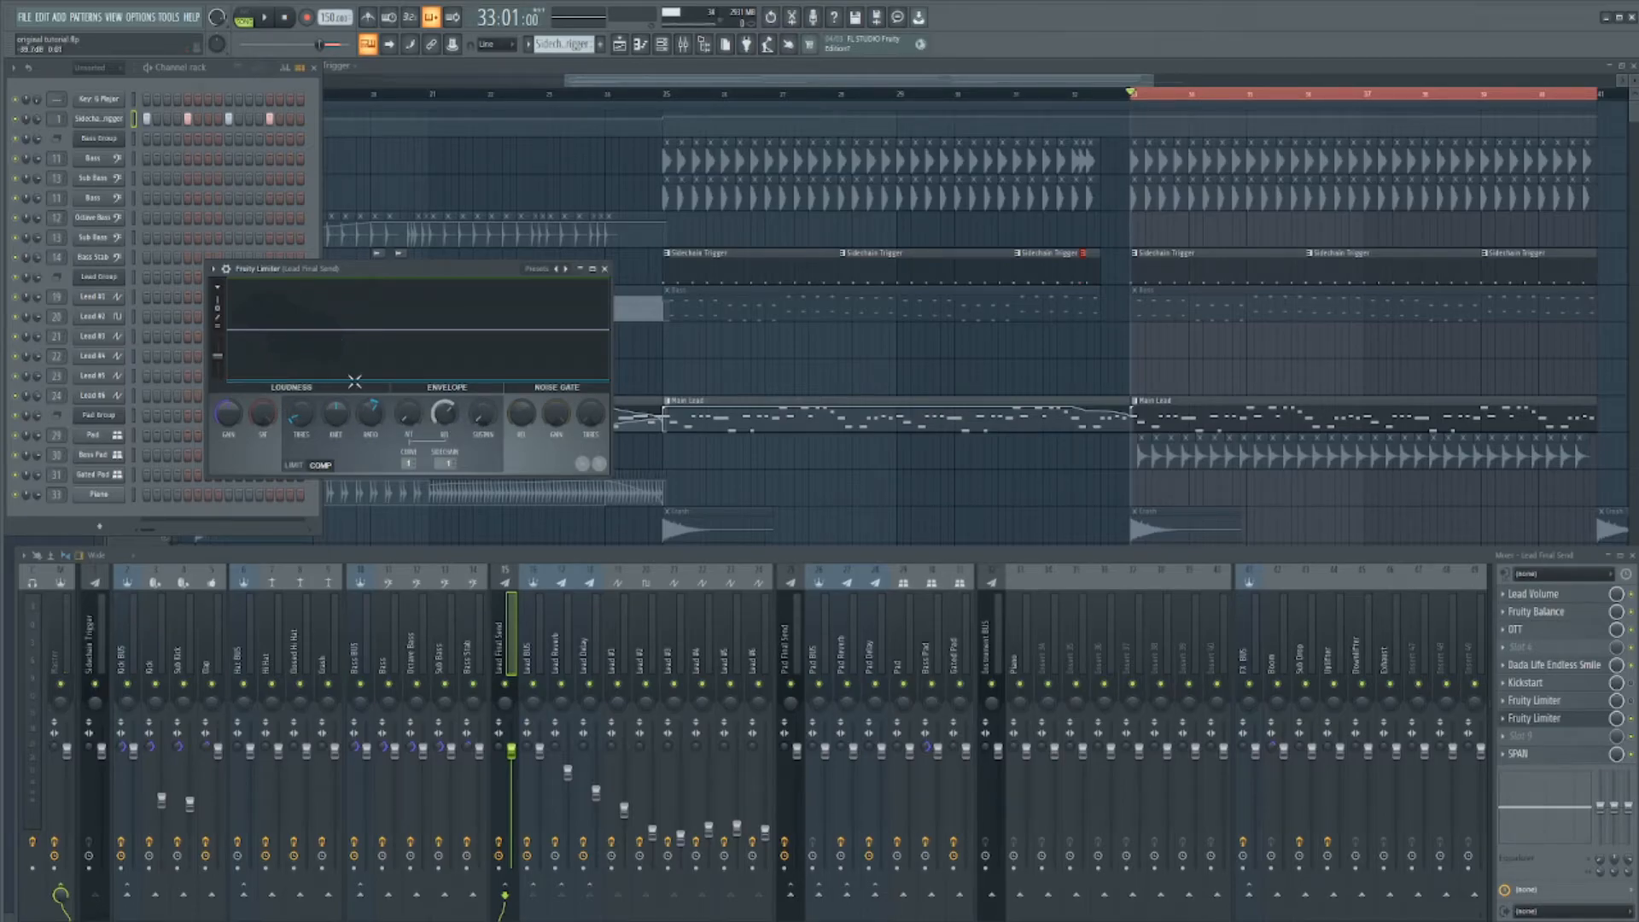
pyautogui.moveTo(296, 415); pyautogui.dragTo(334, 405)
pyautogui.press('space')
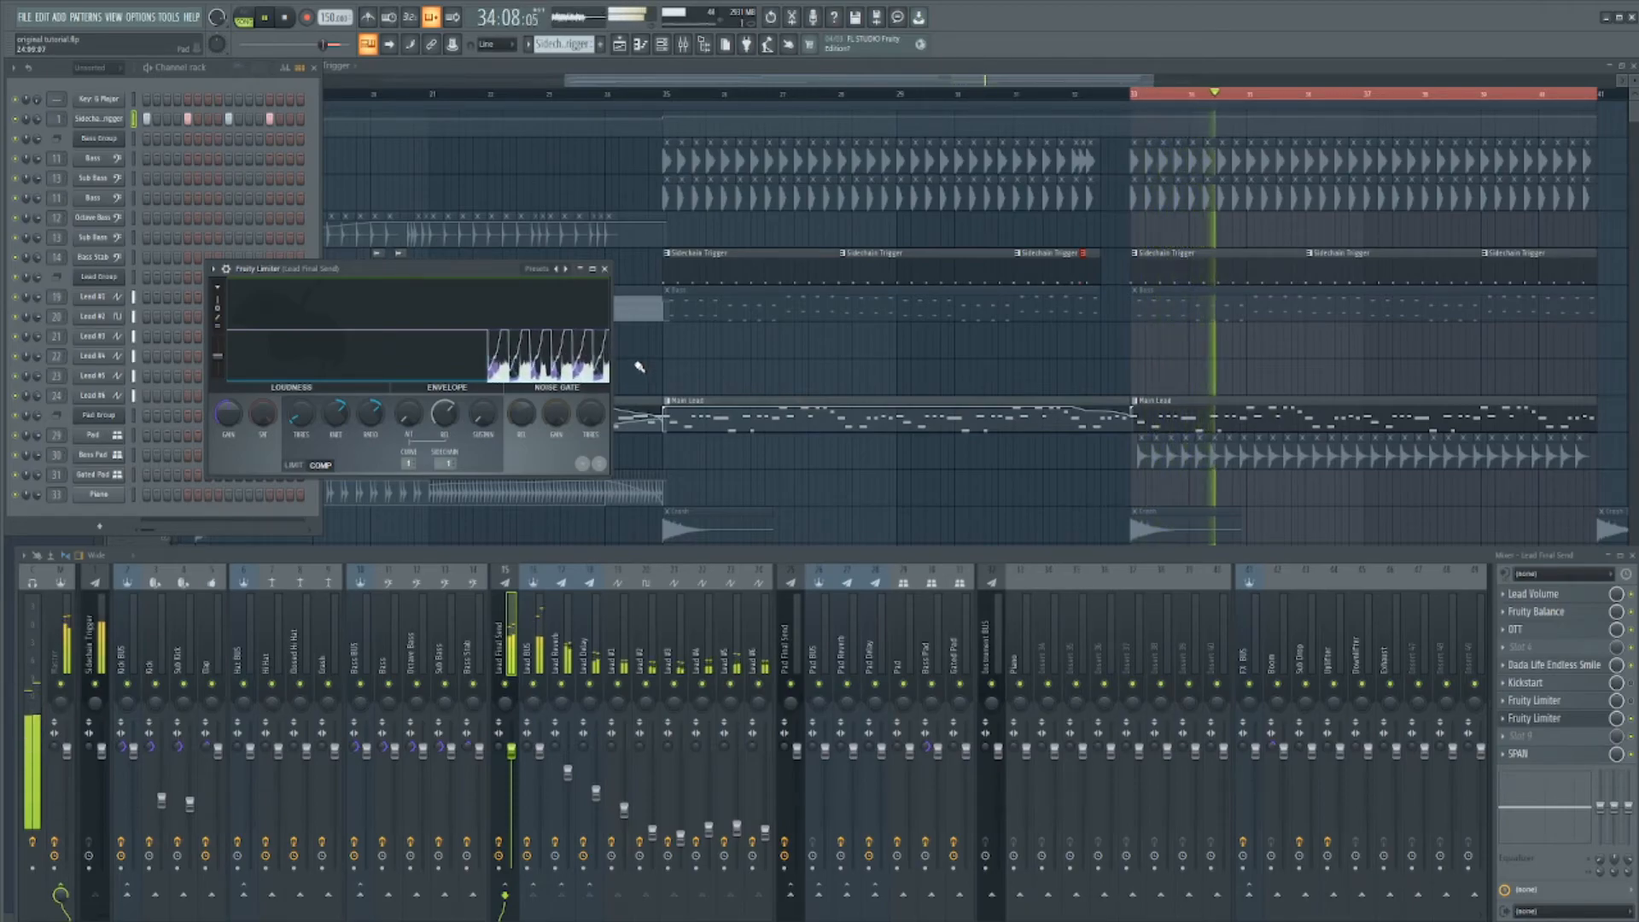
pyautogui.click(287, 19)
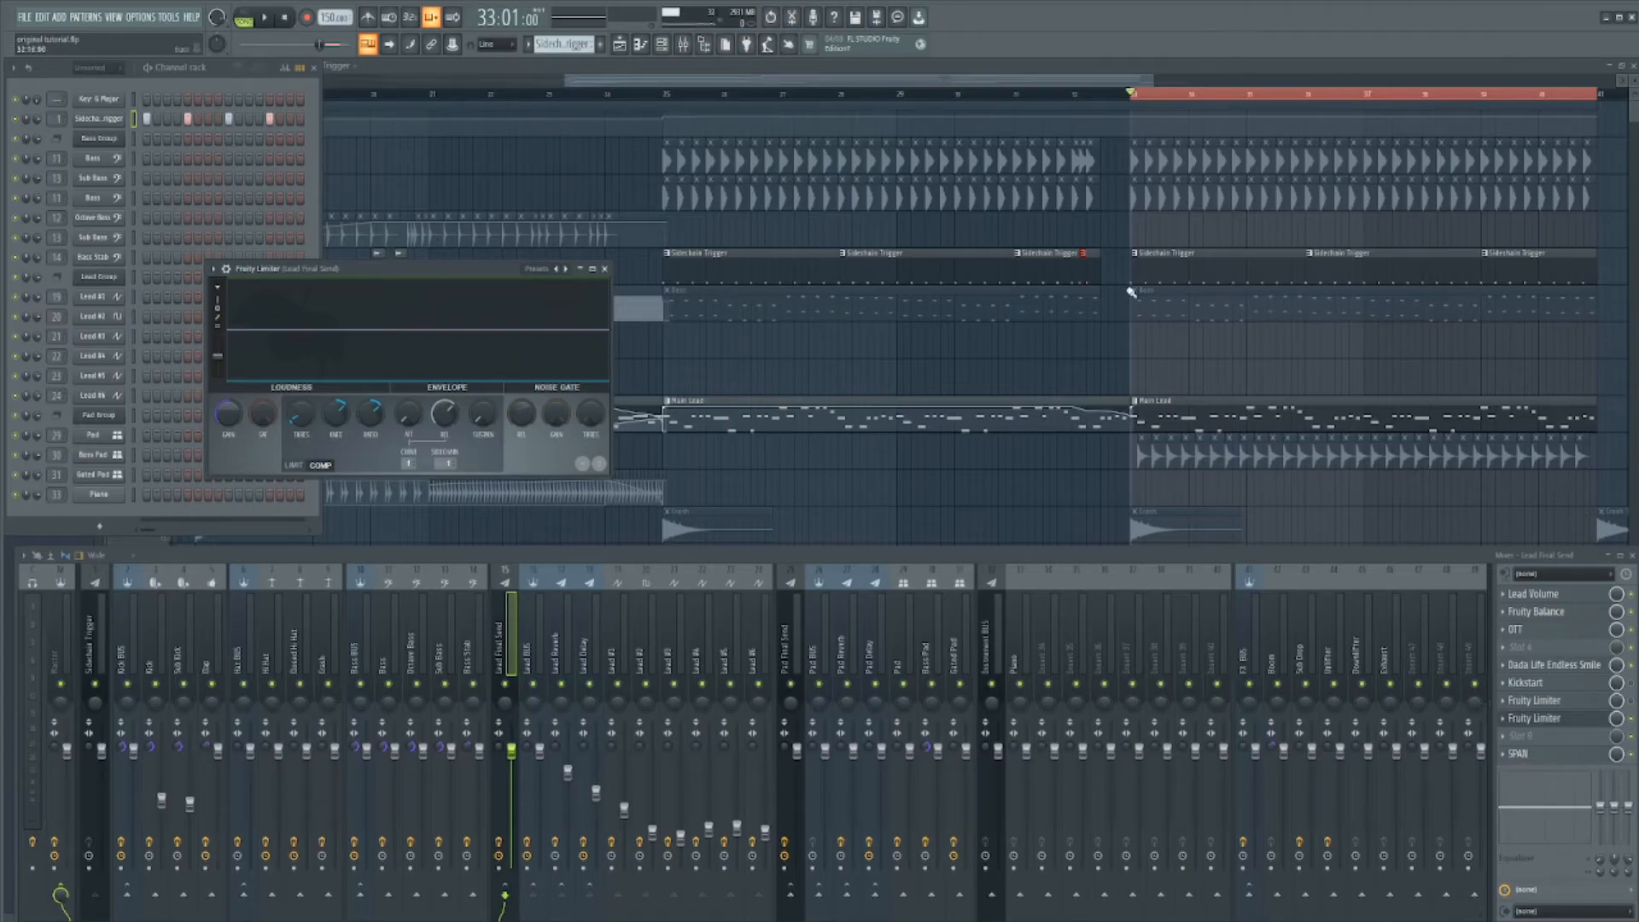
# Place an extra overlapping Sidechain Trigger clip slightly after bar 33 on the Reverse Clap track
pyautogui.scroll(4, 1029, 263)
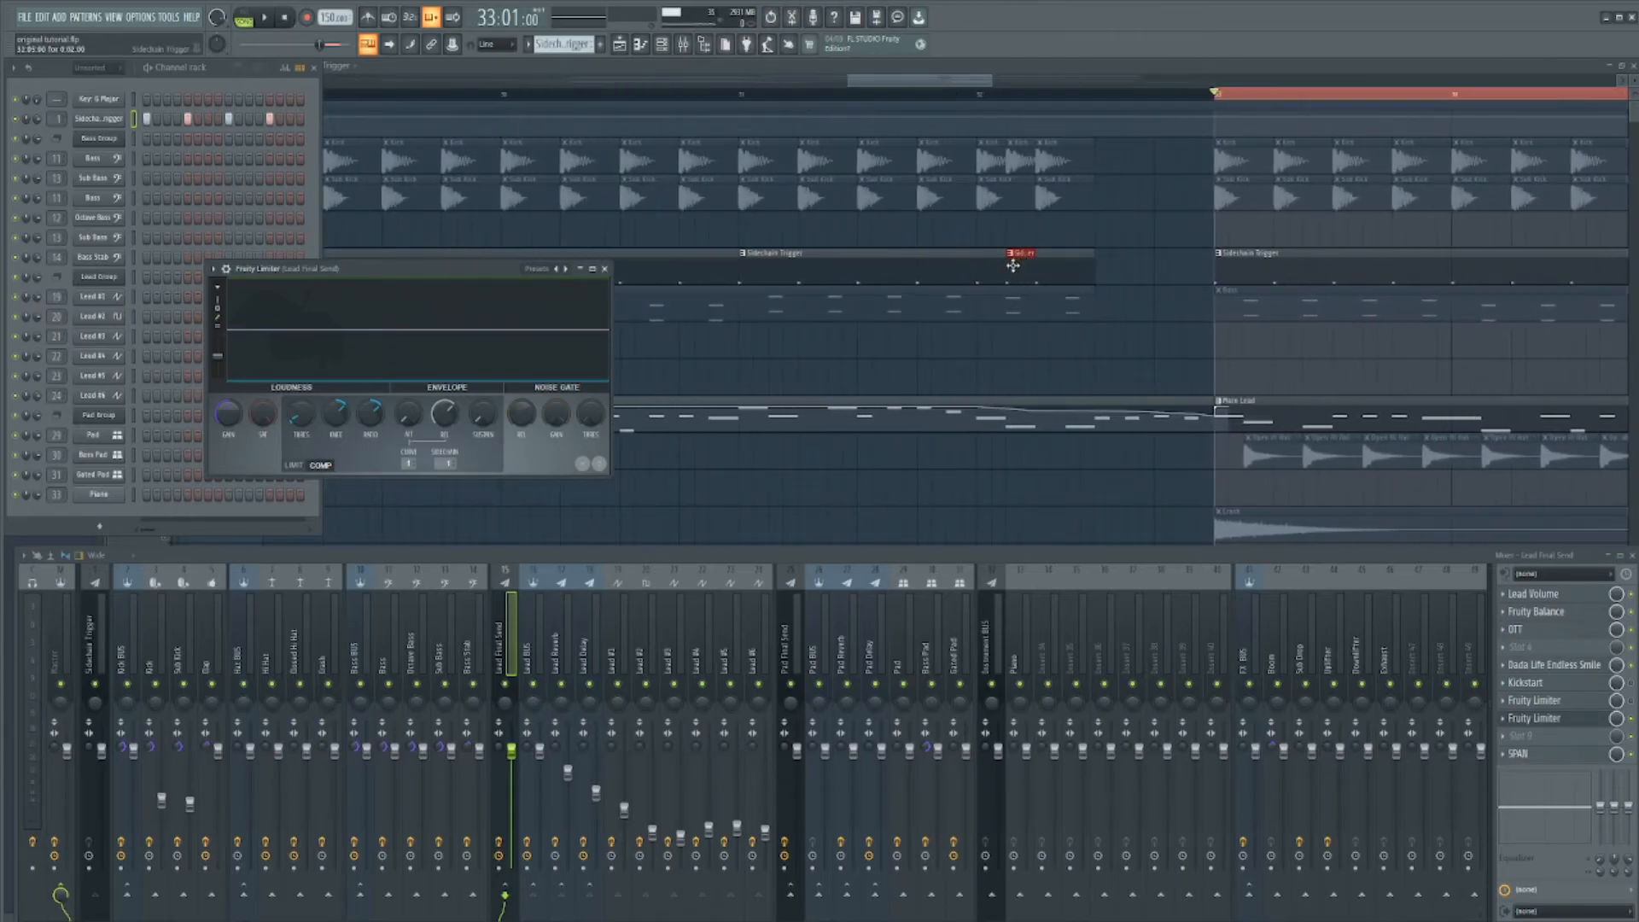
pyautogui.scroll(-5, 728, 349)
pyautogui.scroll(-1, 737, 346)
pyautogui.press('F12')
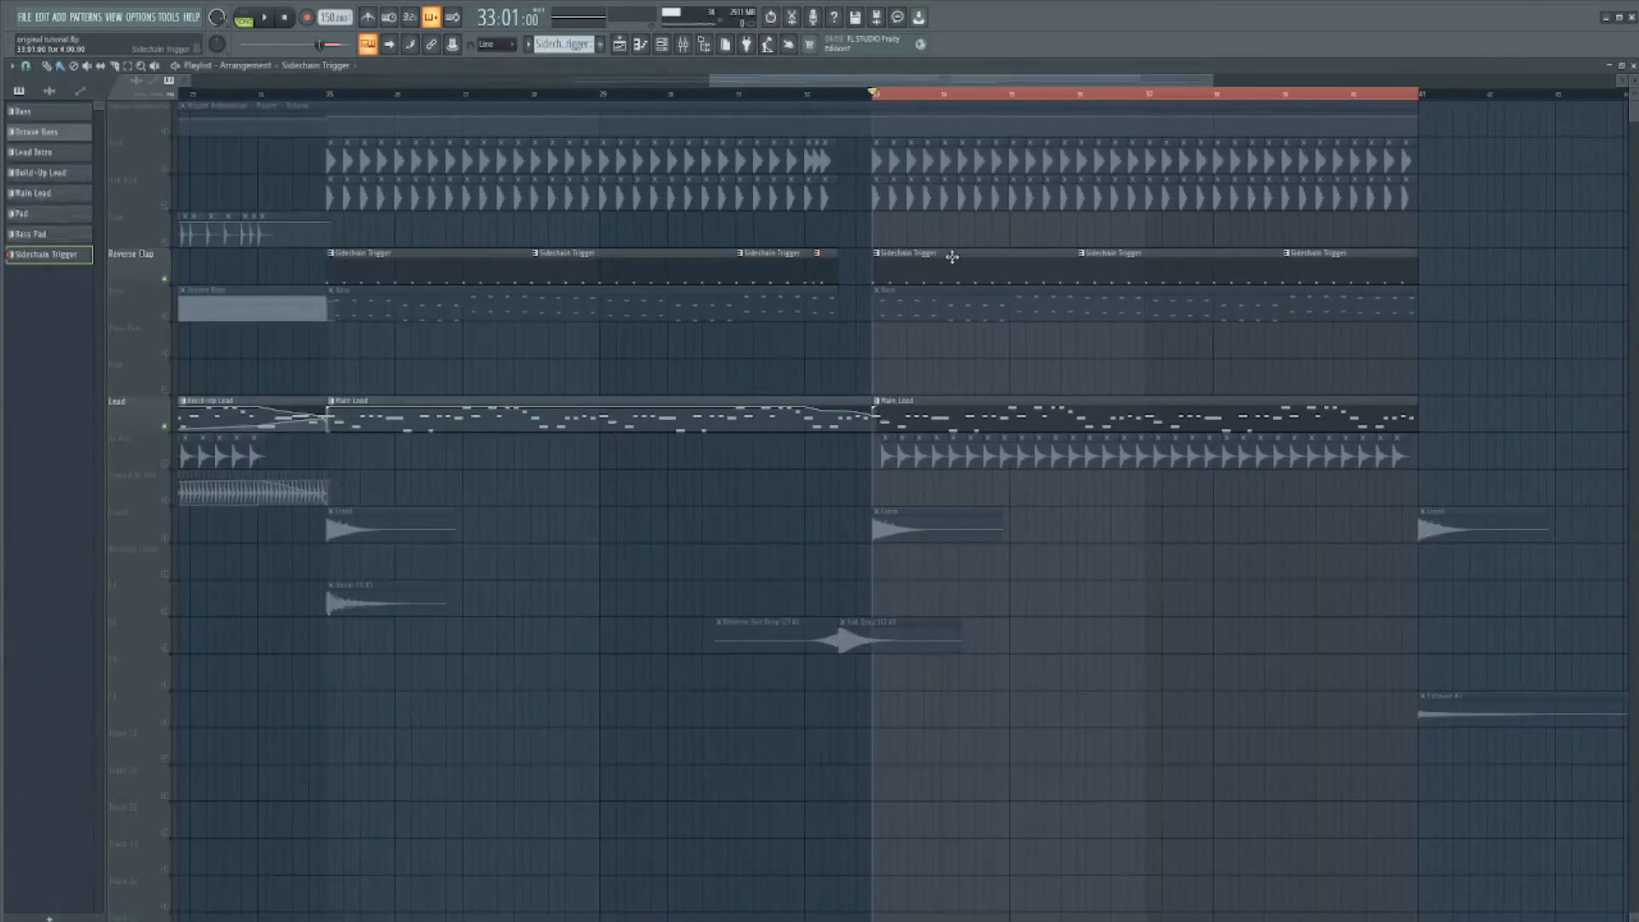
pyautogui.moveTo(952, 263)
pyautogui.mouseDown()
pyautogui.moveTo(999, 363)
pyautogui.moveTo(947, 255)
pyautogui.mouseUp()
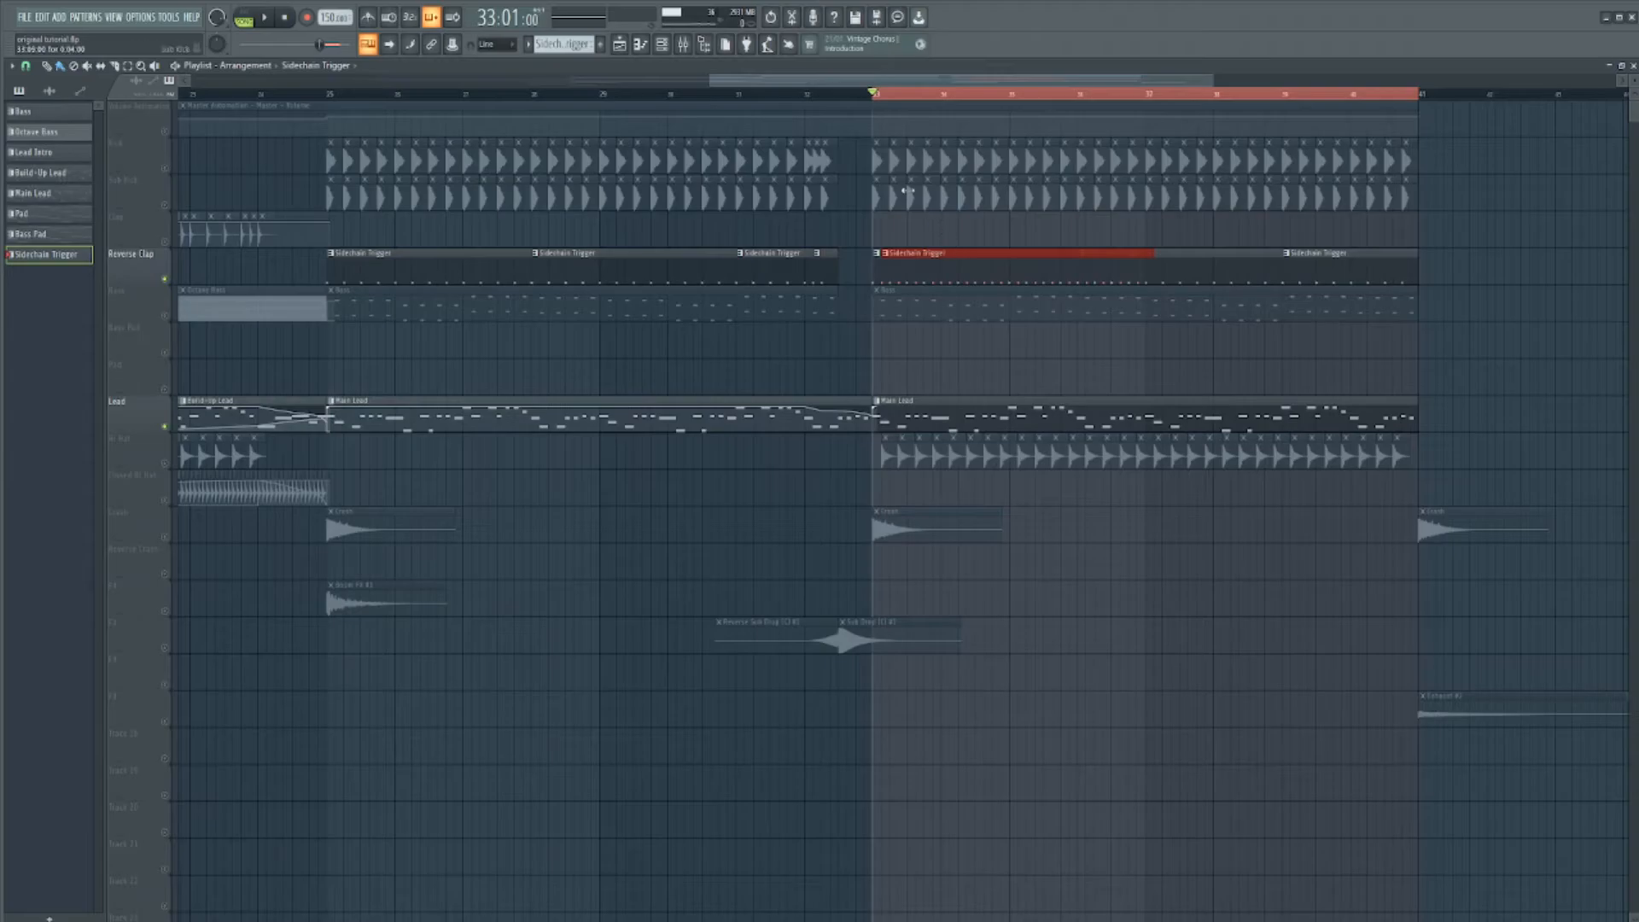
# Play the section with the overlapping trigger clip and watch the display of the second Fruity Limiter on Lead Final Send
pyautogui.click(684, 47)
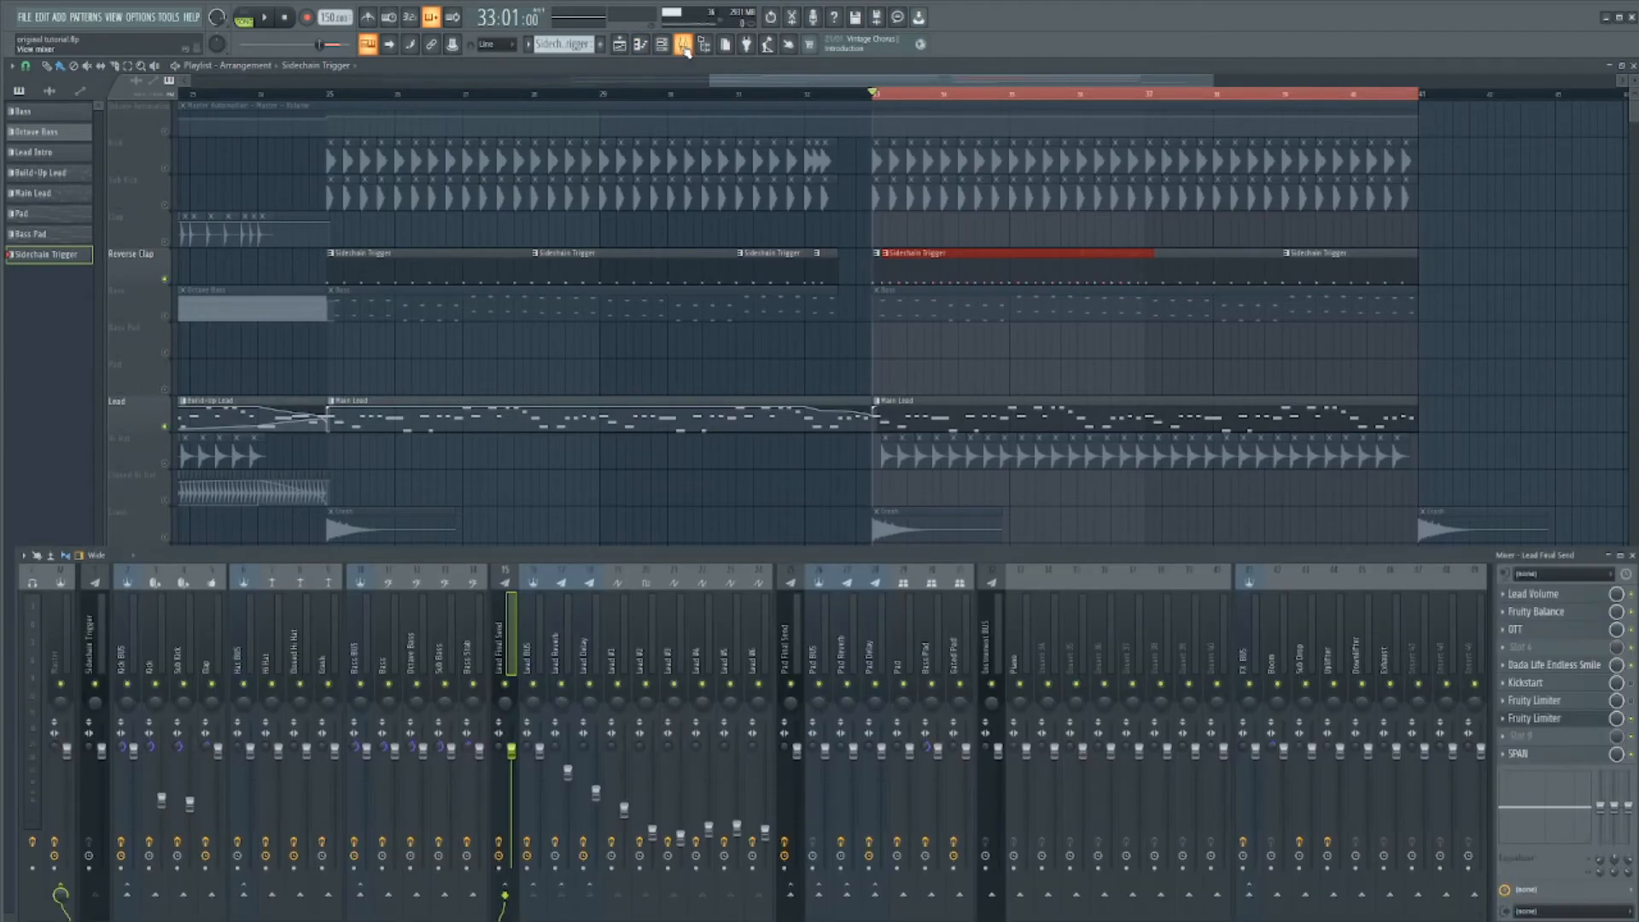
pyautogui.click(684, 46)
pyautogui.click(684, 45)
pyautogui.click(663, 45)
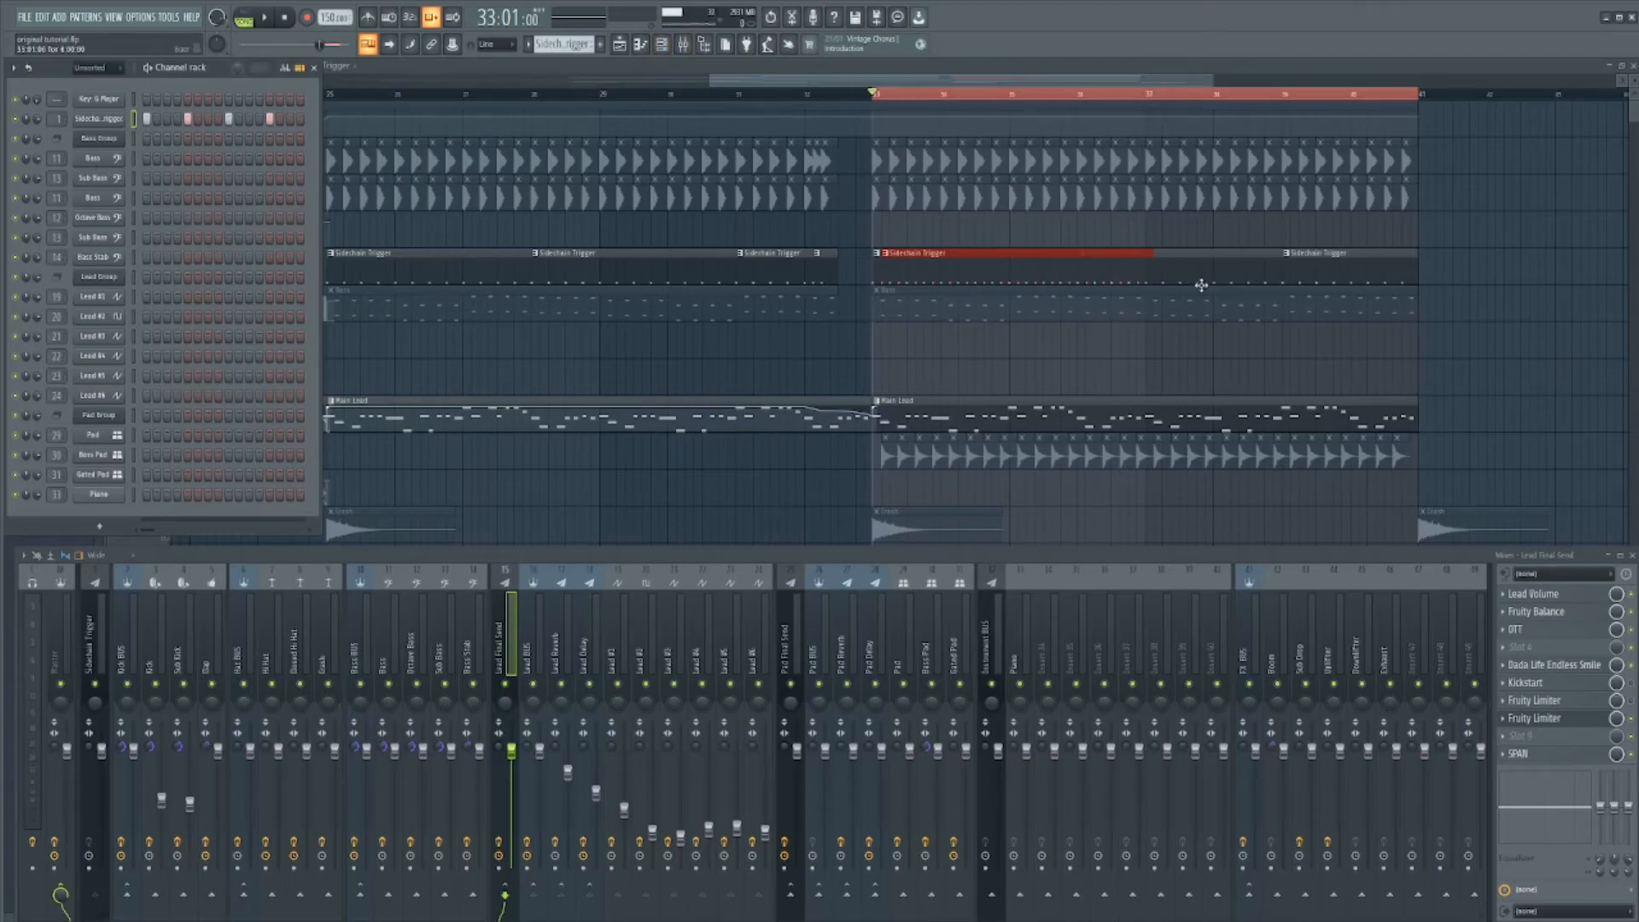
pyautogui.press('space')
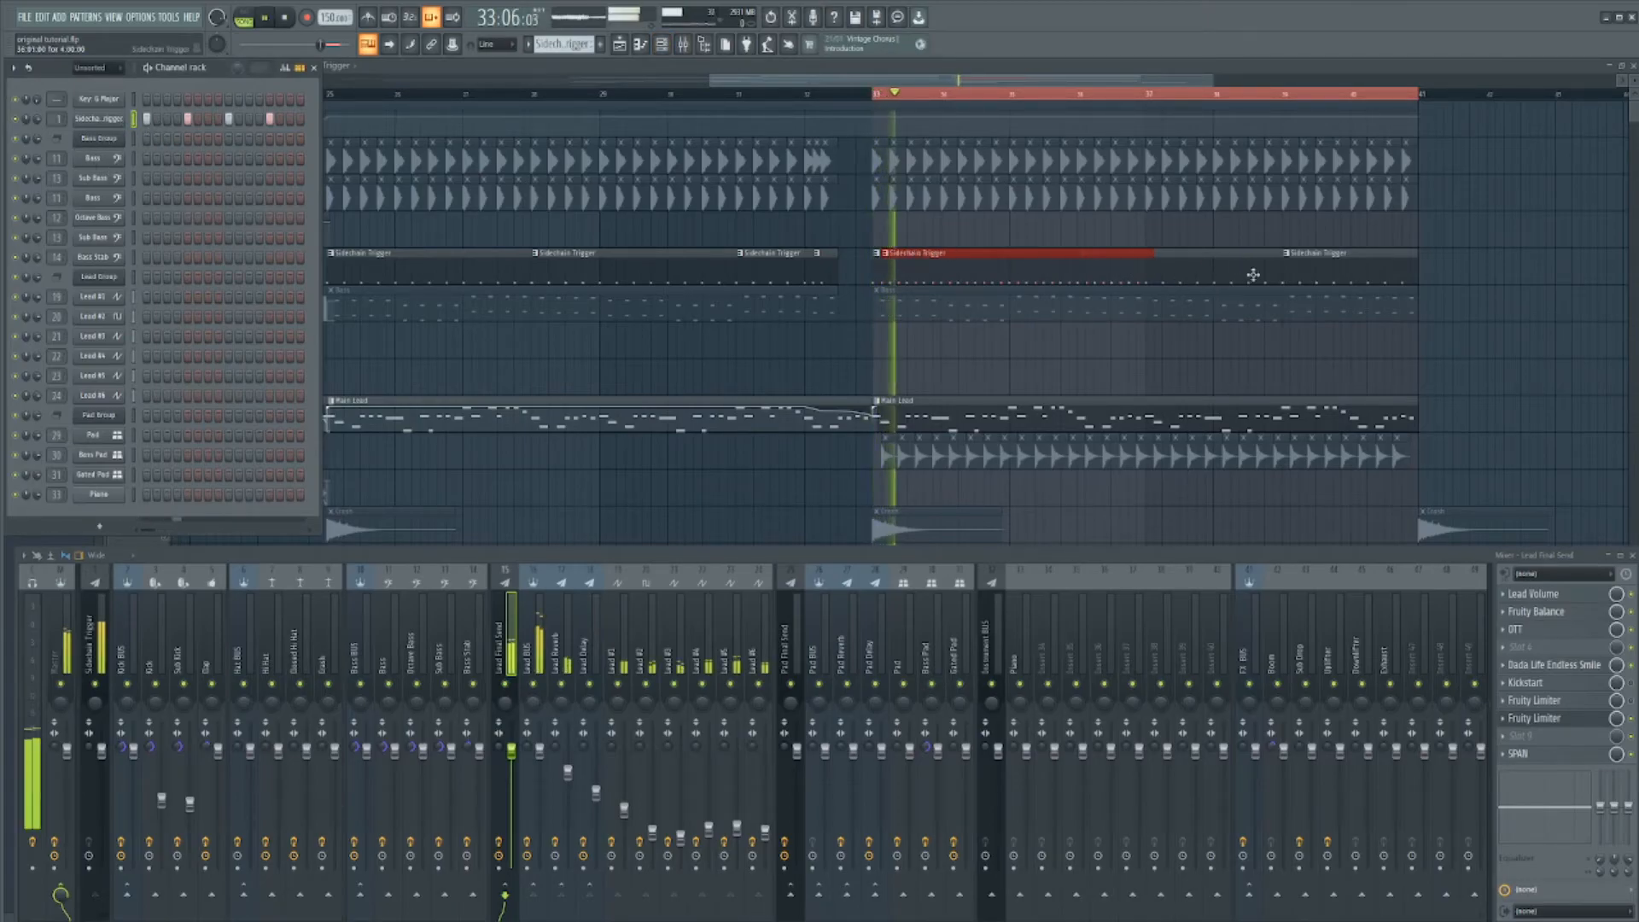
pyautogui.click(1543, 720)
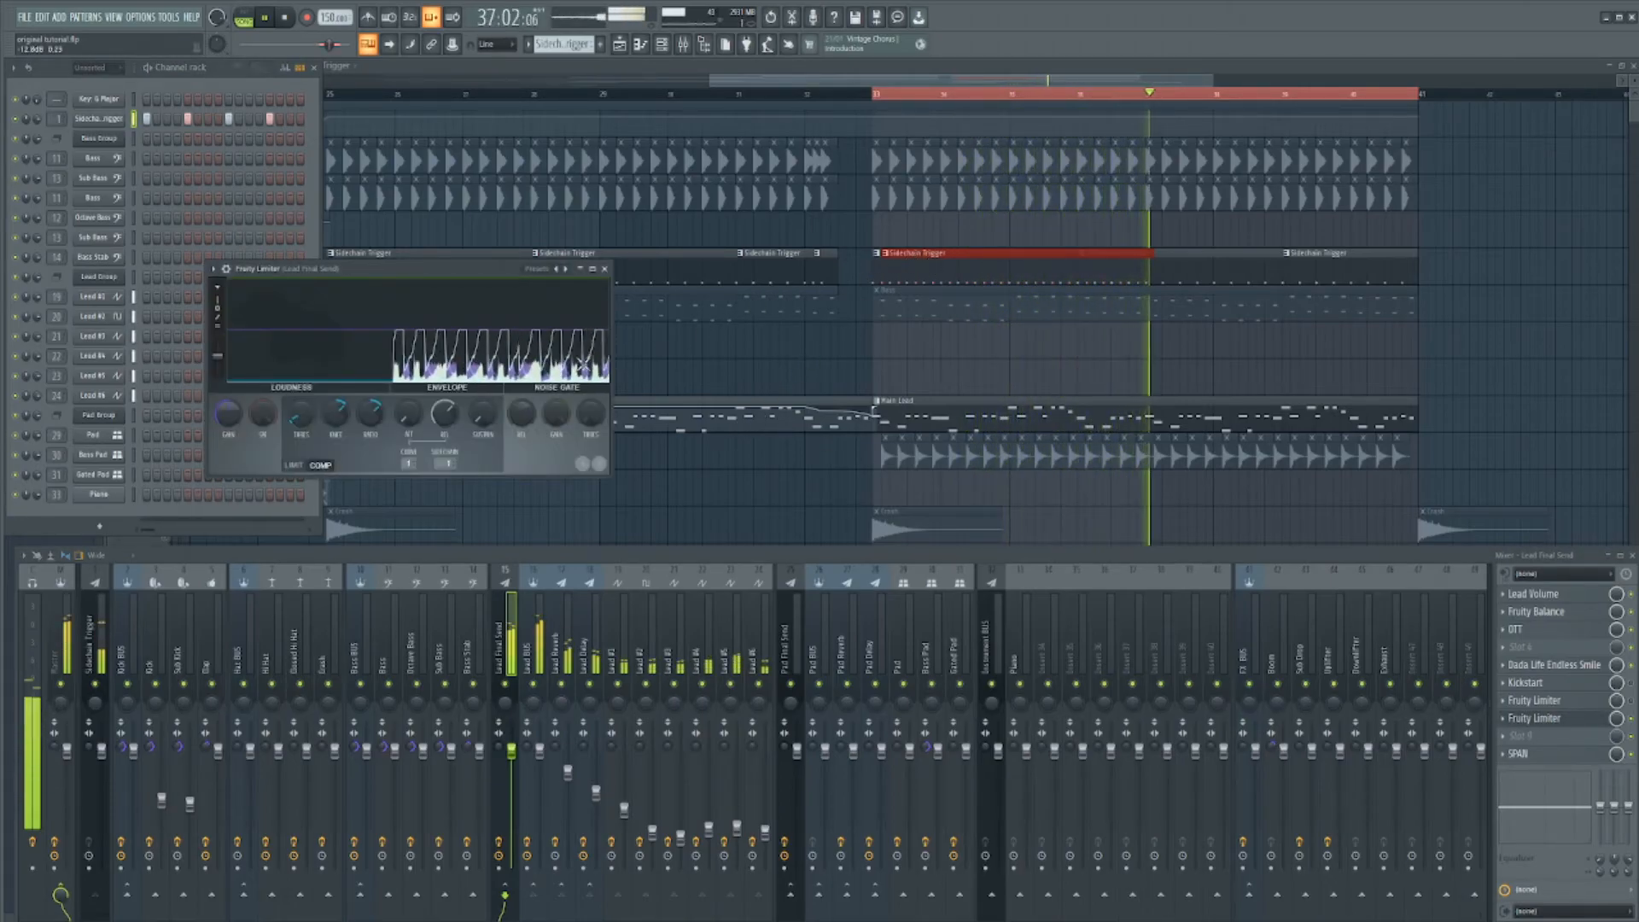
# Delete the overlapping Sidechain Trigger clip from the Reverse Clap track and stop playback
pyautogui.click(921, 263)
pyautogui.rightClick(922, 263)
pyautogui.press('space')
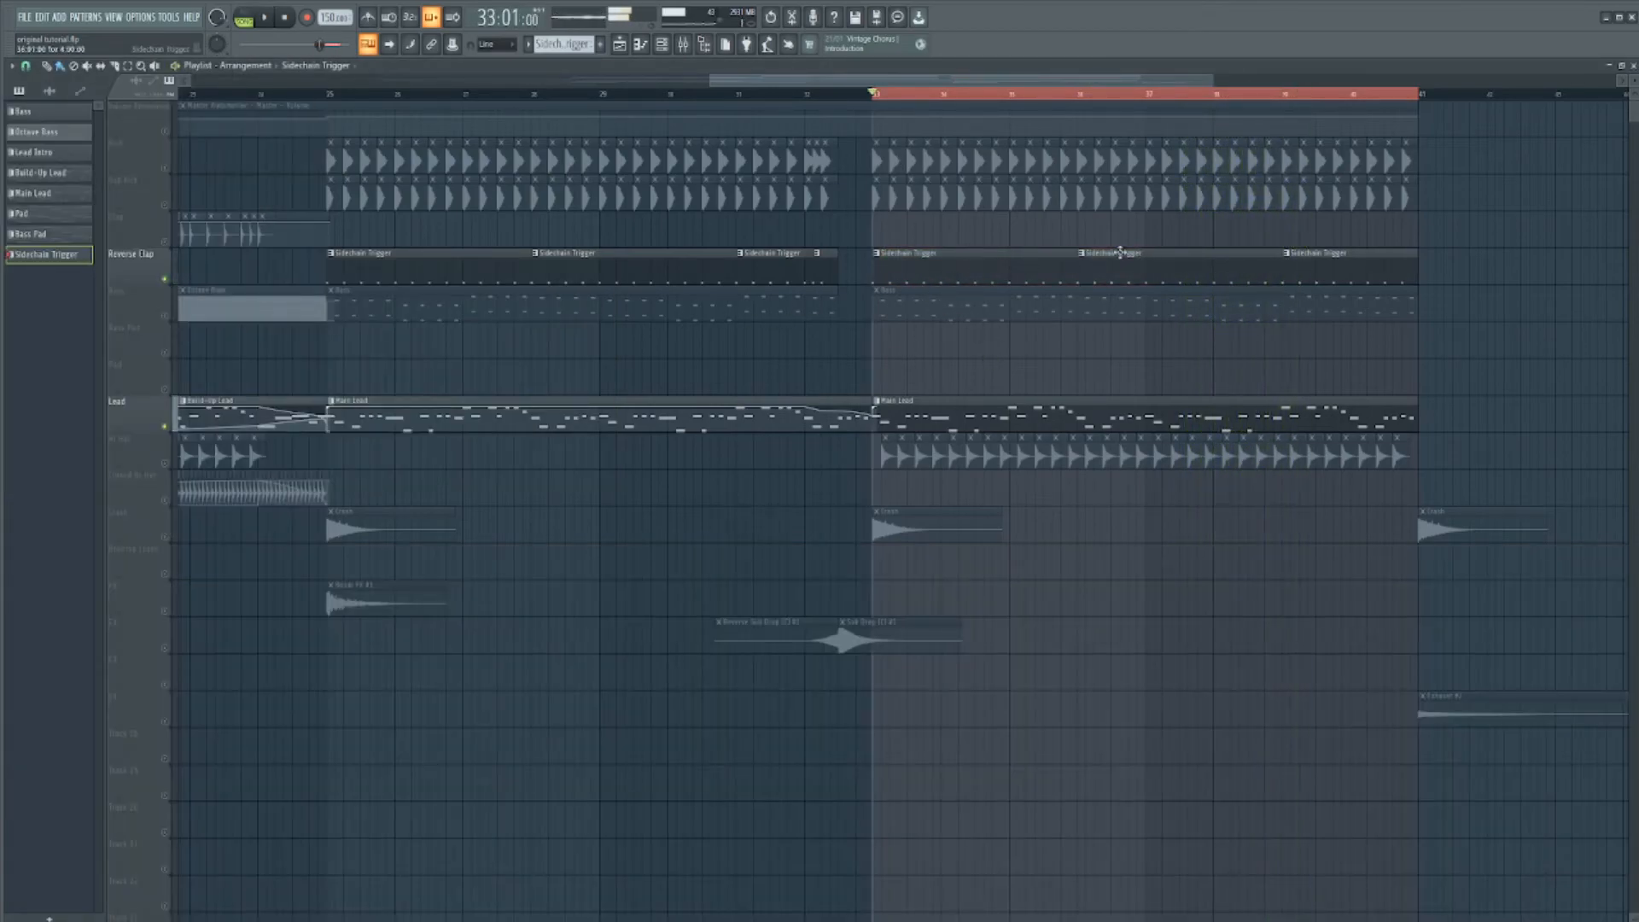
# Place a Sidechain Trigger clip slightly after bar 33 on the Clap track, unmute that track, and play it while watching the Fruity Limiter
pyautogui.click(905, 232)
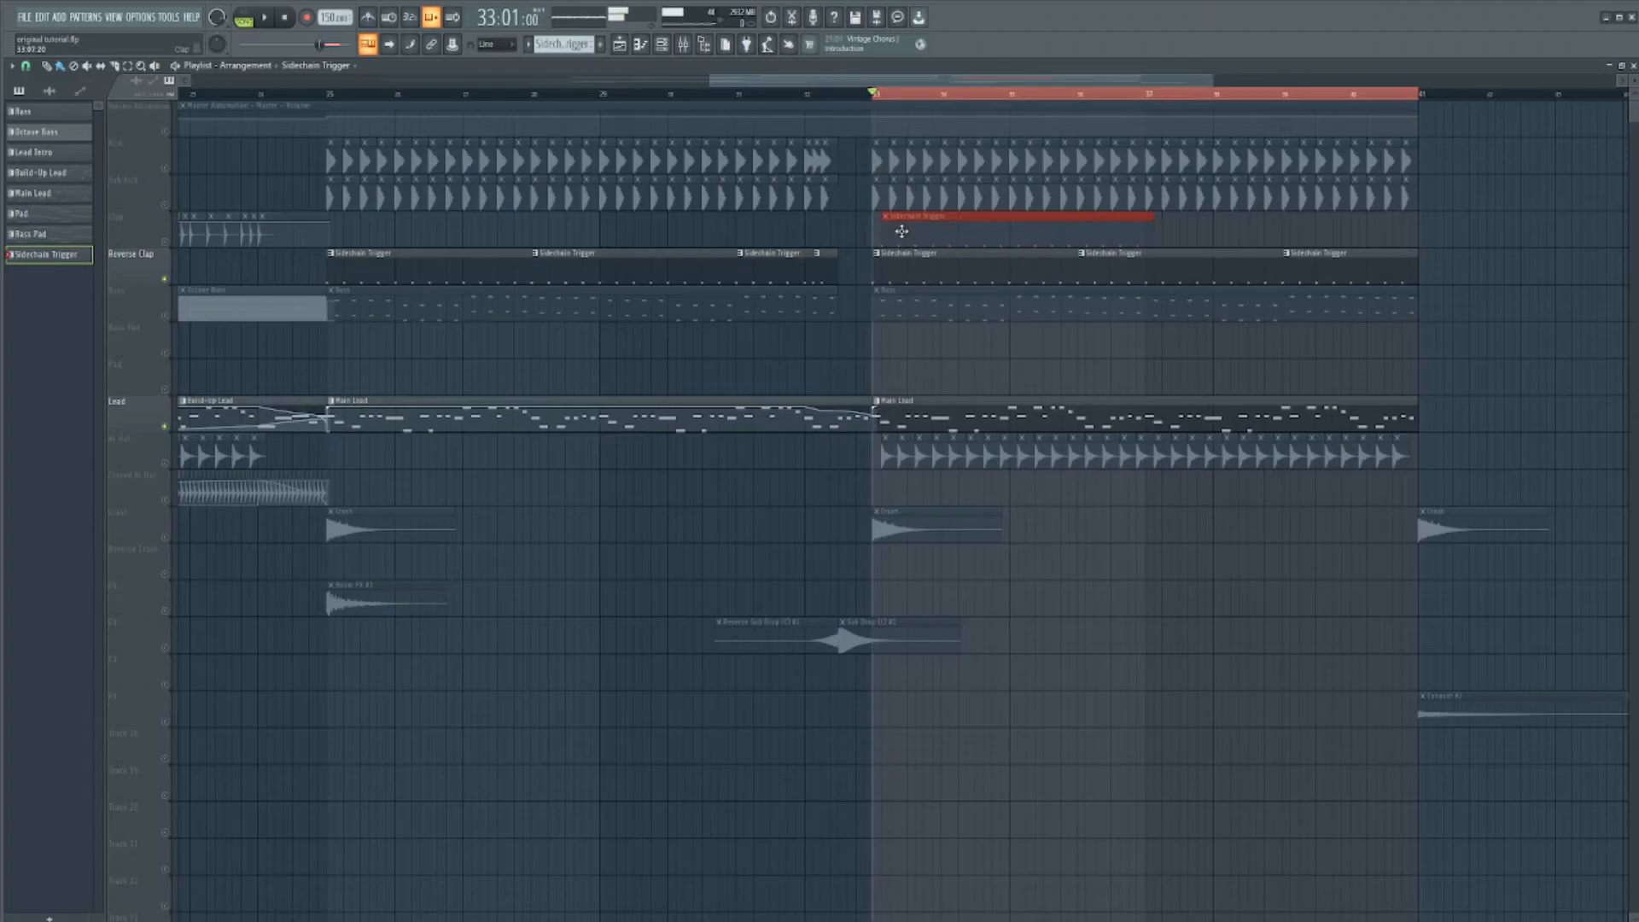
pyautogui.click(165, 242)
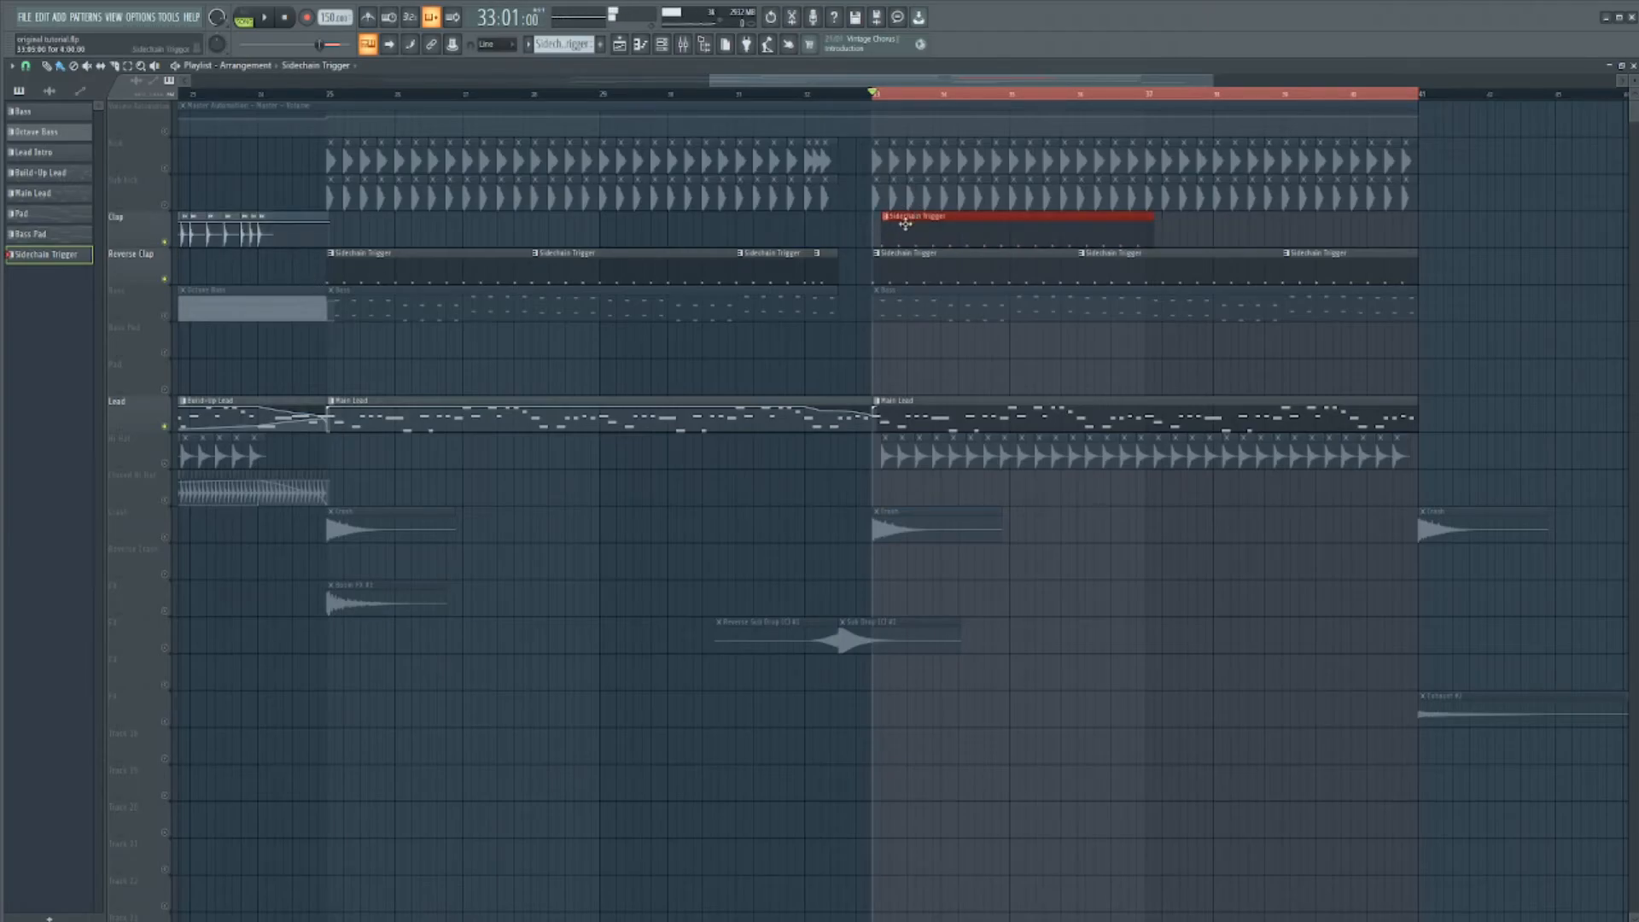
pyautogui.press('space')
pyautogui.press('F9')
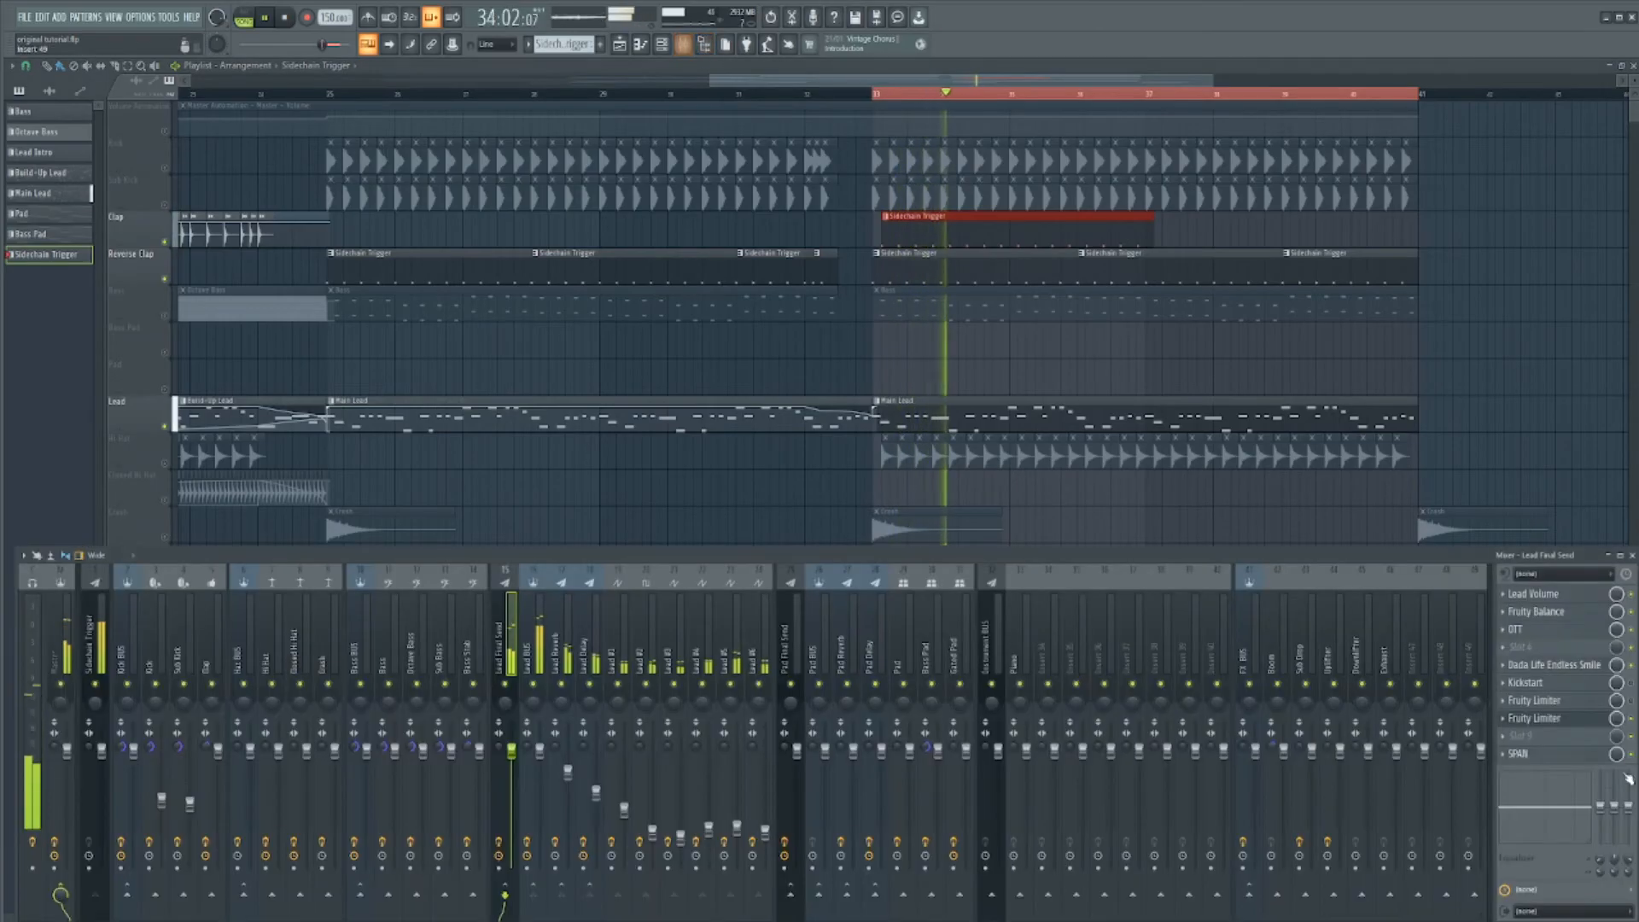
pyautogui.click(1535, 718)
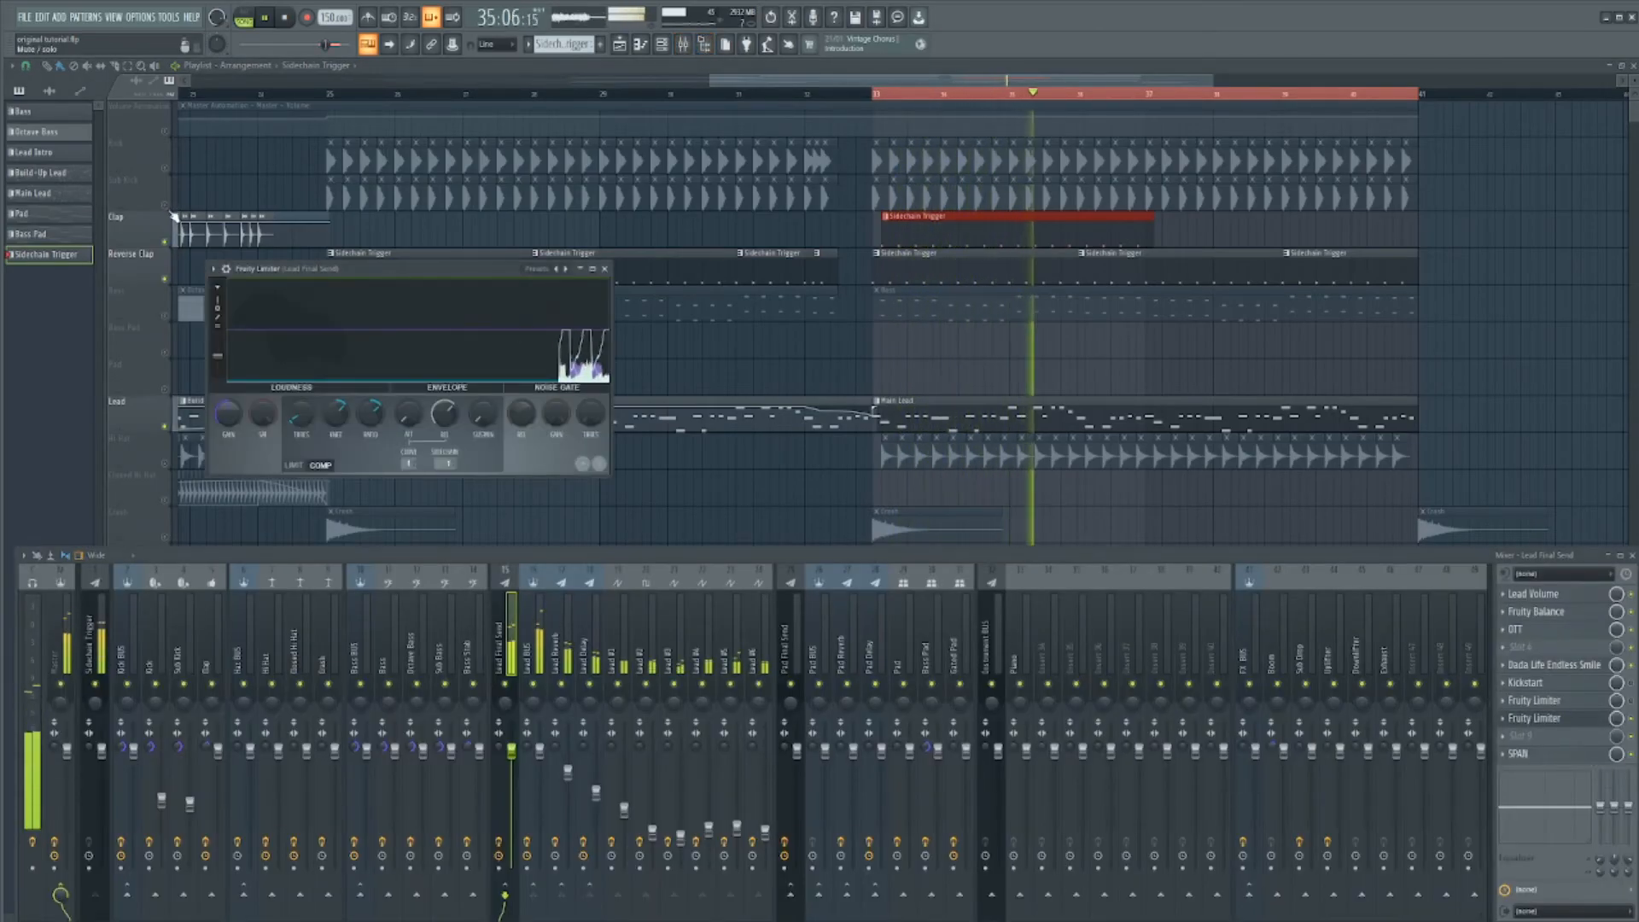
# Mute the Clap track again, stop playback, and delete the Sidechain Trigger clip from it
pyautogui.press('F12')
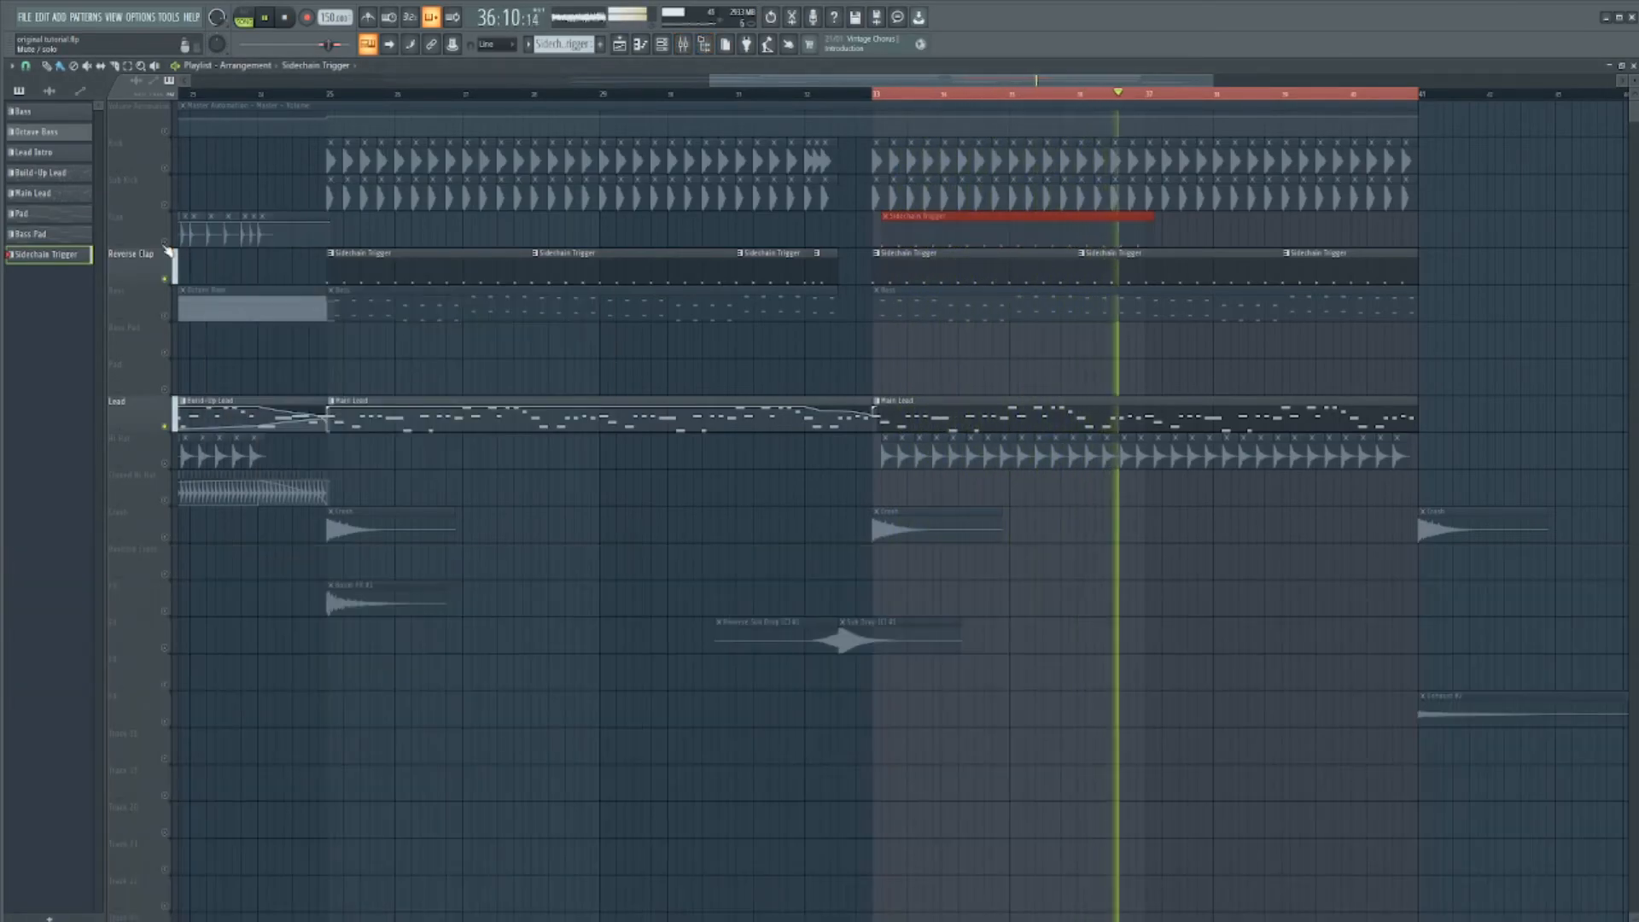
pyautogui.press('space')
pyautogui.rightClick(947, 215)
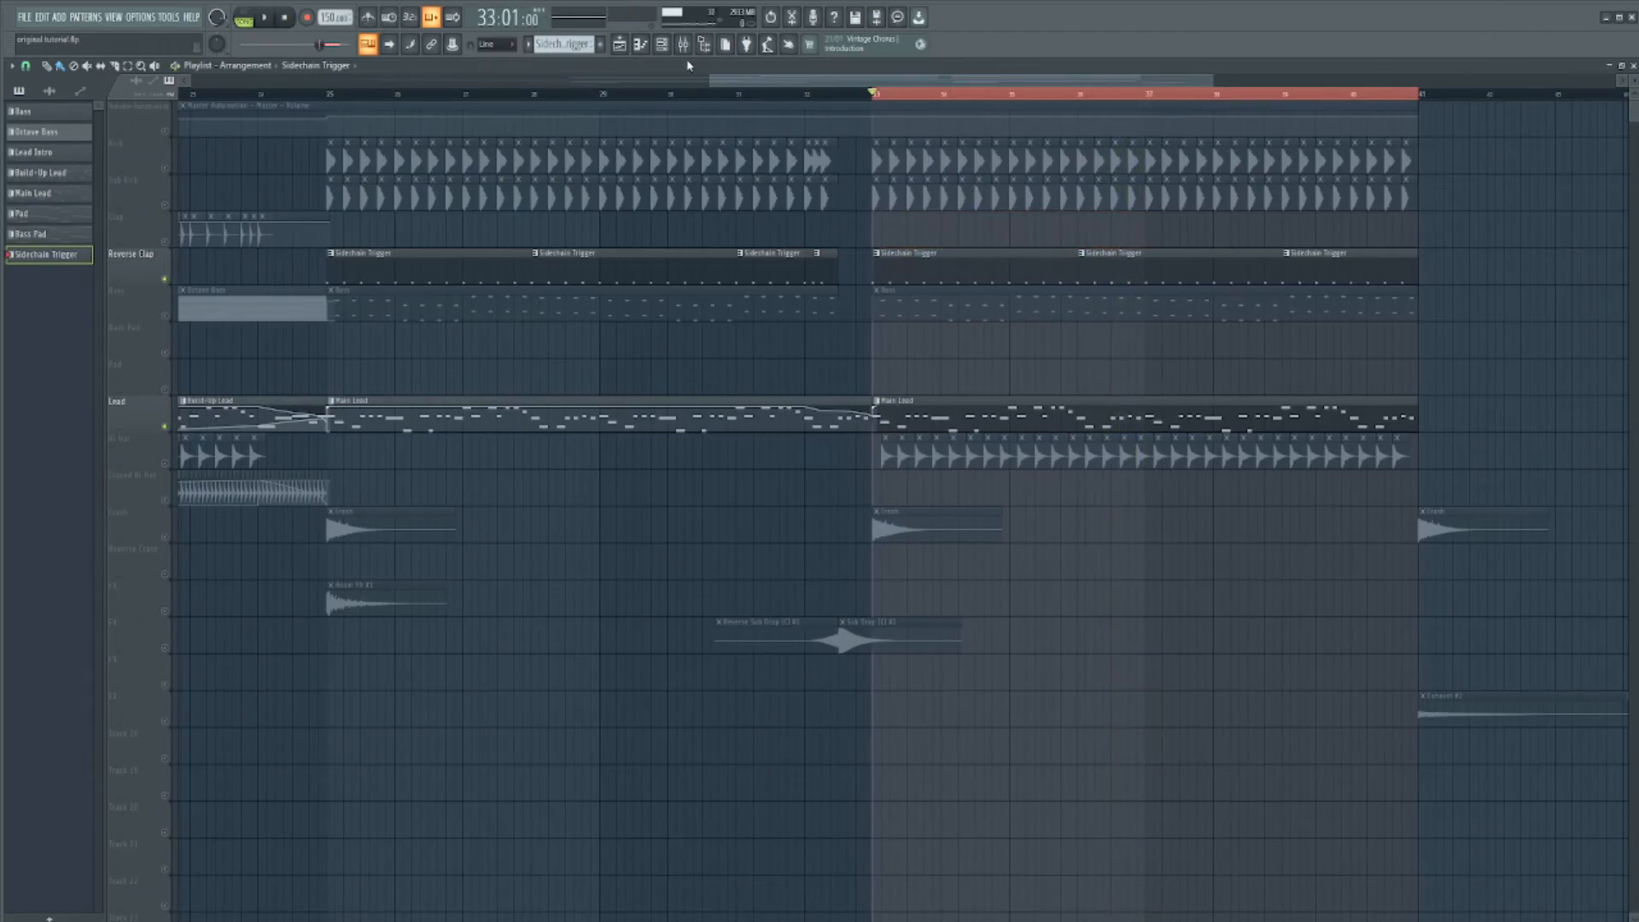
# Review the mixer routing of Sidechain Trigger and Lead Final Send, and the Sidechain Trigger notes in the piano roll
pyautogui.click(683, 43)
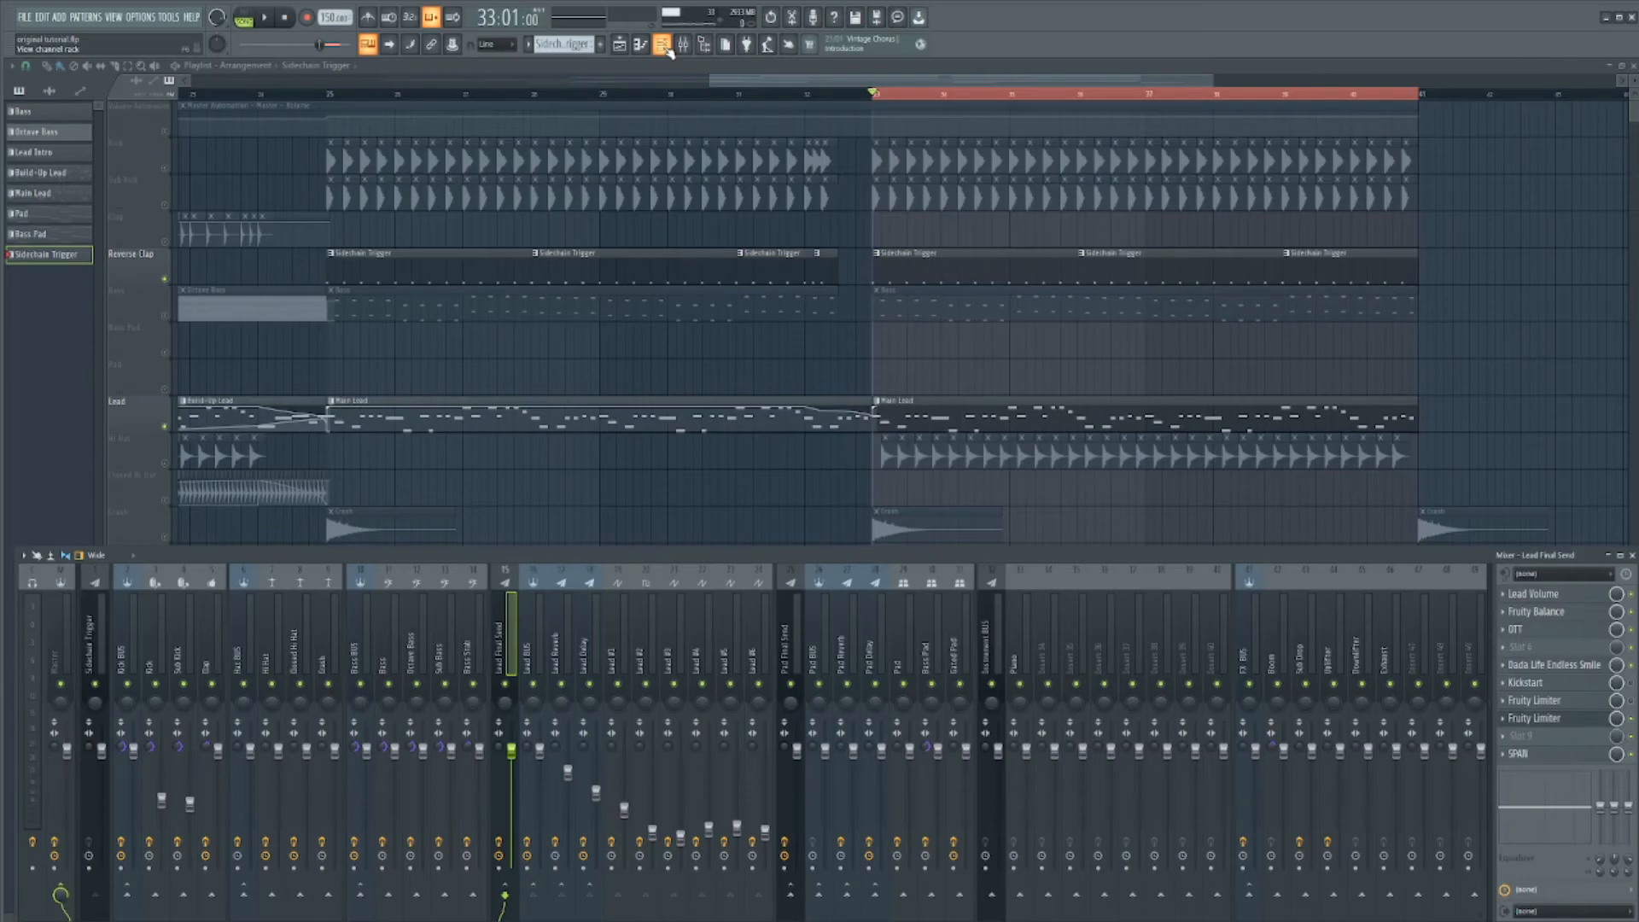
pyautogui.click(664, 46)
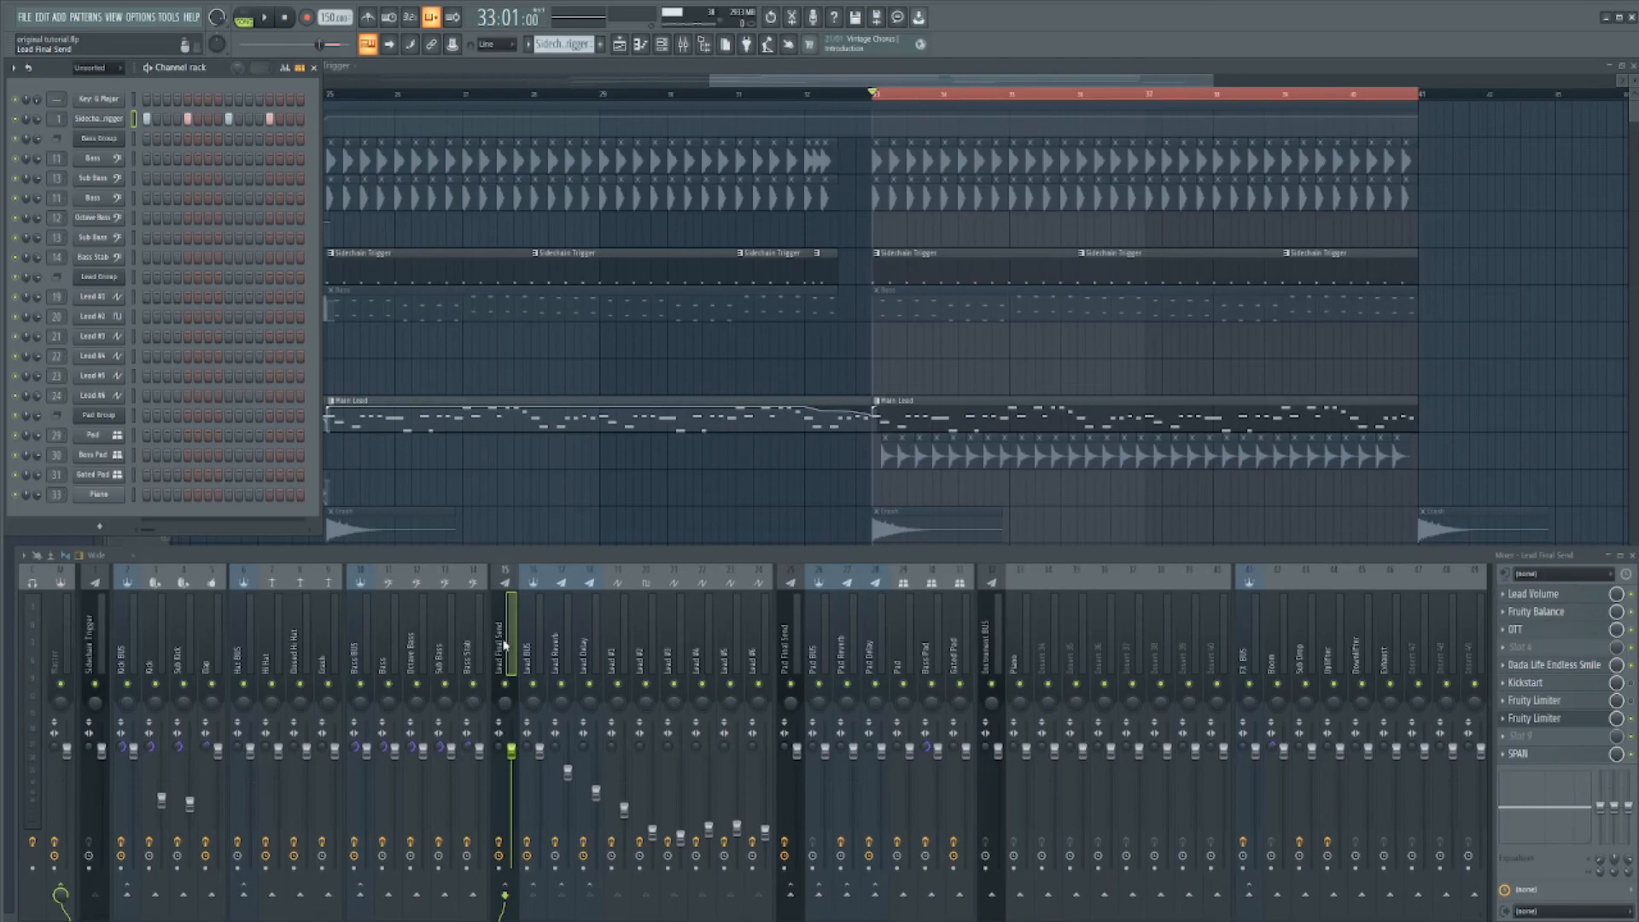
pyautogui.click(98, 639)
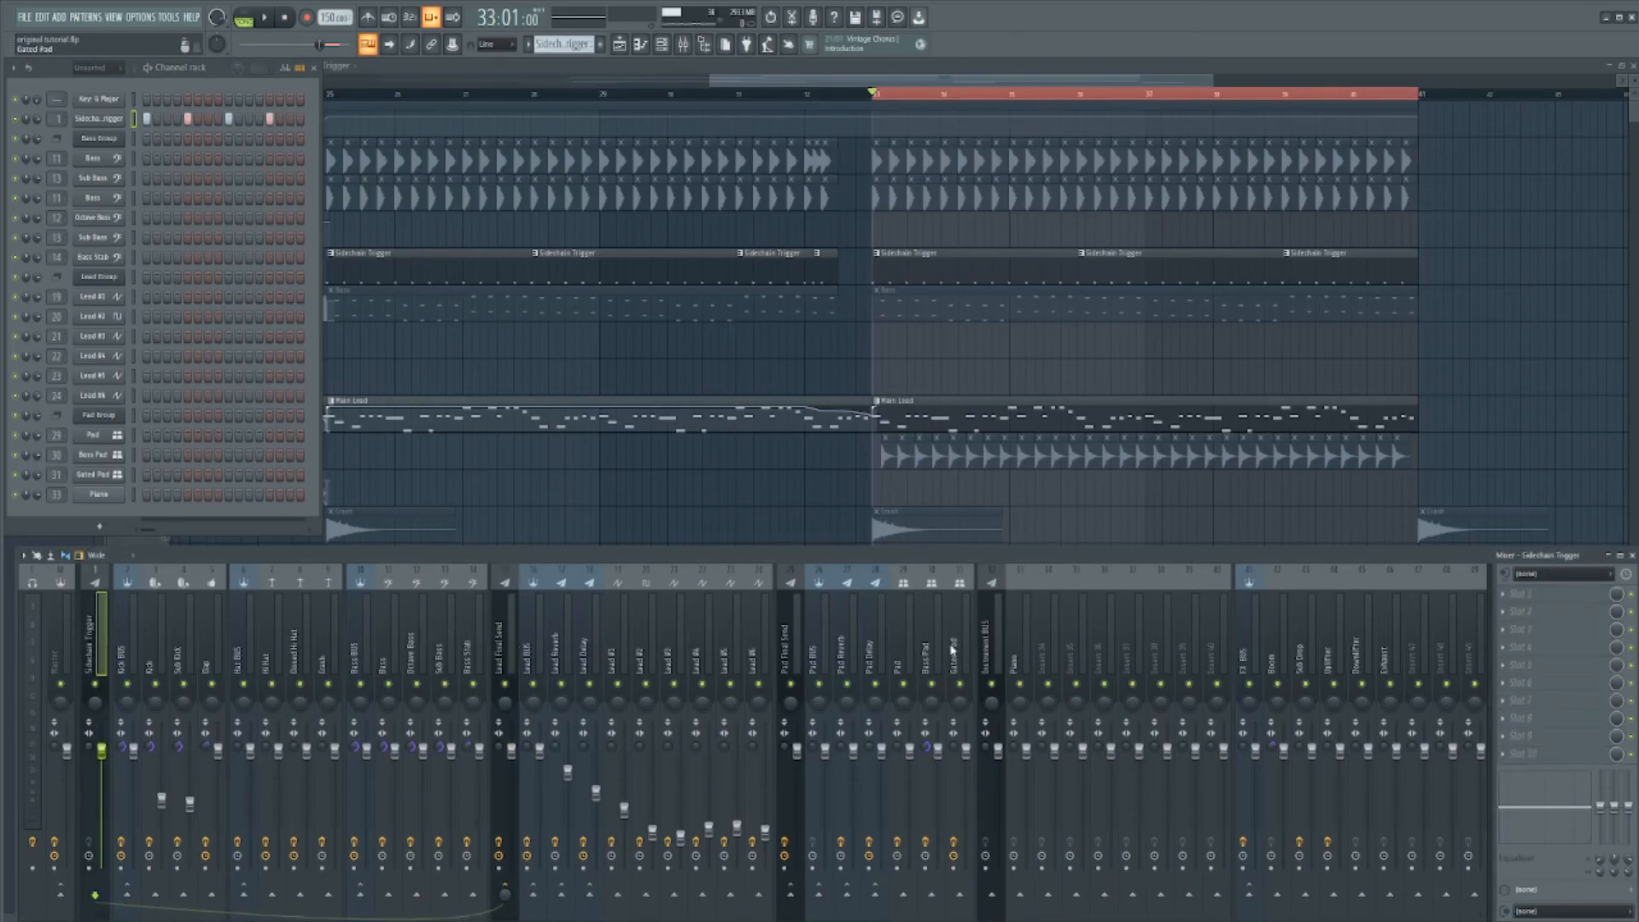
pyautogui.click(507, 645)
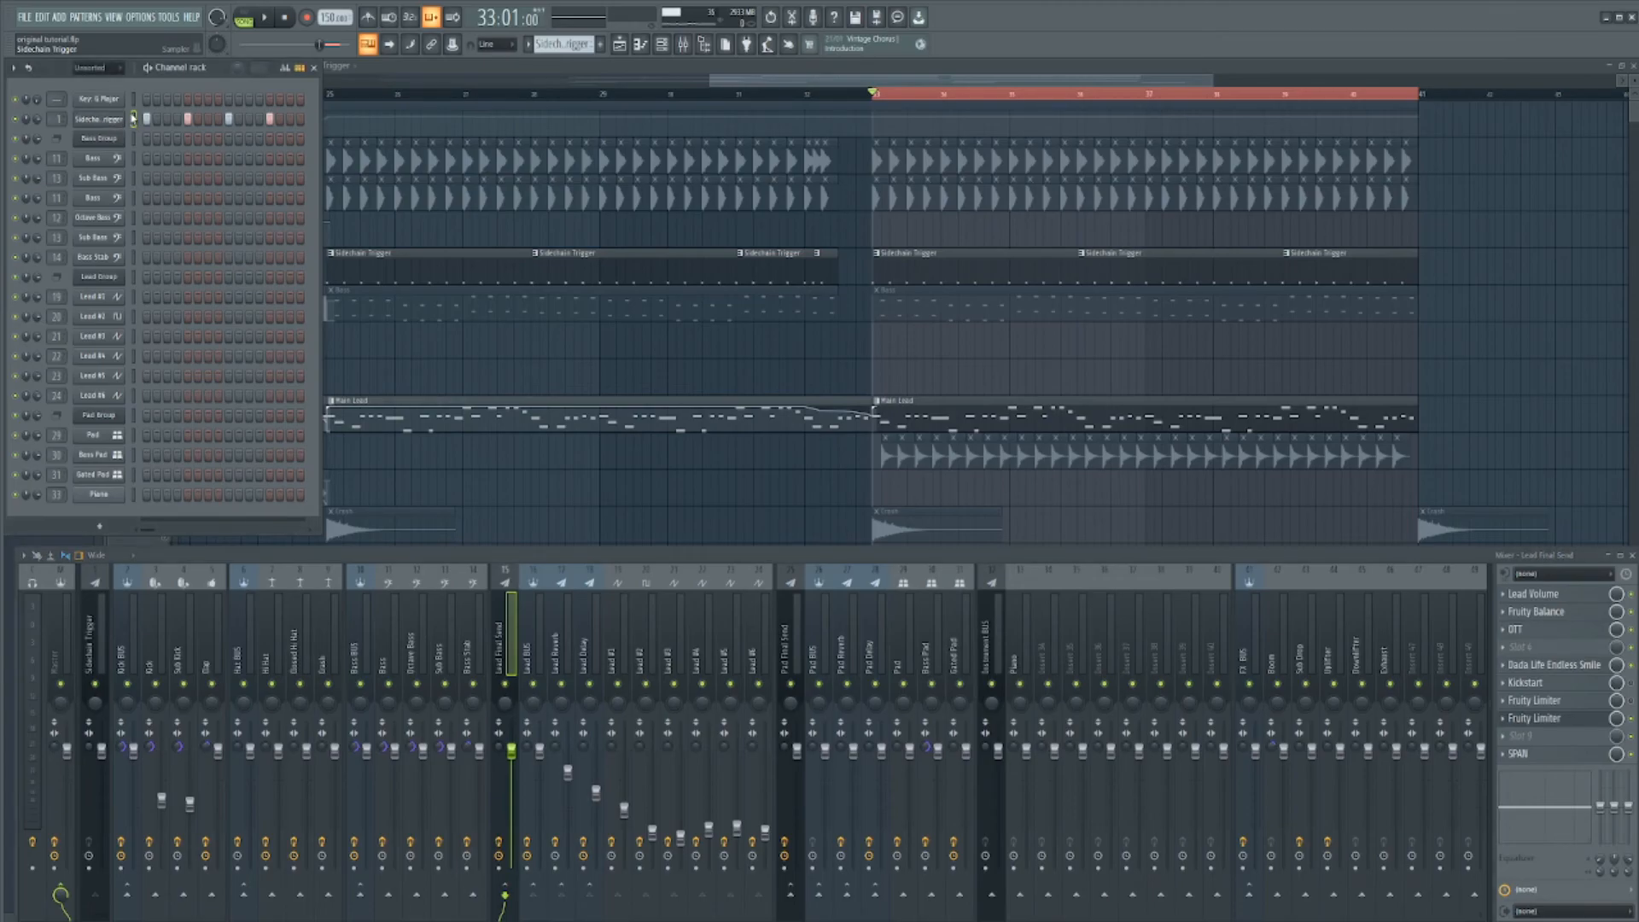
pyautogui.press('F7')
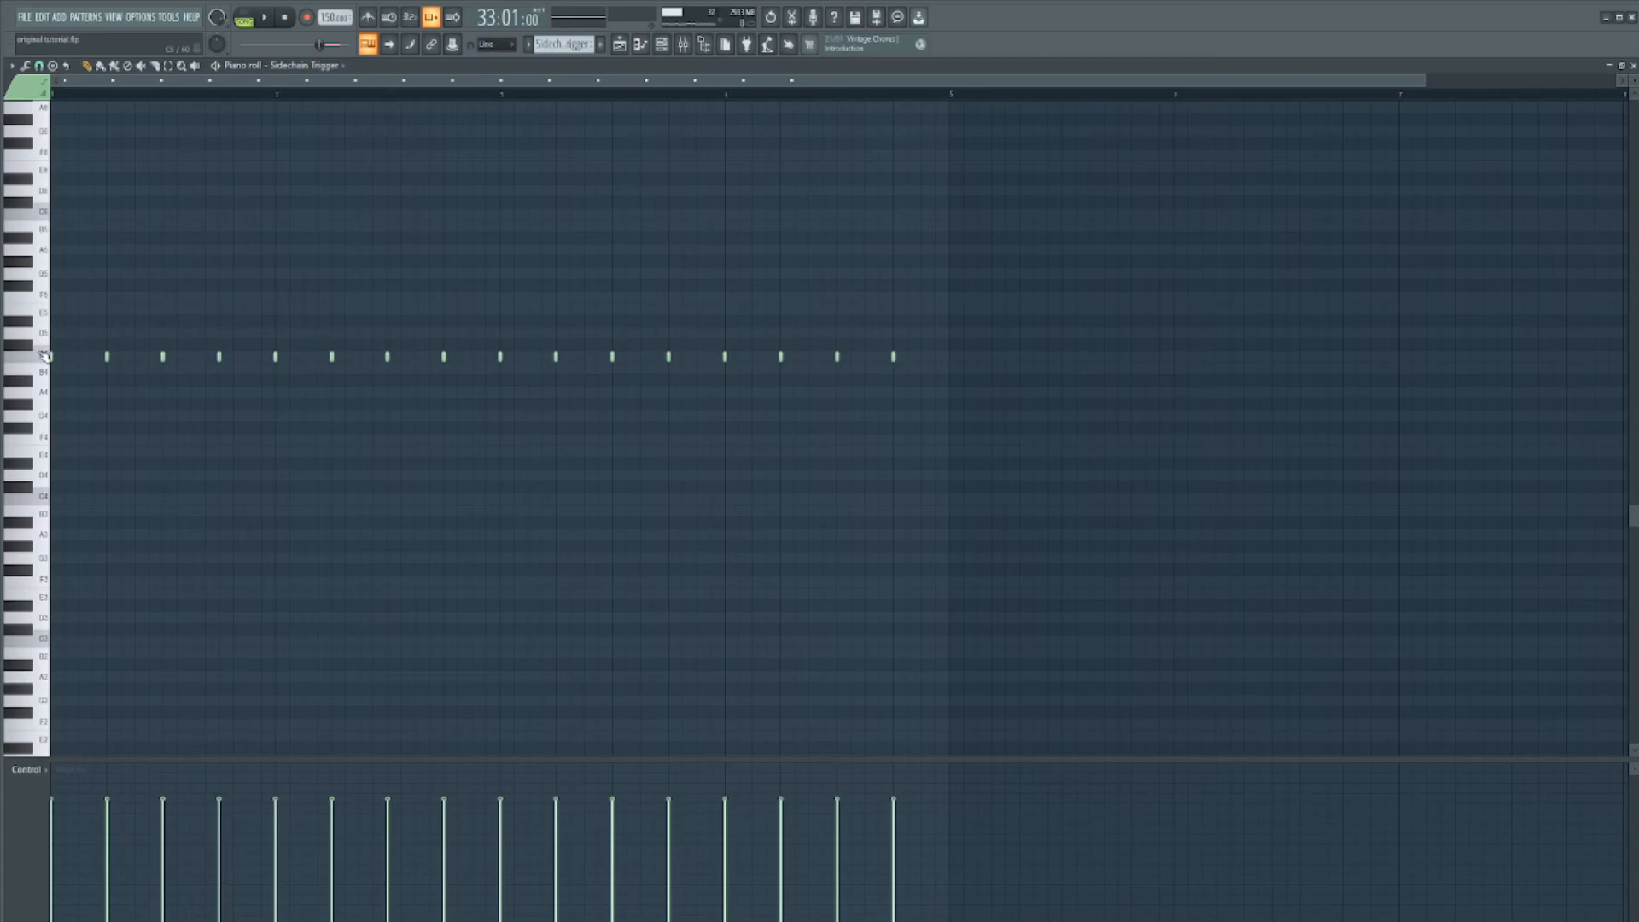
pyautogui.click(1634, 66)
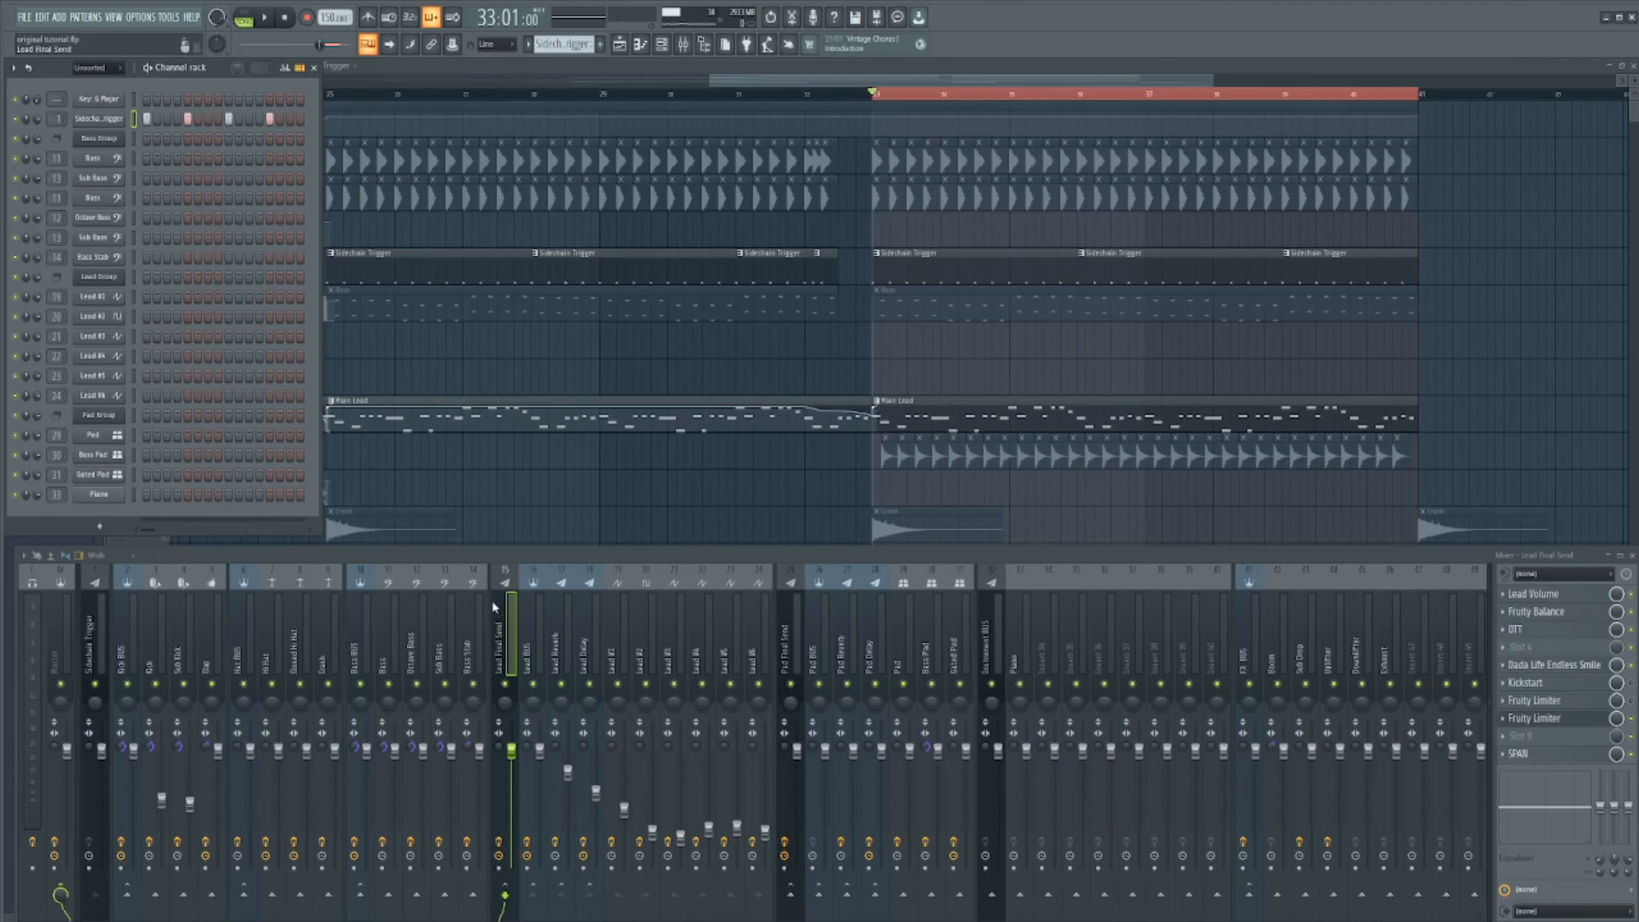
# Delete the short extra Sidechain Trigger clip just before bar 33 on the Reverse Clap track, and show the mixer again
pyautogui.scroll(4, 836, 249)
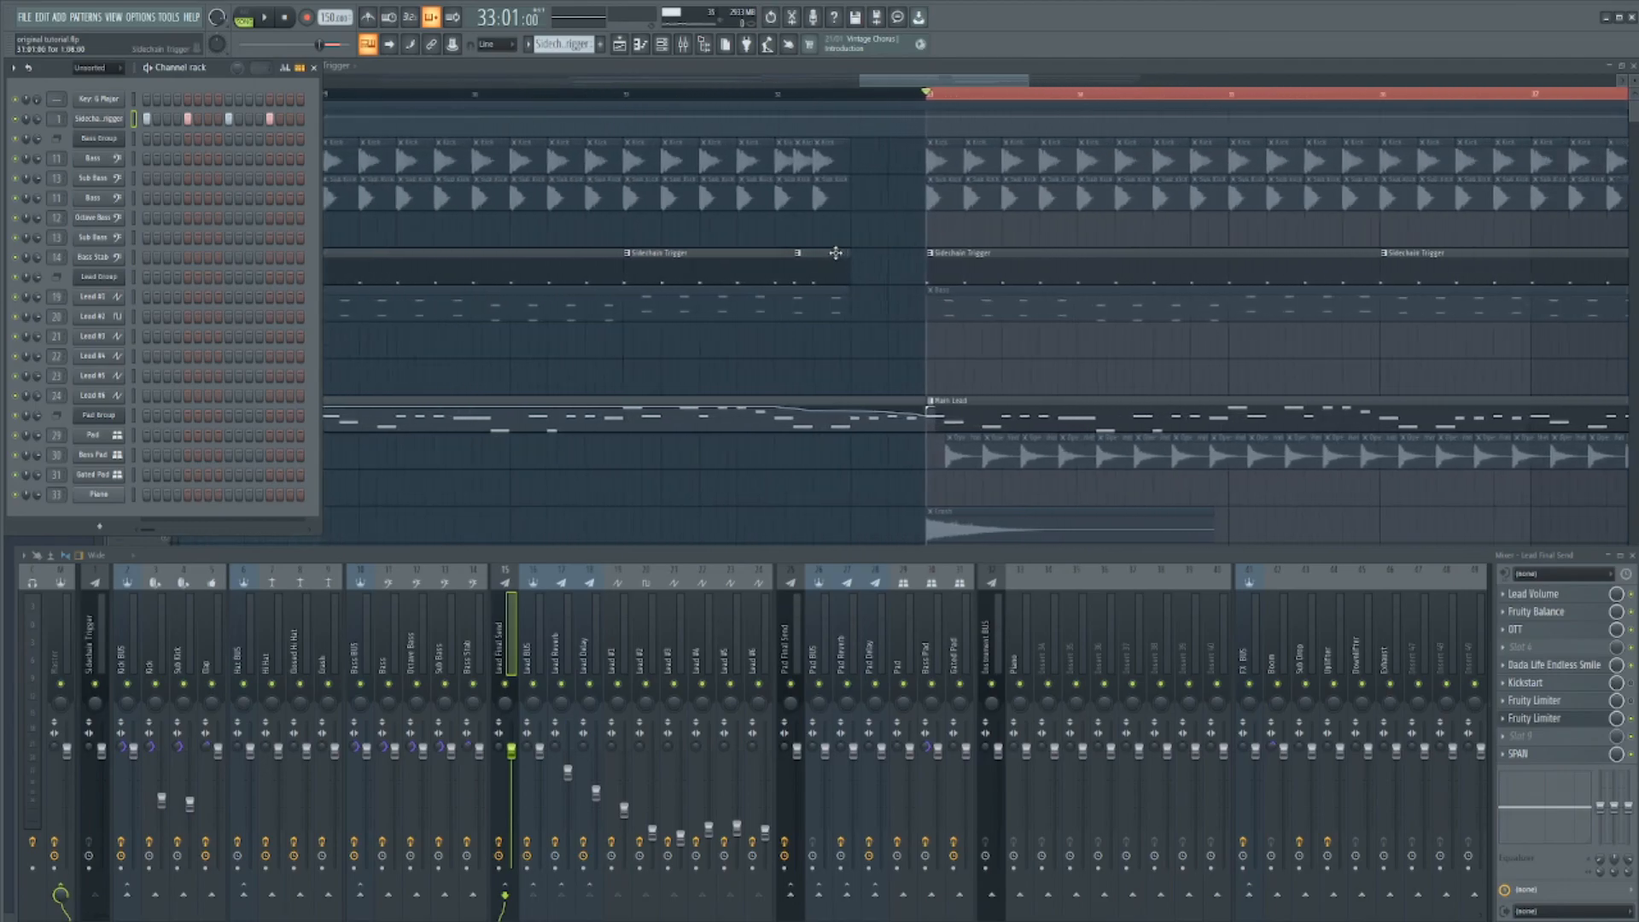
pyautogui.click(803, 265)
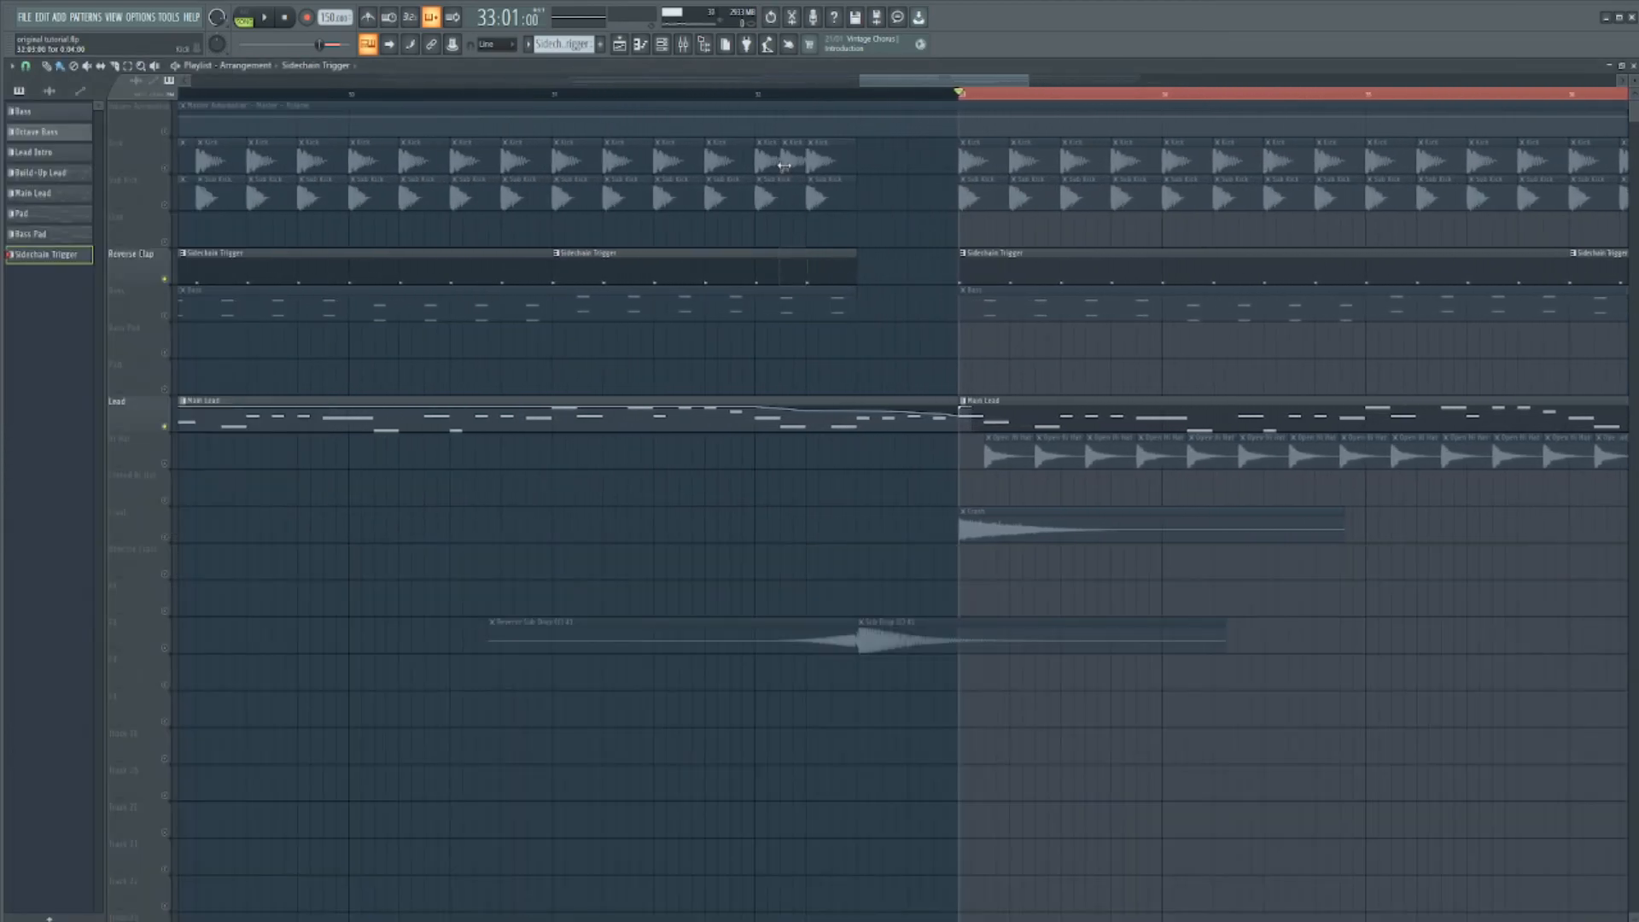
pyautogui.scroll(-6, 829, 314)
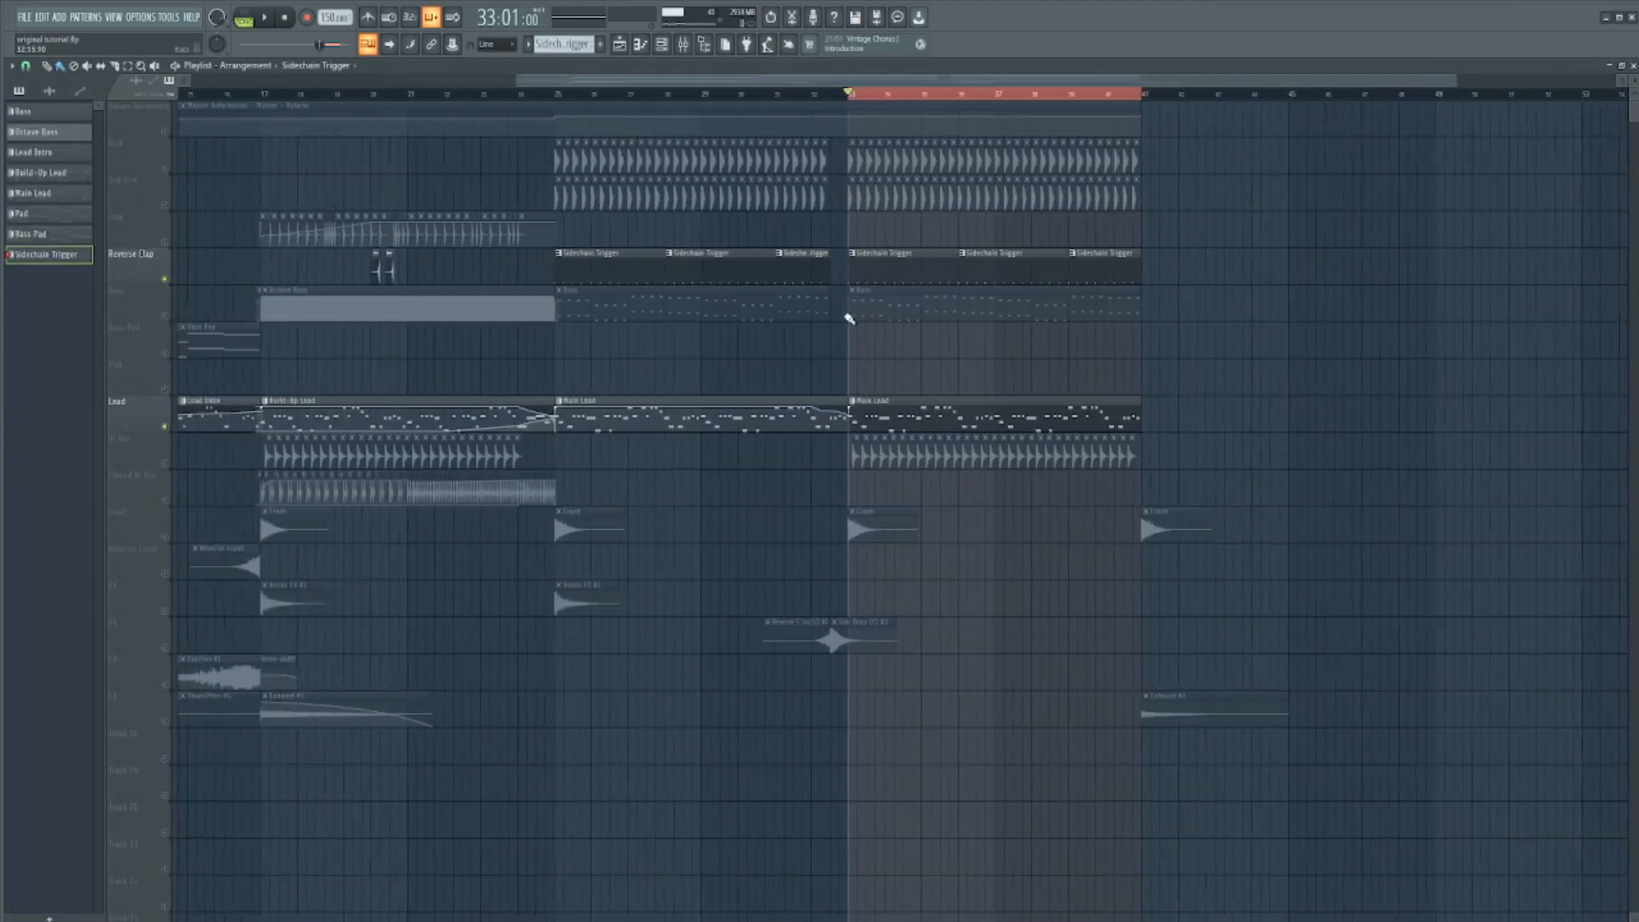
pyautogui.click(683, 44)
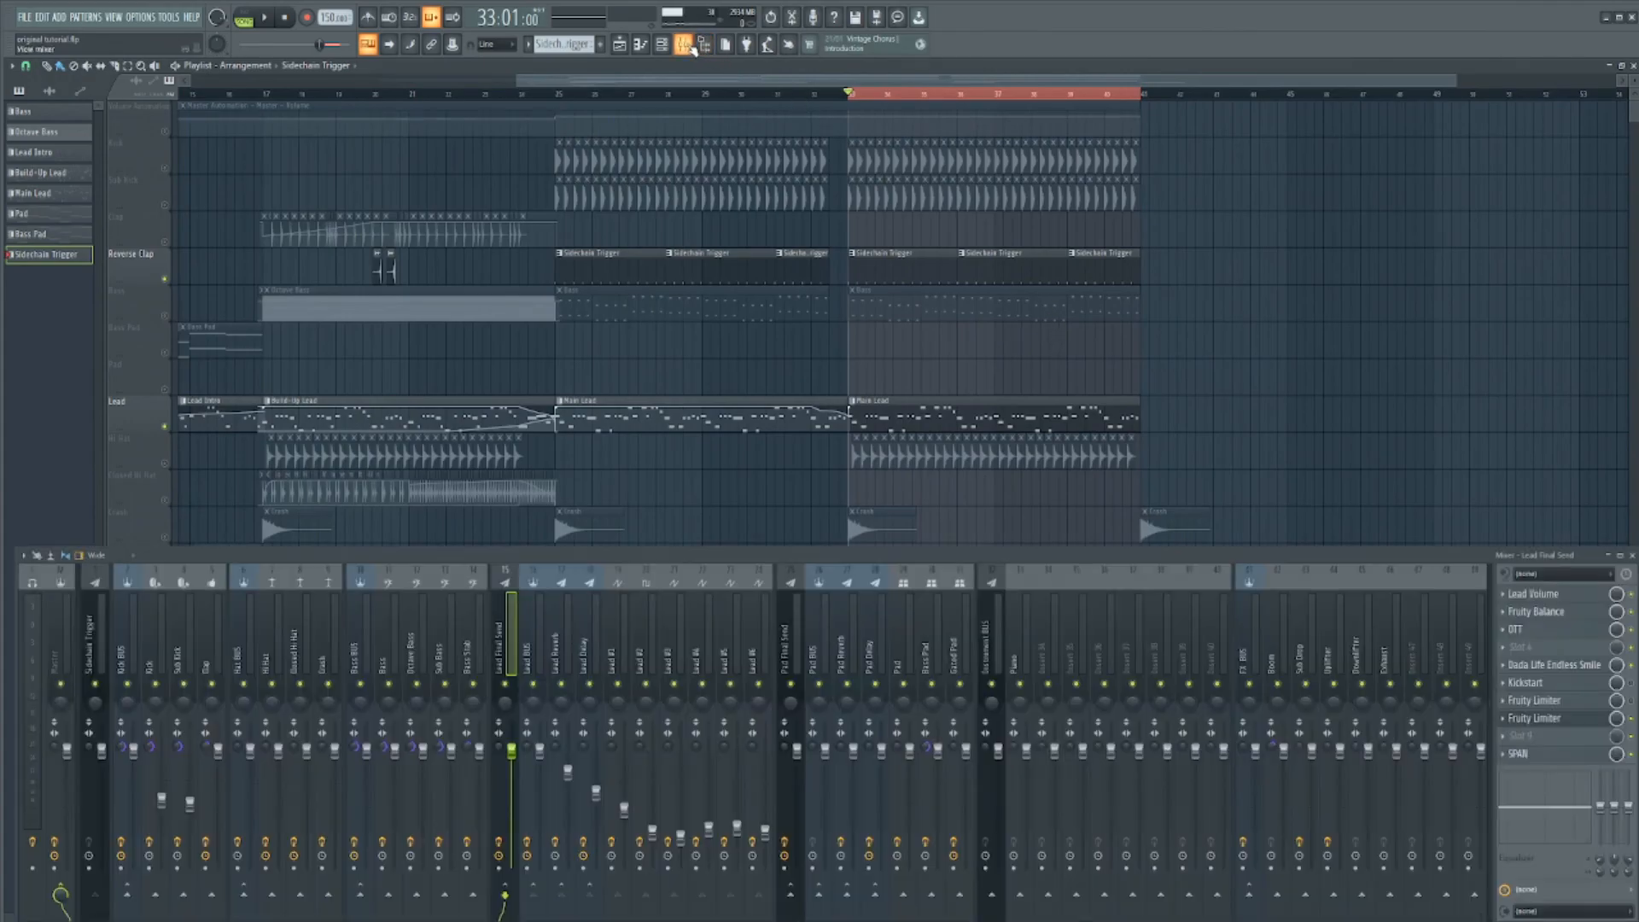